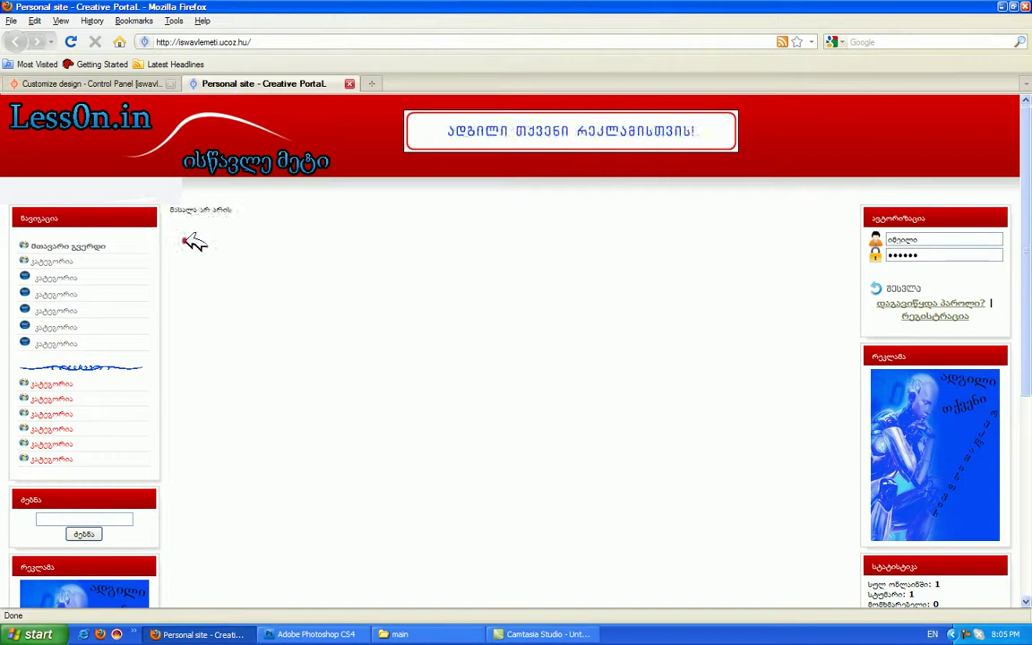
# Open the images folder inside the main folder and maximize its window.
pyautogui.scroll(3, 111, 442)
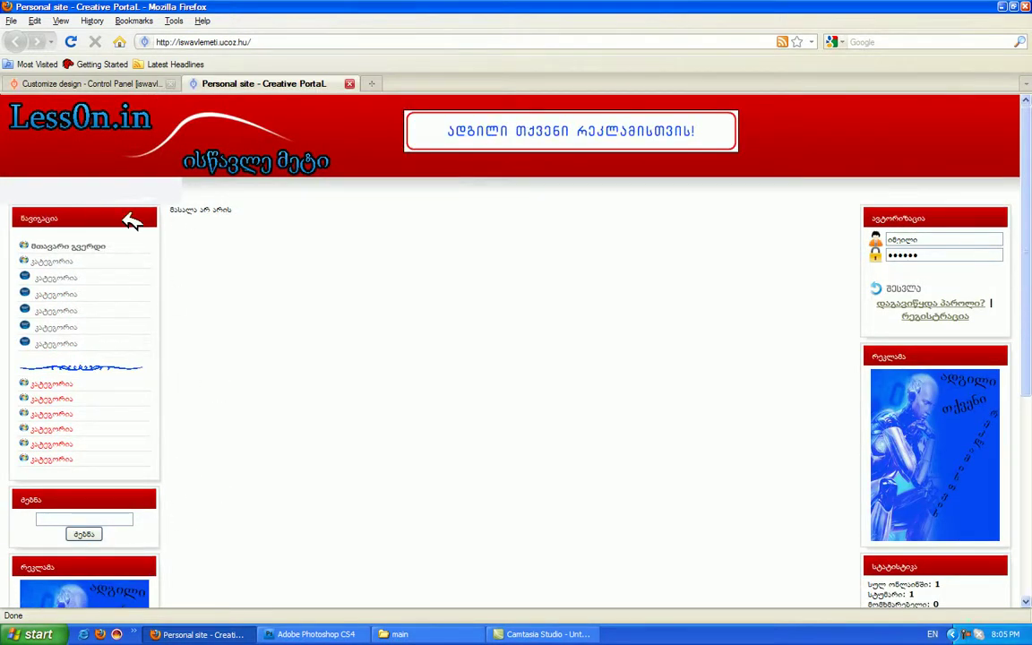
pyautogui.click(201, 634)
pyautogui.click(410, 633)
pyautogui.doubleClick(407, 150)
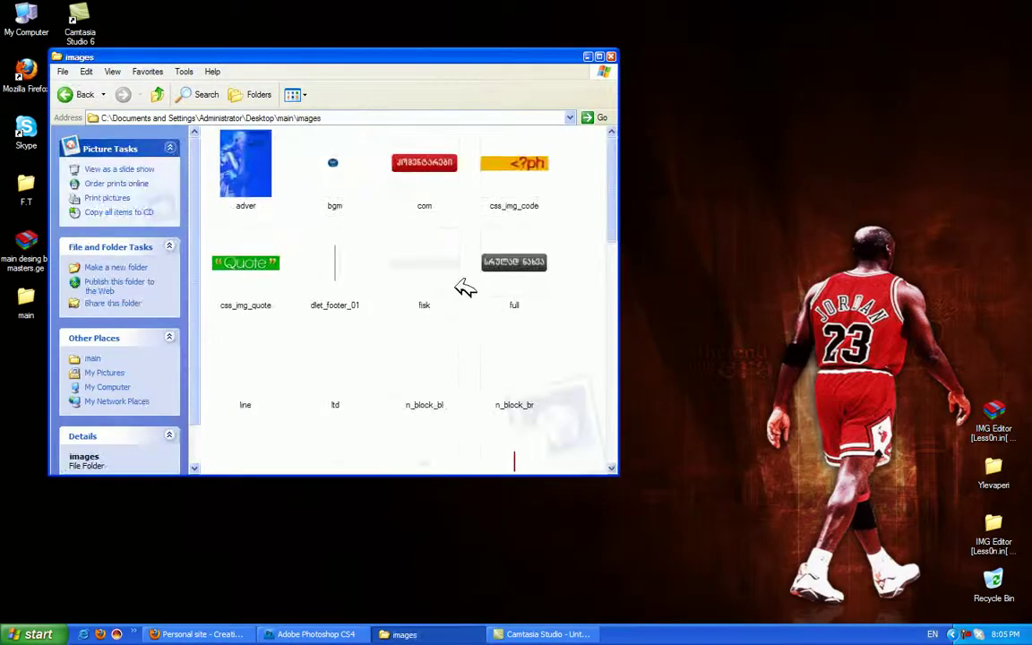
pyautogui.scroll(-5, 502, 304)
pyautogui.scroll(3, 501, 403)
pyautogui.scroll(-3, 358, 358)
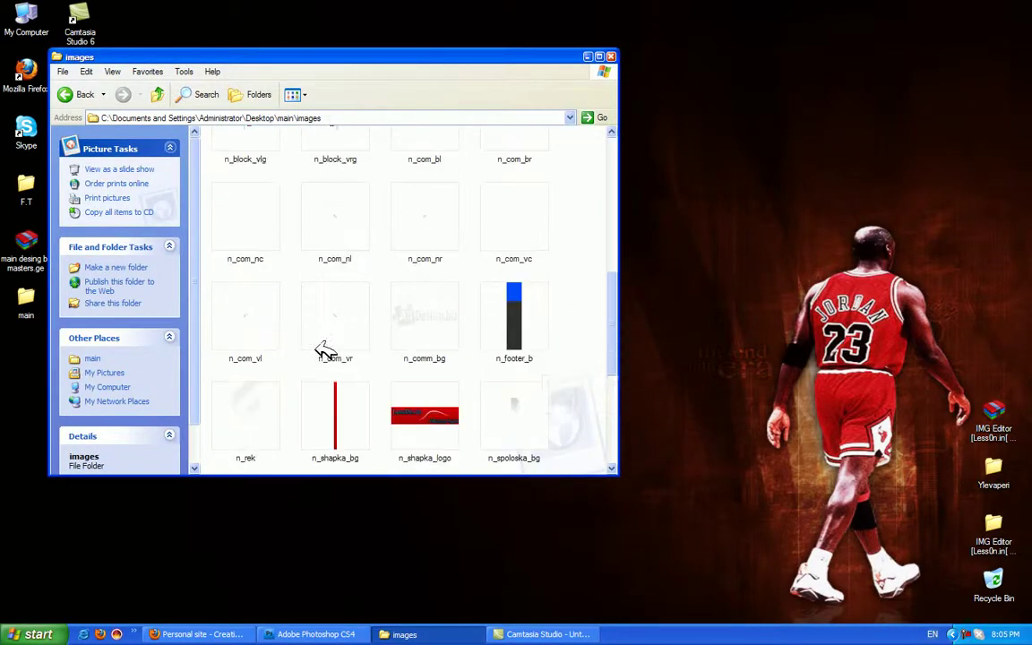
pyautogui.scroll(2, 502, 269)
pyautogui.click(599, 55)
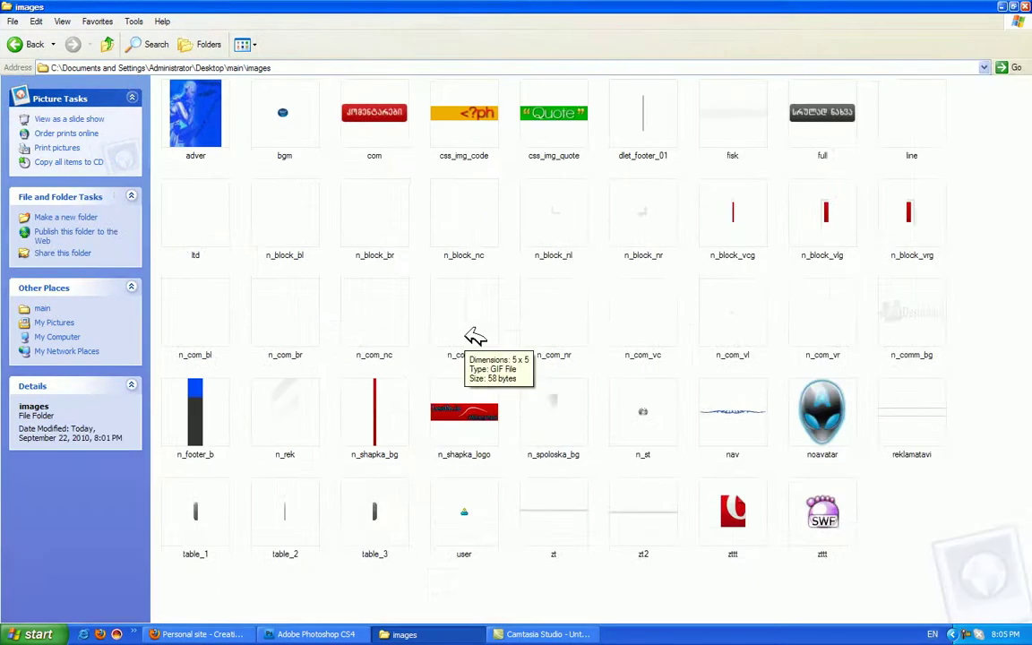
# Open n_block_vcg, n_block_vlg, n_block_vrg and n_shapka_bg together in Photoshop, and close the images folder window.
pyautogui.click(520, 329)
pyautogui.click(815, 225)
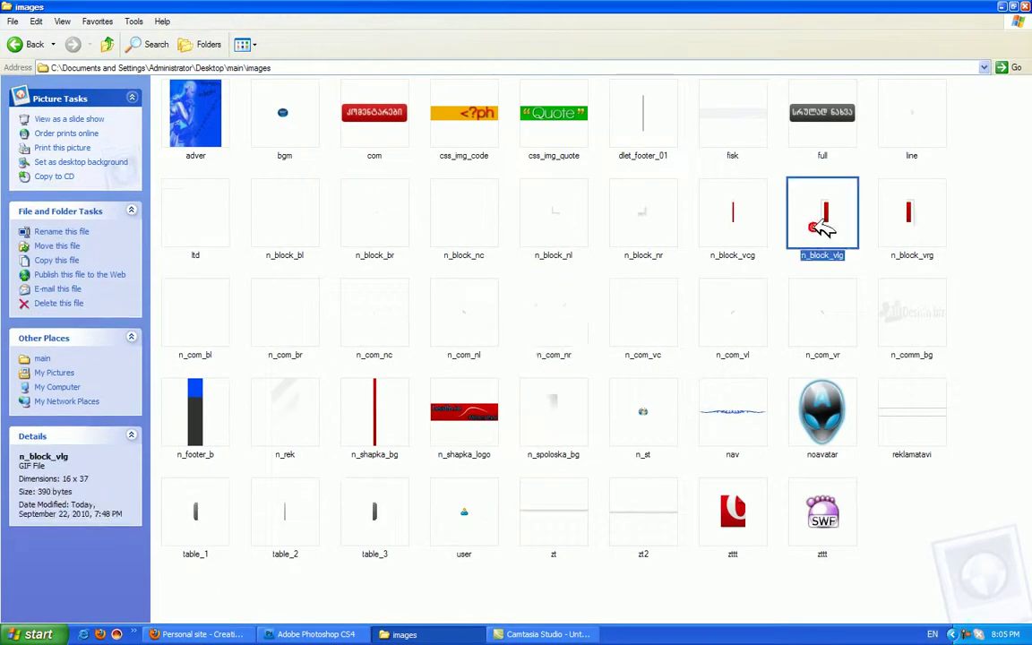
pyautogui.click(748, 239)
pyautogui.keyDown('ctrl'); pyautogui.click(811, 235); pyautogui.keyUp('ctrl')
pyautogui.keyDown('ctrl'); pyautogui.click(907, 231); pyautogui.keyUp('ctrl')
pyautogui.keyDown('ctrl'); pyautogui.click(397, 408); pyautogui.keyUp('ctrl')
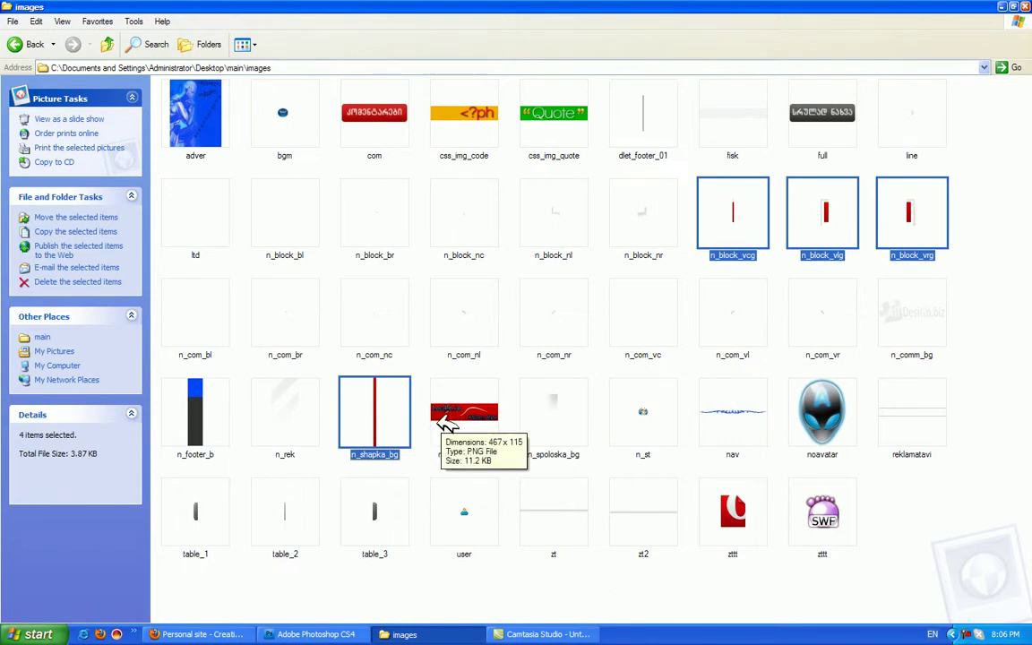
pyautogui.moveTo(395, 411); pyautogui.dragTo(368, 465)
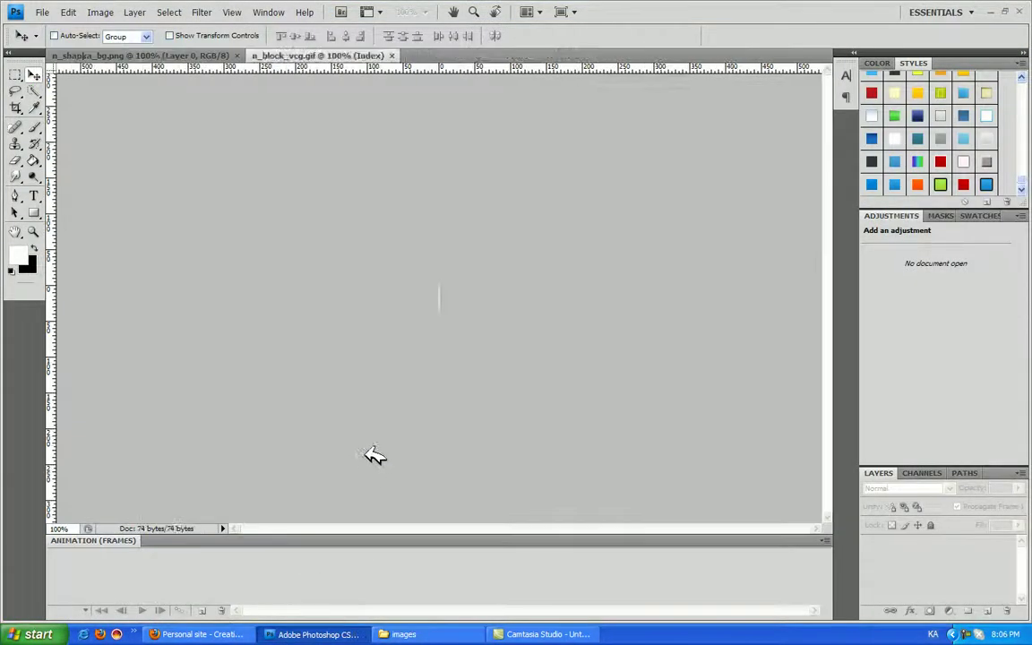
pyautogui.click(460, 54)
pyautogui.click(595, 54)
pyautogui.click(441, 634)
pyautogui.hotkey('alt', 'F4')
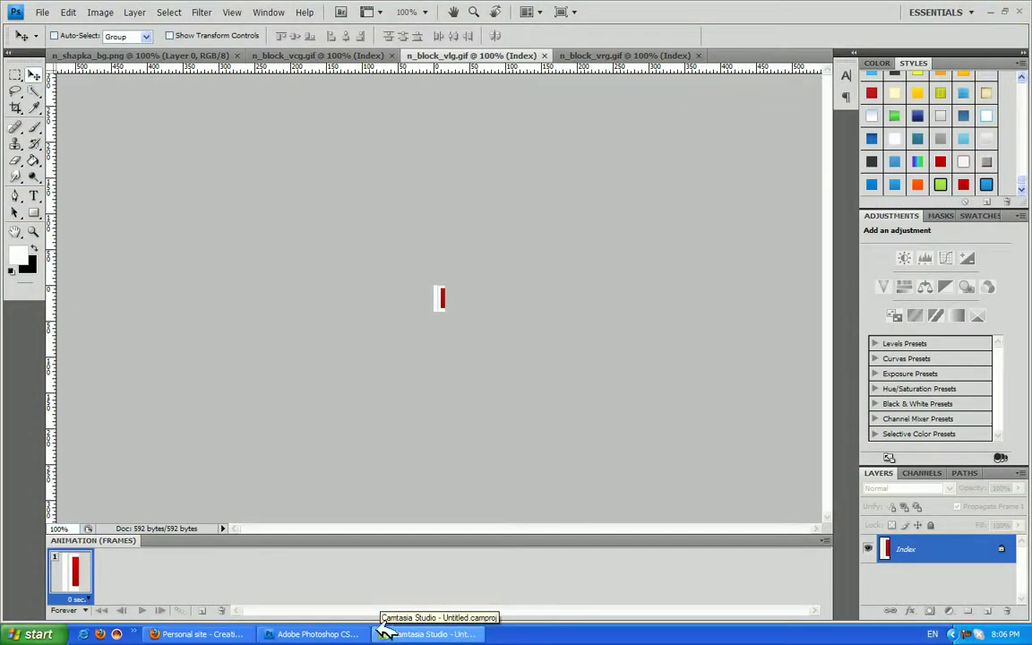
# Compare the opened block header slices with the n_shapka_bg header background, ending on n_shapka_bg.png.
pyautogui.click(353, 55)
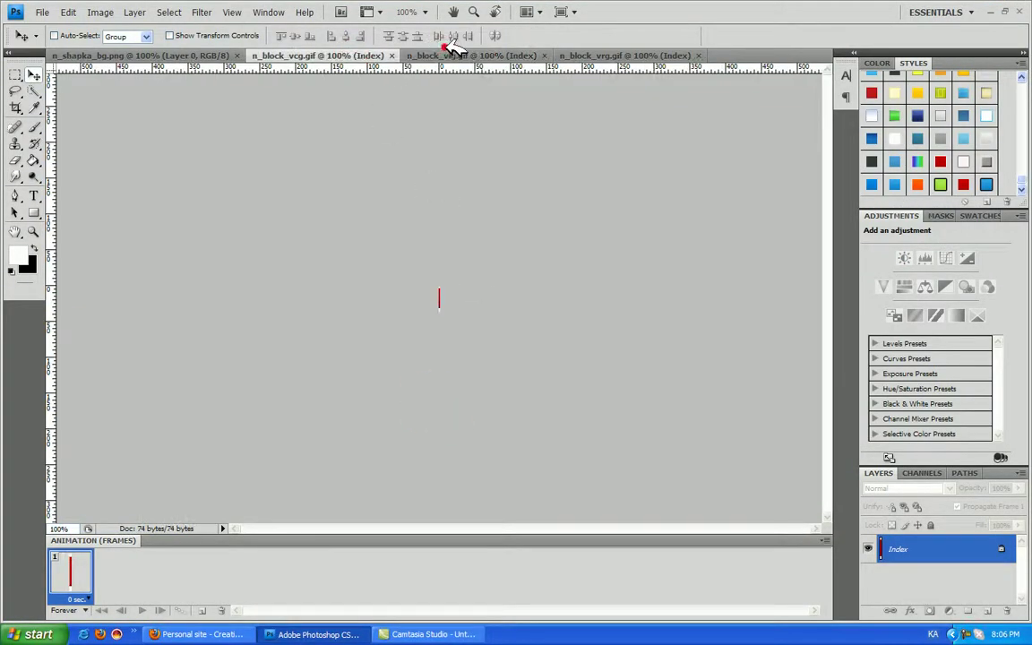
pyautogui.click(414, 59)
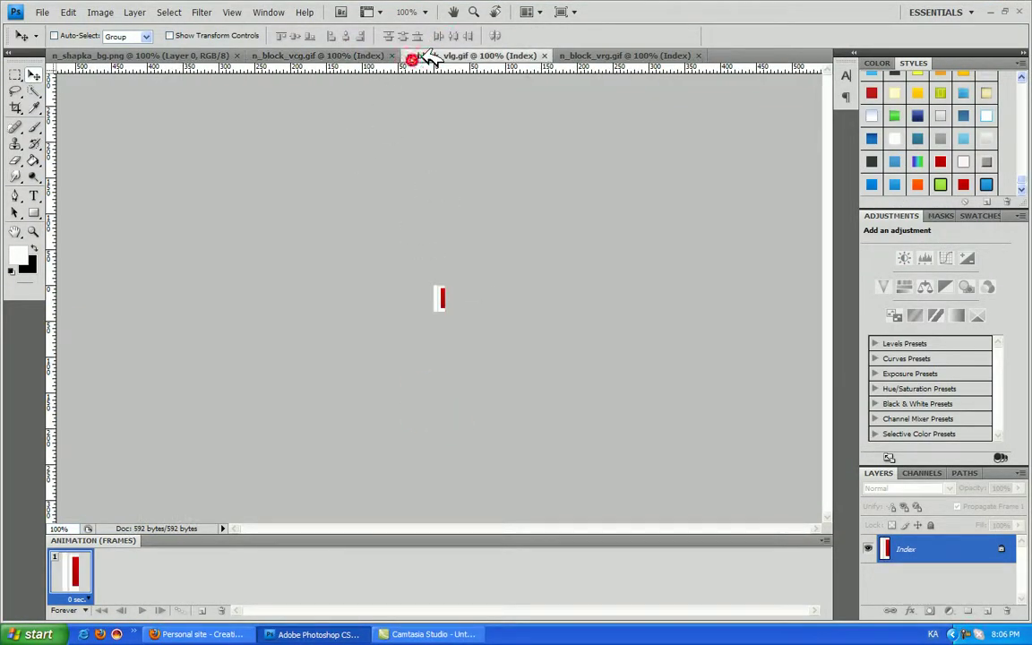
pyautogui.click(352, 55)
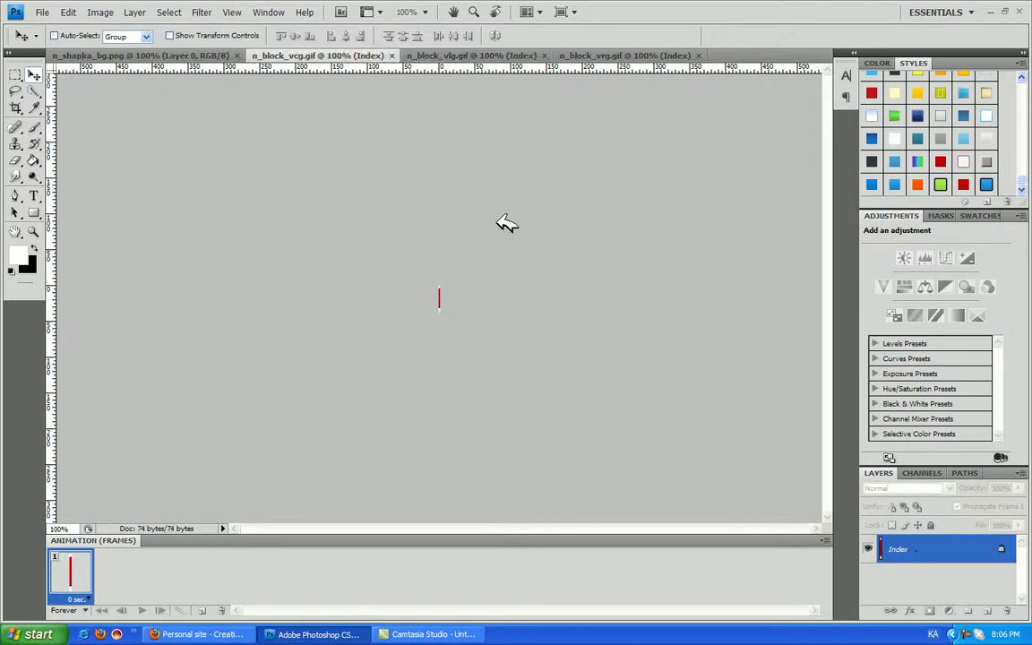
pyautogui.click(631, 55)
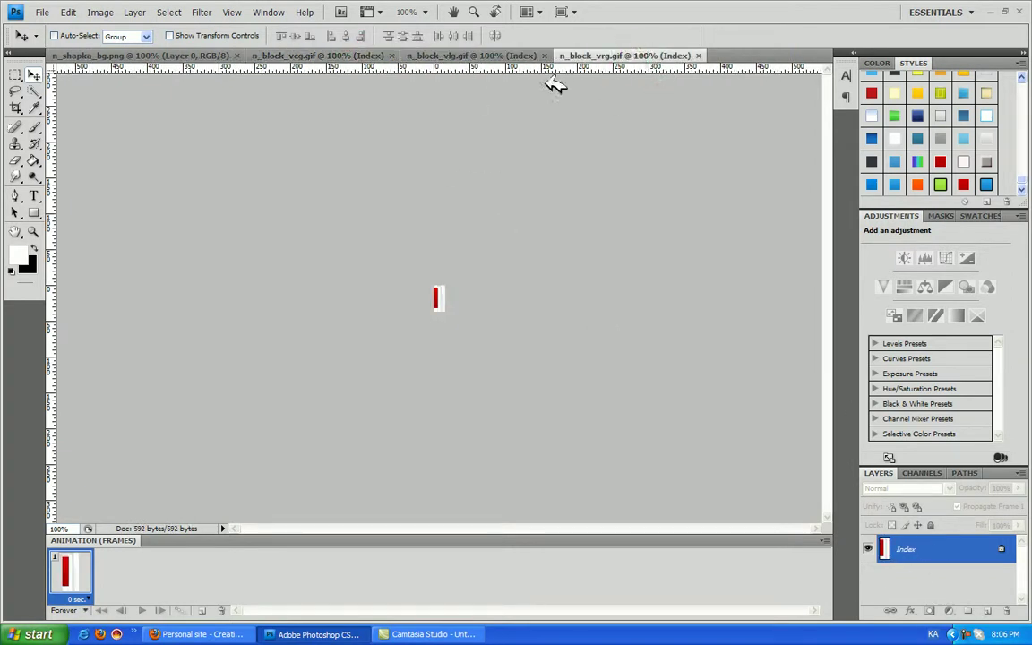
pyautogui.click(179, 58)
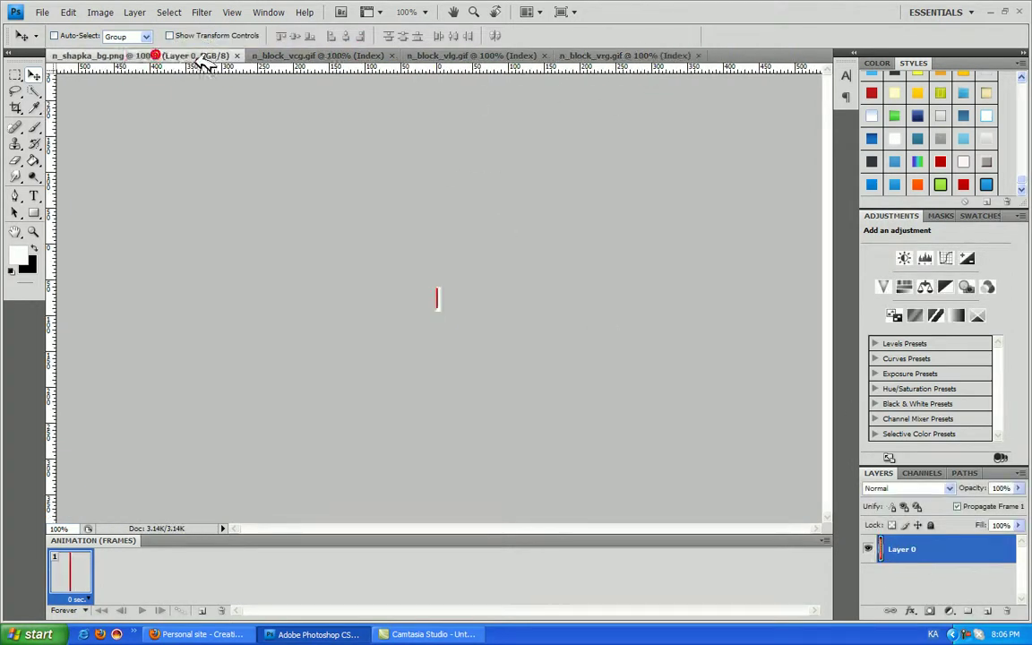
pyautogui.click(340, 58)
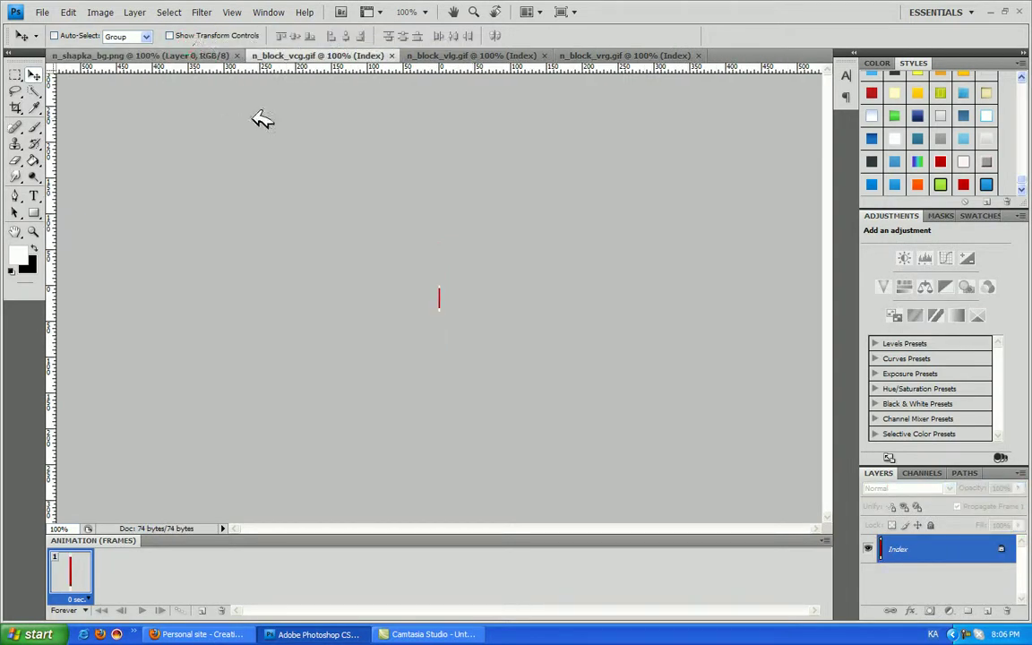
pyautogui.click(197, 55)
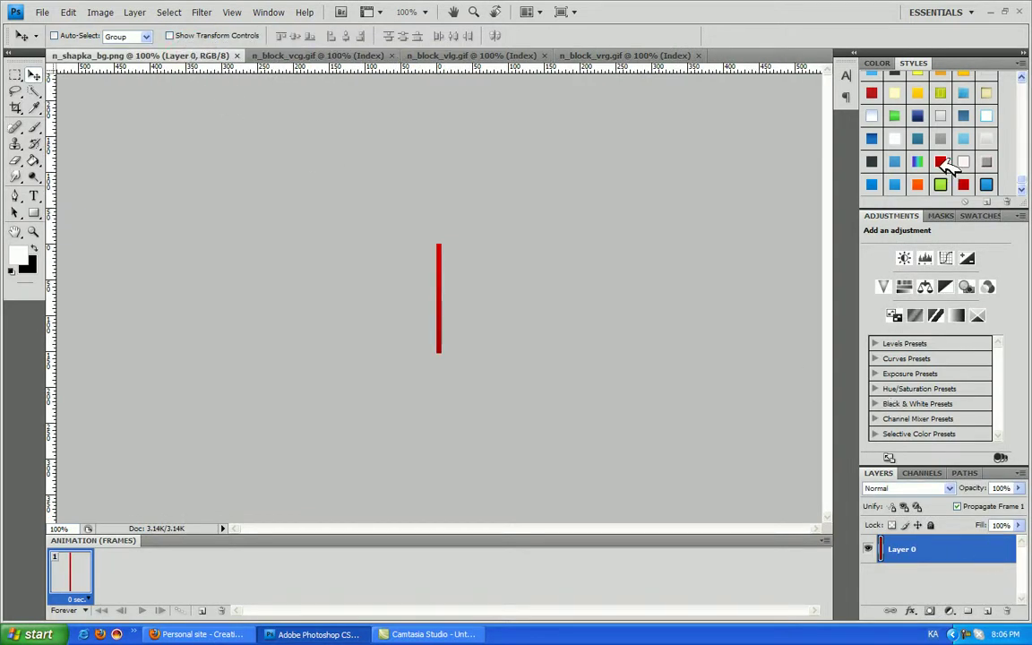
# Try several preset layer styles on n_shapka_bg.png and close it without saving.
pyautogui.click(940, 161)
pyautogui.click(980, 160)
pyautogui.scroll(1, 932, 112)
pyautogui.click(923, 113)
pyautogui.scroll(-4, 931, 115)
pyautogui.click(949, 101)
pyautogui.scroll(-3, 949, 104)
pyautogui.scroll(-2, 948, 104)
pyautogui.click(935, 104)
pyautogui.scroll(-2, 958, 115)
pyautogui.click(983, 125)
pyautogui.scroll(-2, 1008, 150)
pyautogui.click(245, 56)
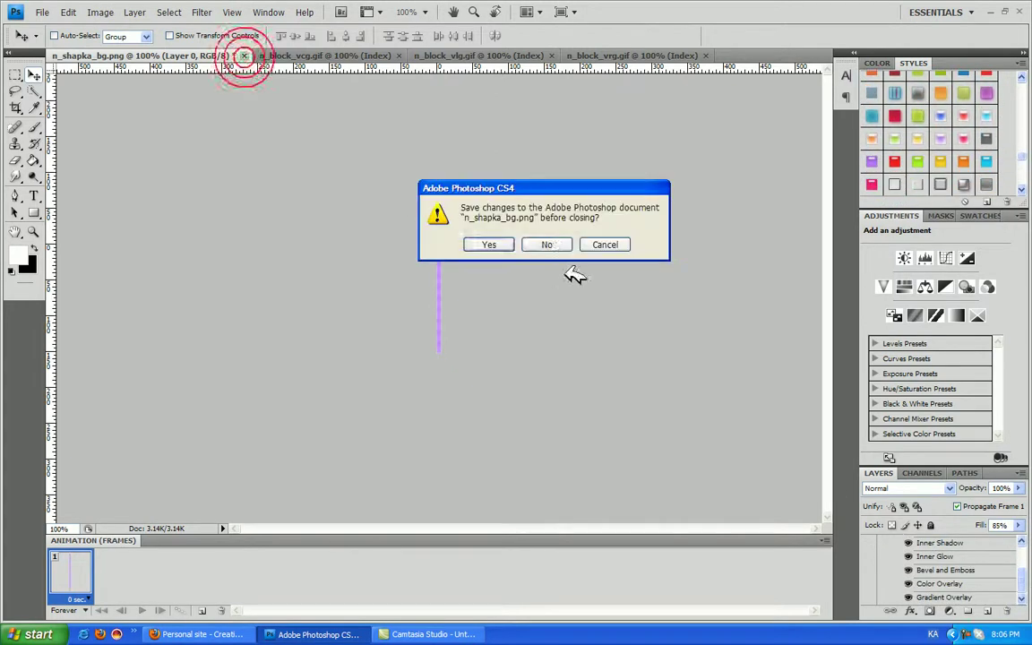
pyautogui.click(556, 244)
# Reopen n_shapka_bg from the images folder in main in Photoshop and apply a blue gradient preset style to its layer.
pyautogui.click(289, 635)
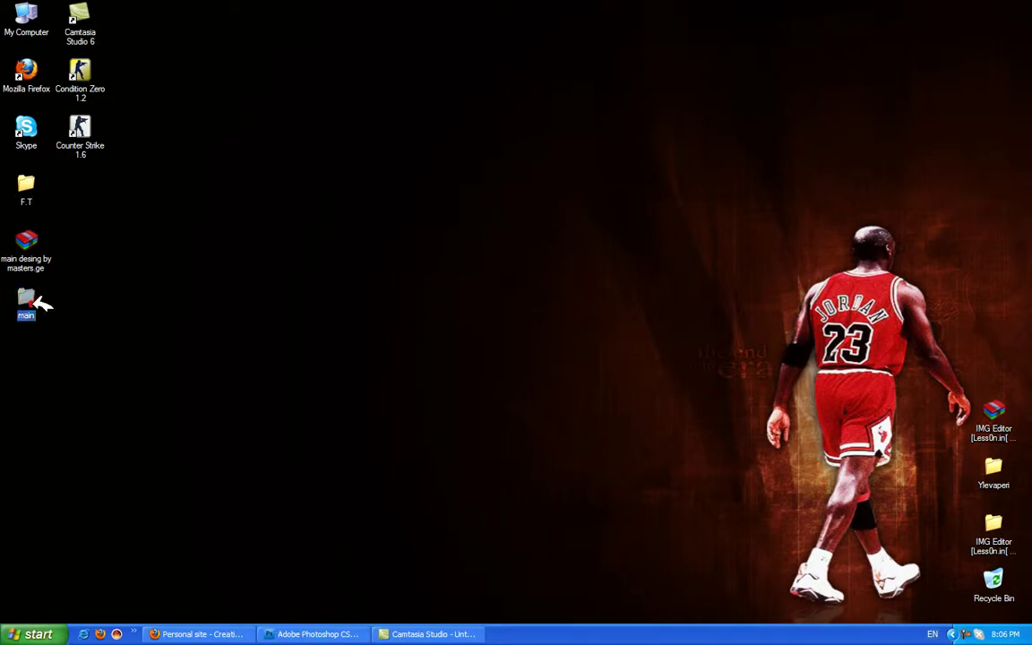
pyautogui.doubleClick(36, 302)
pyautogui.doubleClick(378, 145)
pyautogui.scroll(-6, 439, 297)
pyautogui.scroll(3, 426, 304)
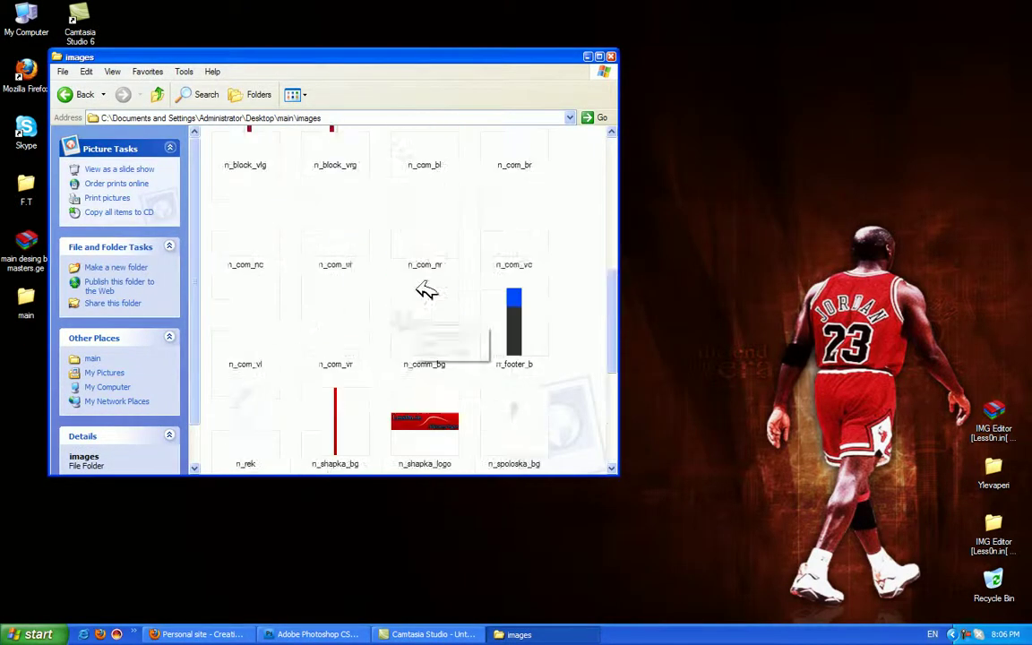
pyautogui.moveTo(346, 410); pyautogui.dragTo(436, 326)
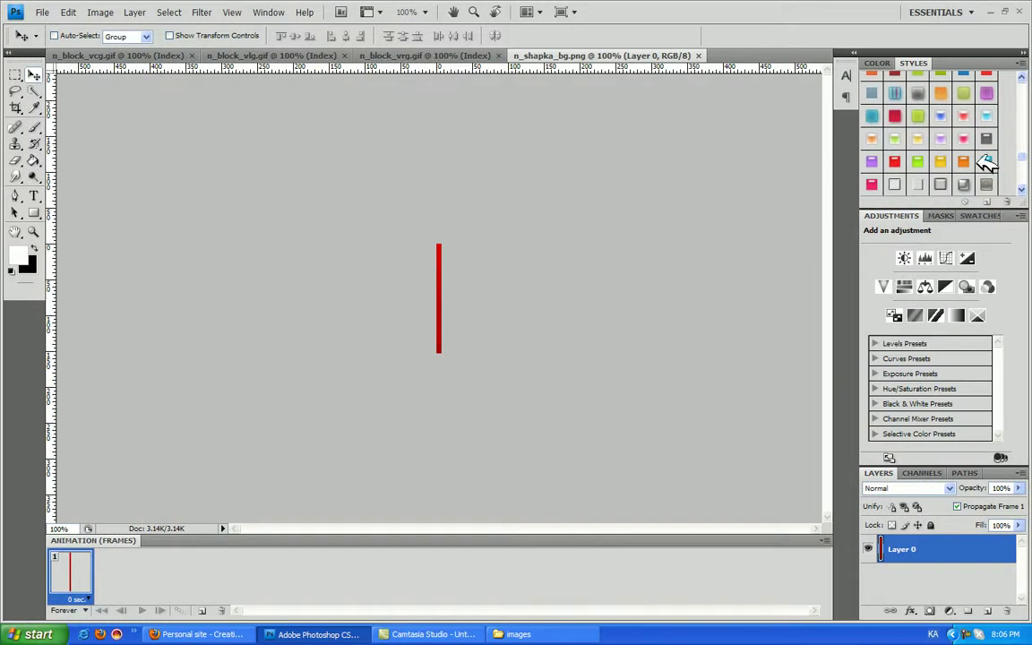
pyautogui.scroll(-4, 1019, 154)
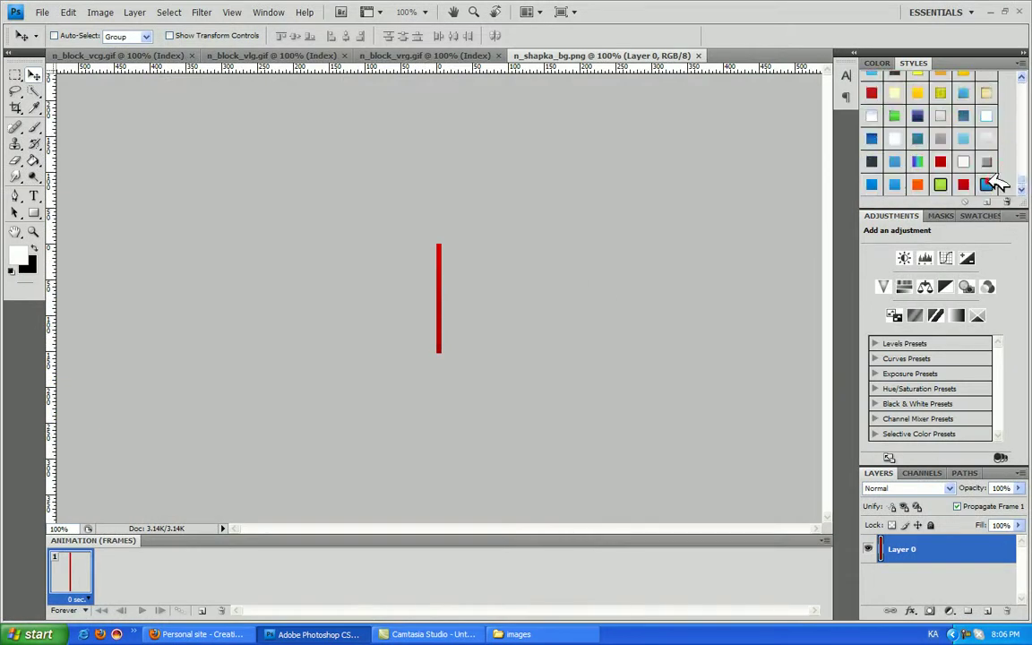
pyautogui.click(988, 184)
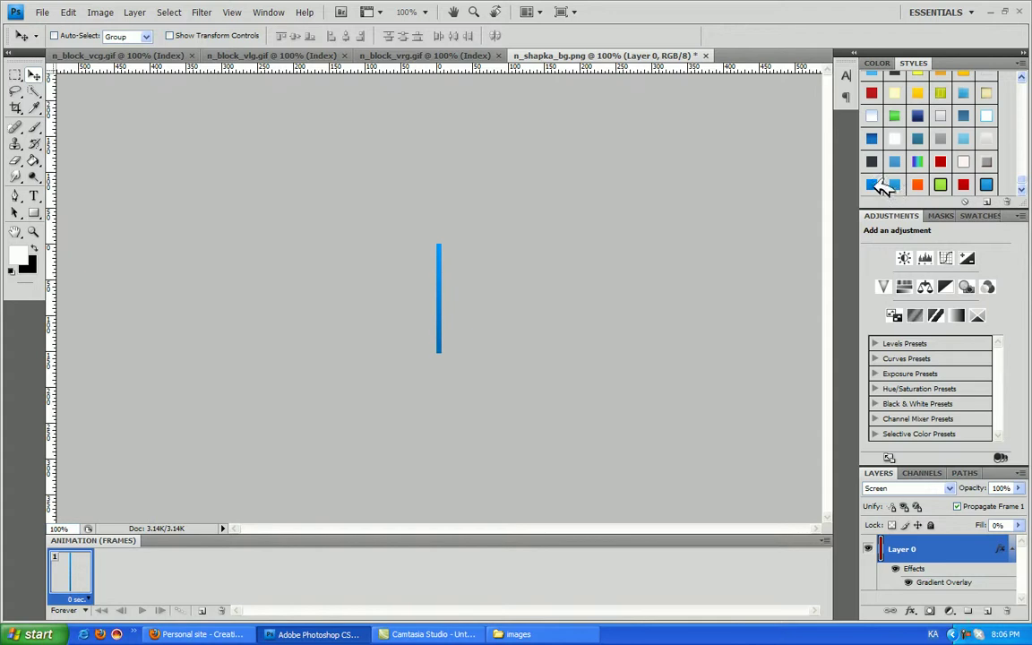
# Save the blue header background as a PNG over n_shapka_bg in the images folder, and close the document without saving the layered version.
pyautogui.click(41, 11)
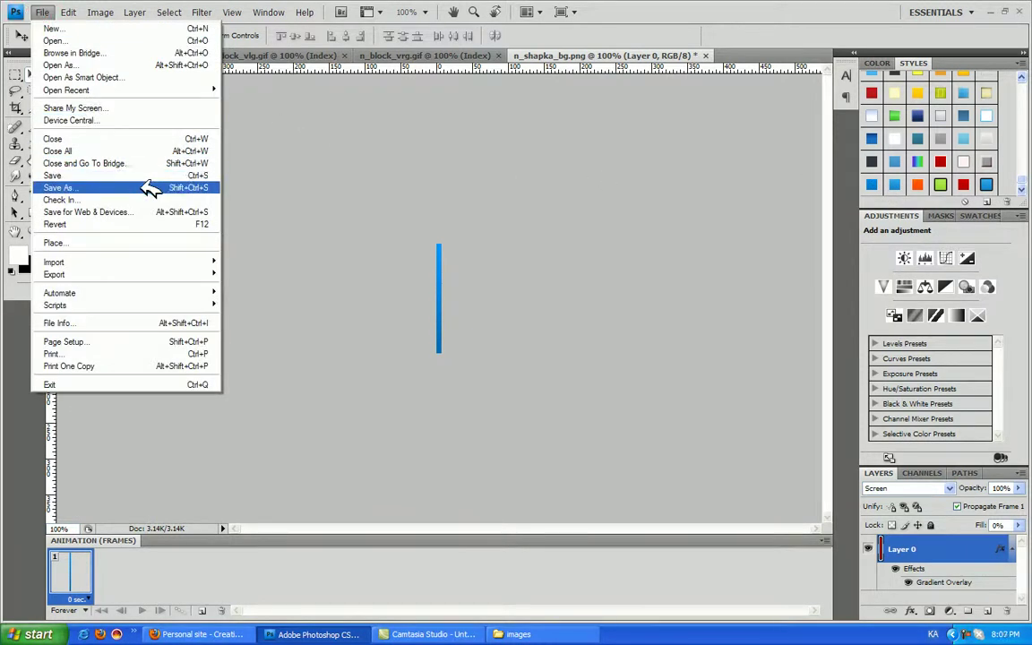
pyautogui.click(139, 187)
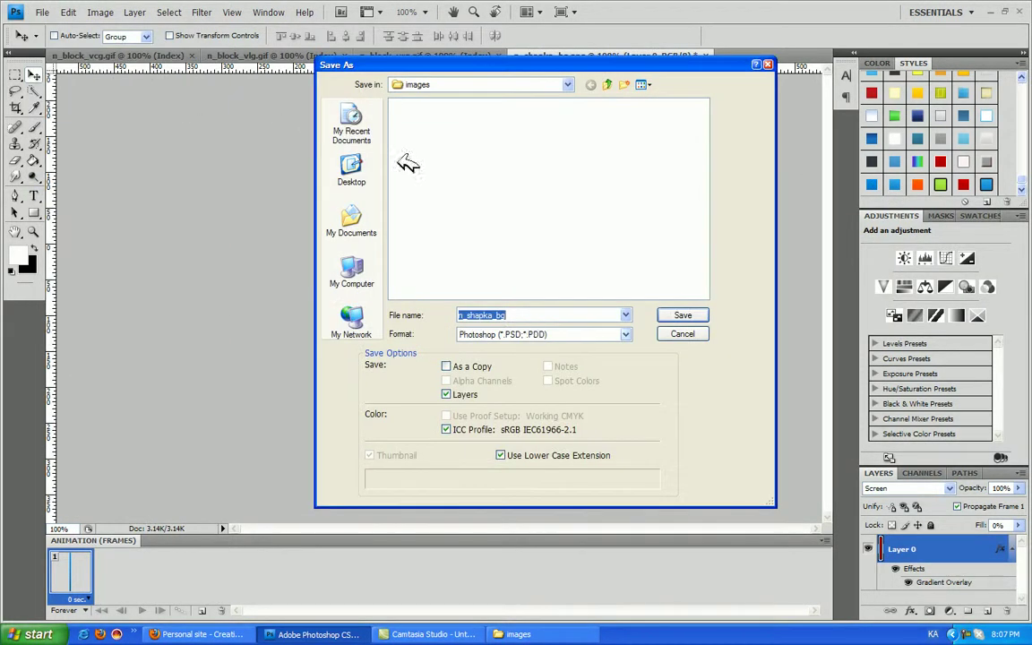
pyautogui.click(596, 339)
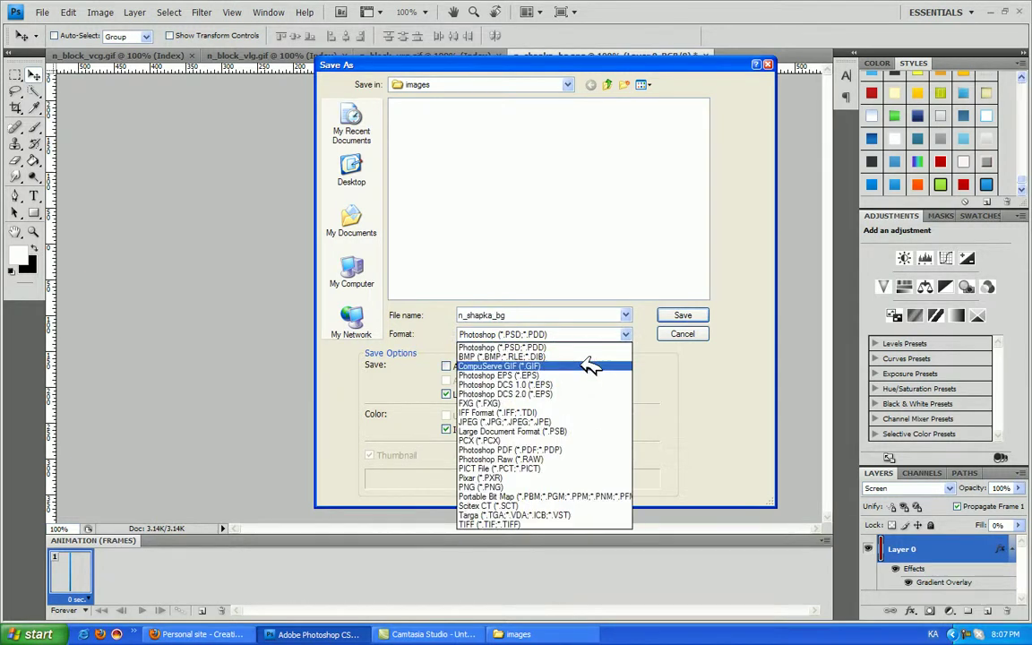
pyautogui.click(589, 367)
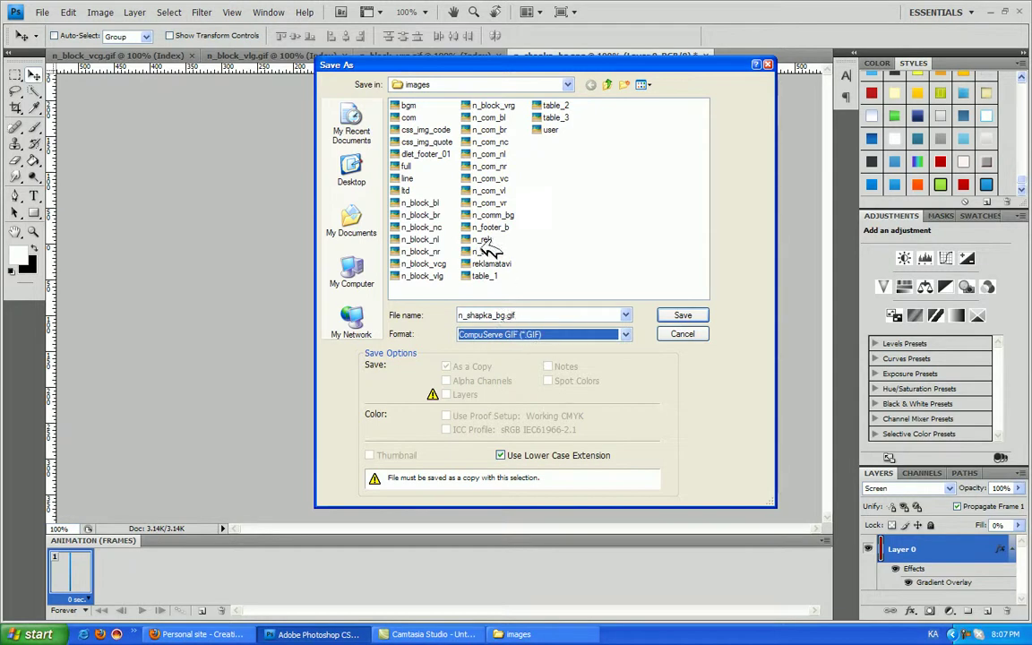
pyautogui.click(517, 633)
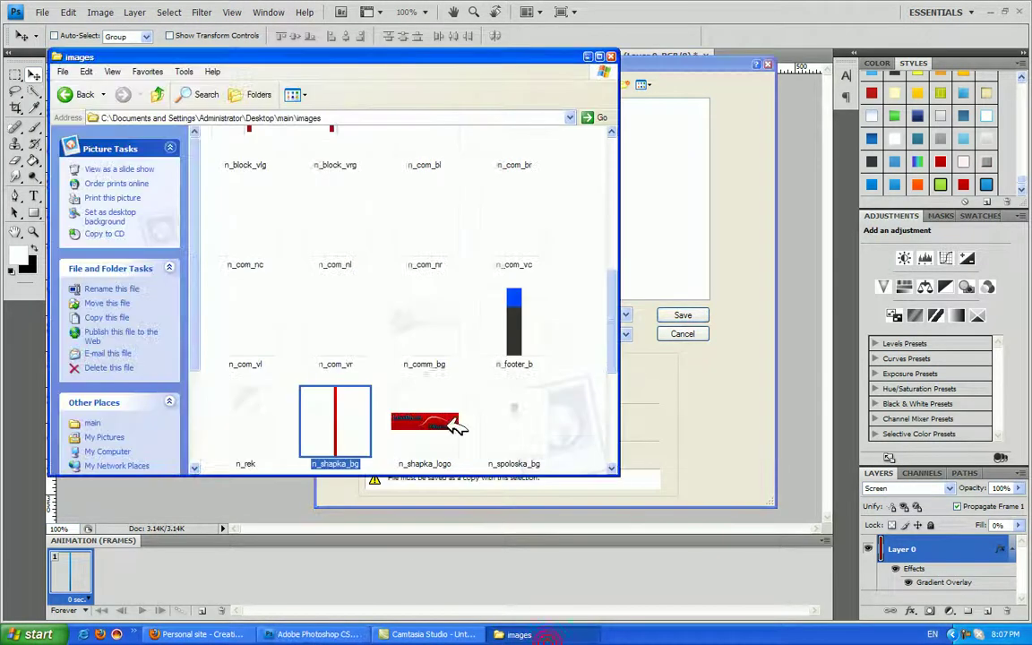
pyautogui.click(651, 273)
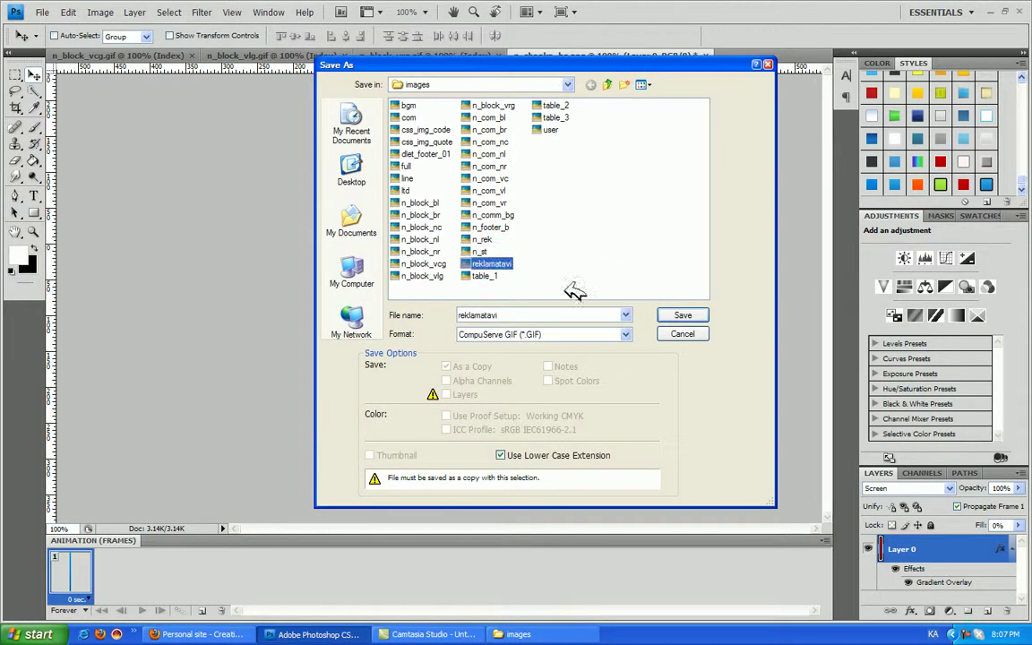
pyautogui.click(555, 324)
pyautogui.click(515, 481)
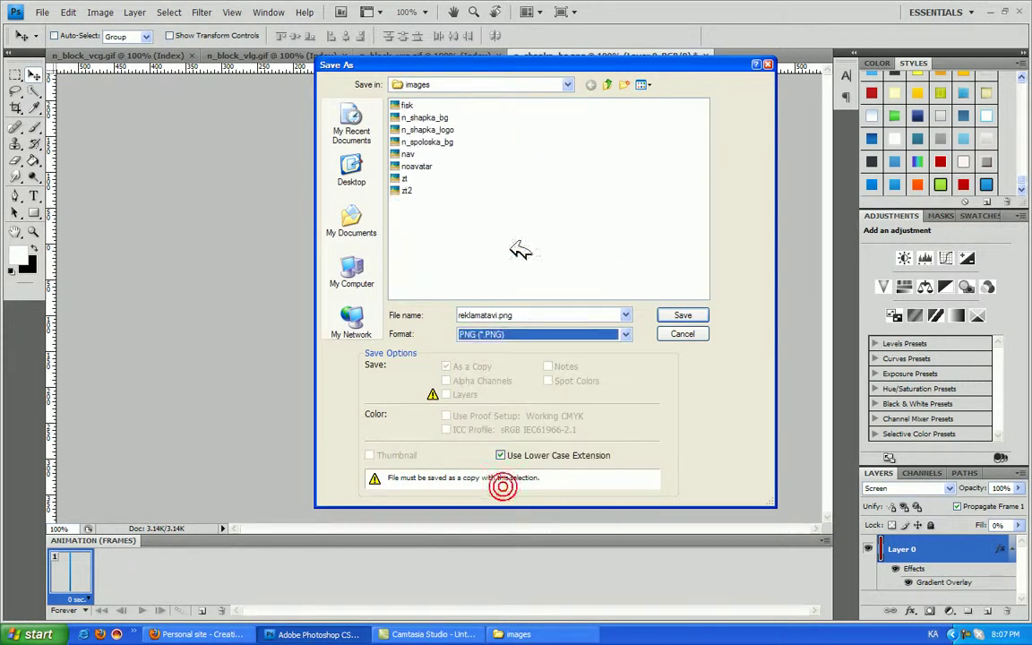
pyautogui.click(426, 117)
pyautogui.click(682, 314)
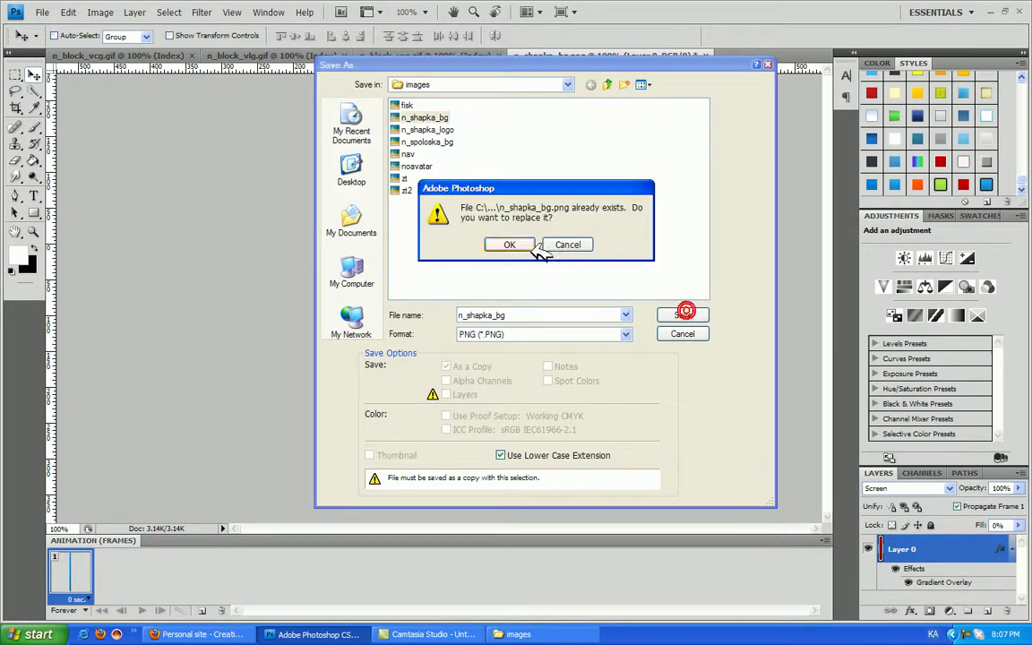
pyautogui.click(525, 245)
pyautogui.click(568, 305)
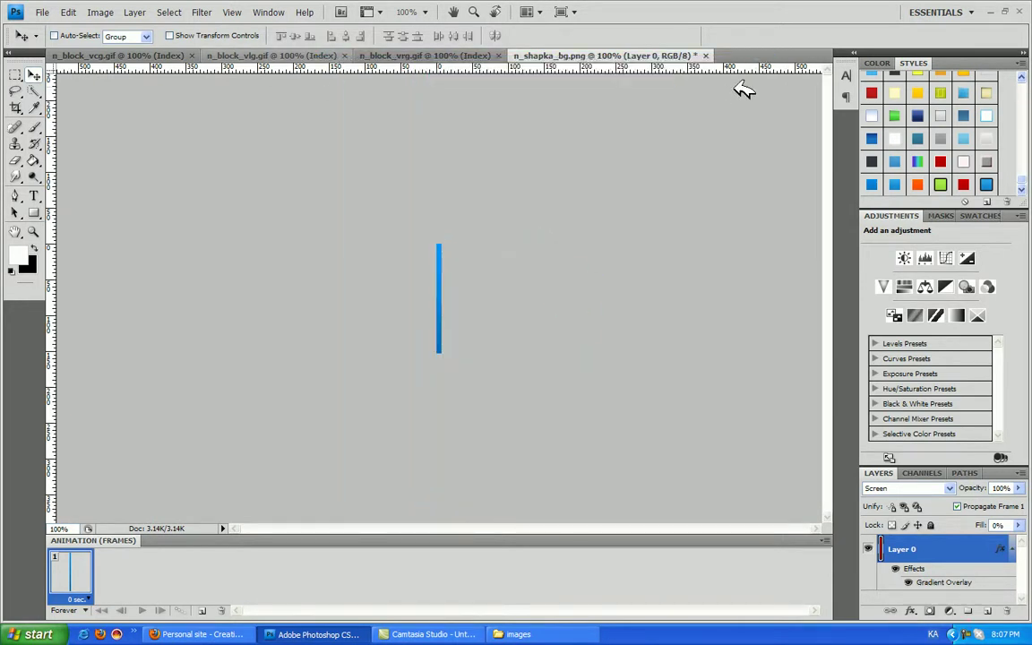
pyautogui.click(704, 55)
pyautogui.click(546, 244)
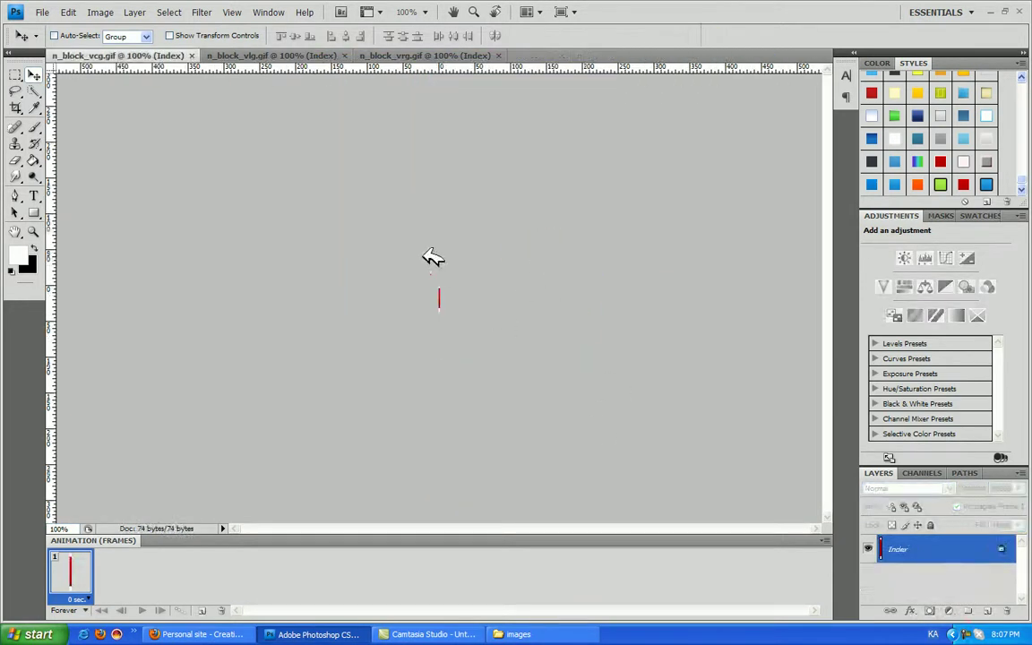
# Save n_block_vcg to the Desktop in Photoshop EPS format with the default EPS options.
pyautogui.click(43, 12)
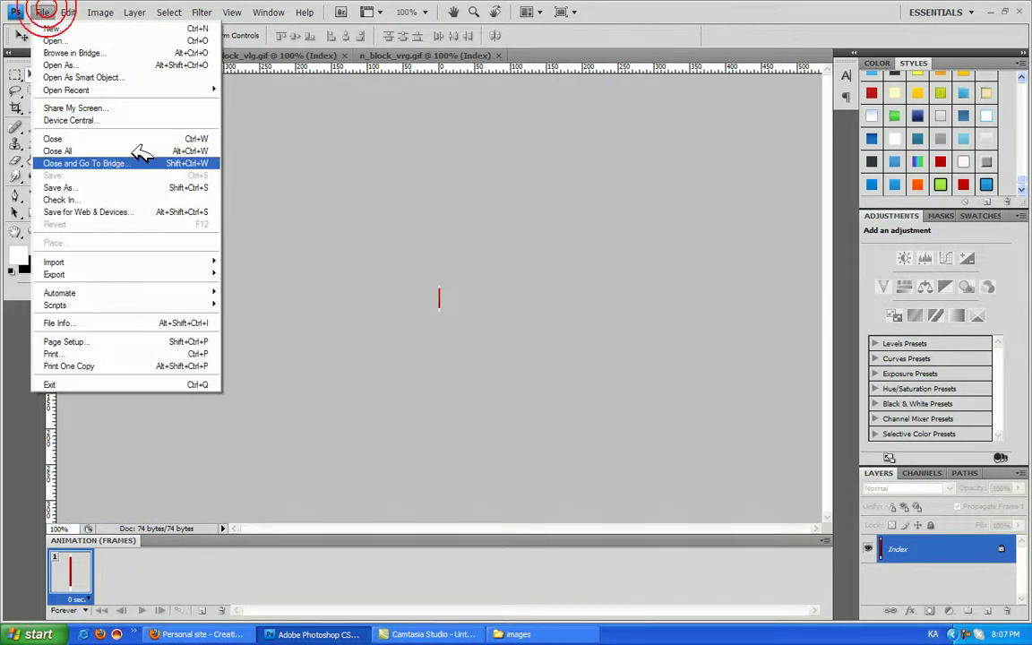
pyautogui.click(150, 187)
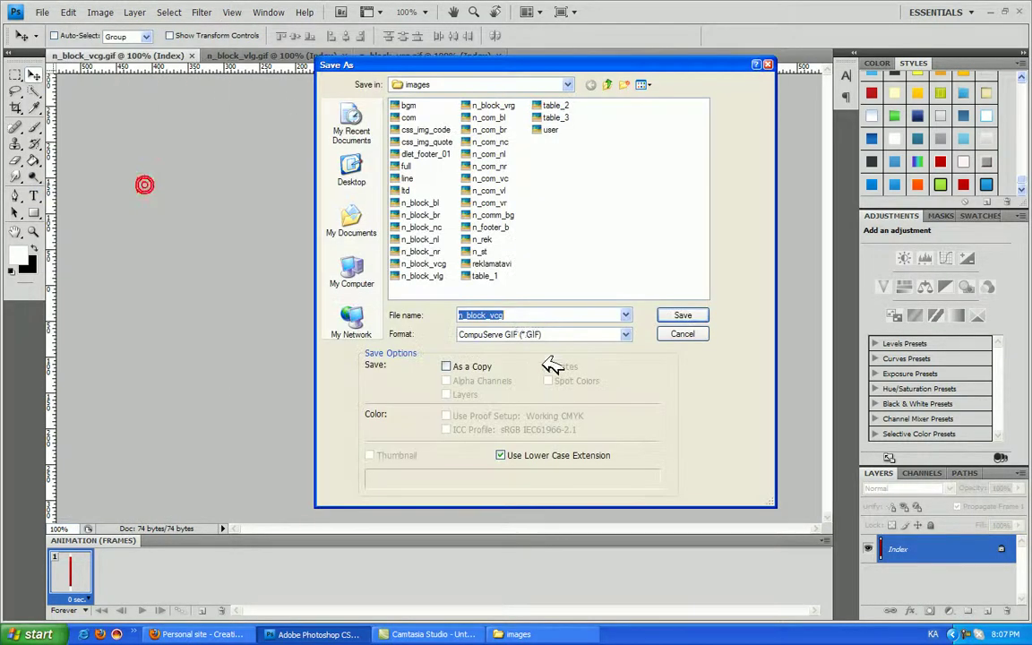
pyautogui.click(351, 170)
pyautogui.click(524, 334)
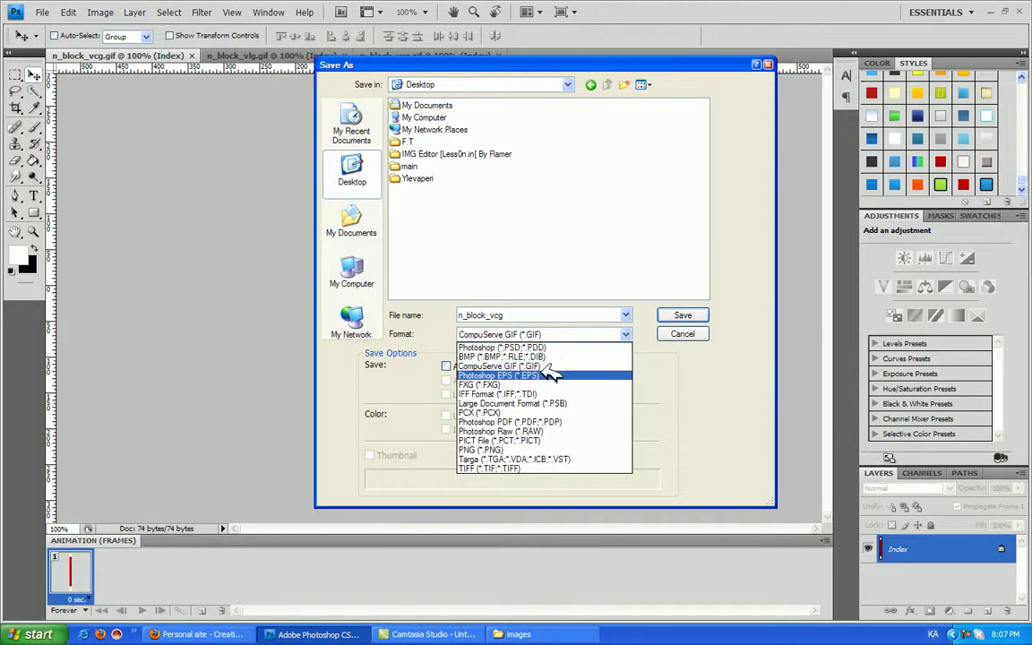
pyautogui.click(550, 376)
pyautogui.click(685, 314)
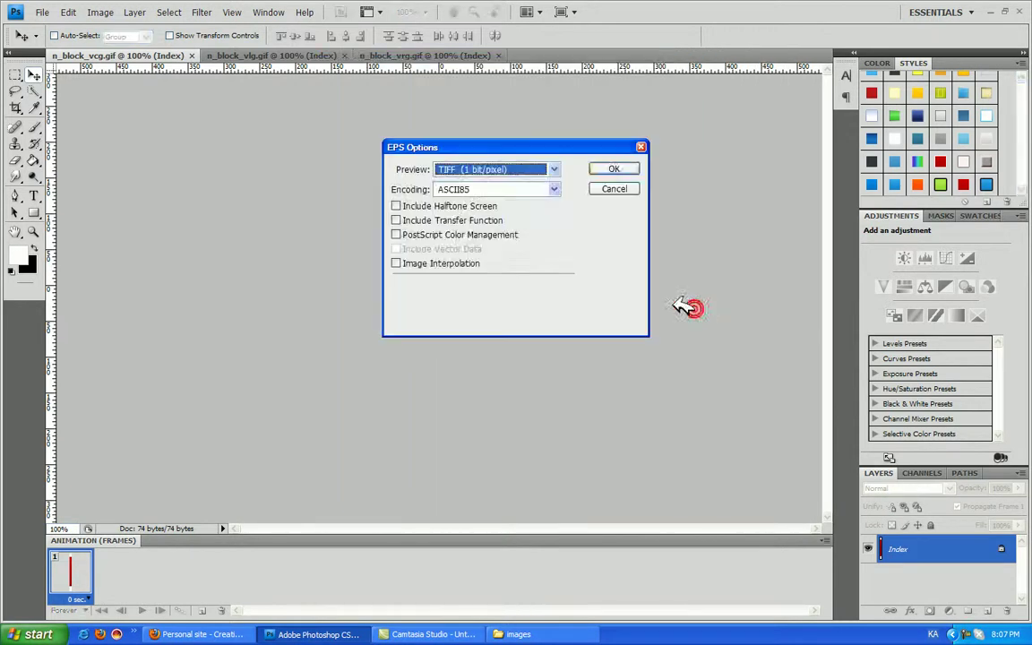
pyautogui.click(613, 169)
# Save n_block_vlg to the Desktop in CompuServe GIF format with normal row order.
pyautogui.click(265, 56)
pyautogui.click(45, 12)
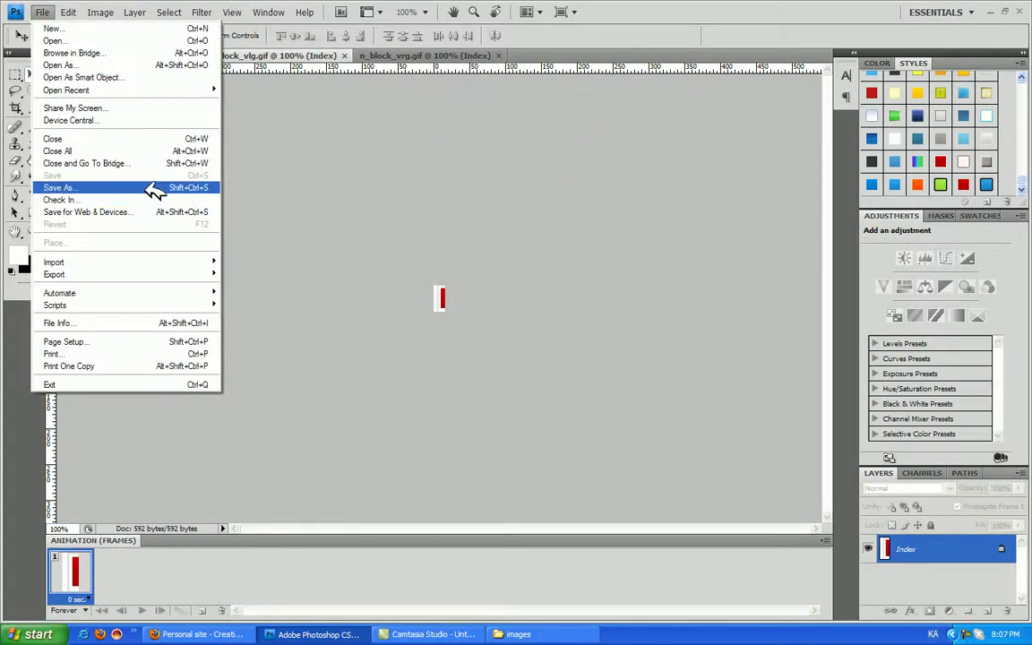
pyautogui.click(152, 190)
pyautogui.click(538, 334)
pyautogui.click(502, 345)
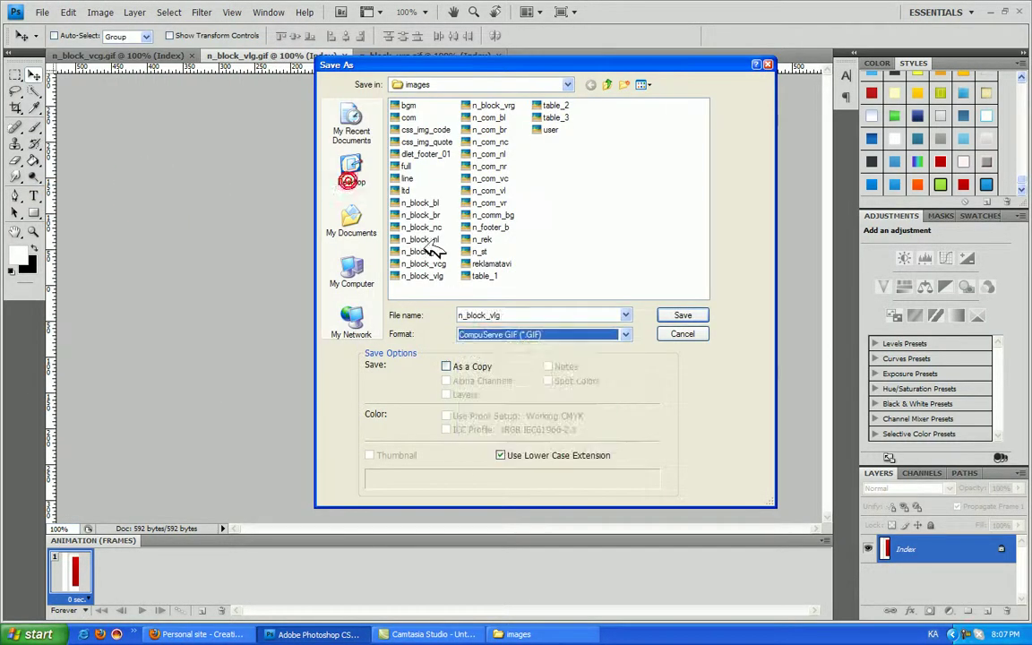
pyautogui.click(351, 170)
pyautogui.click(587, 334)
pyautogui.click(573, 334)
pyautogui.click(683, 315)
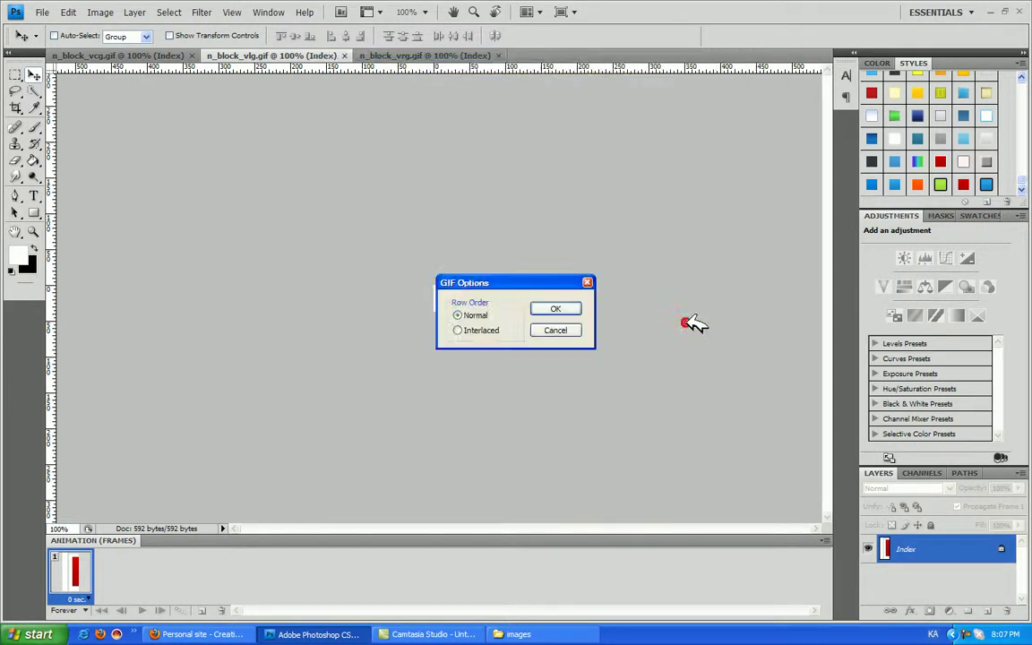
pyautogui.click(543, 310)
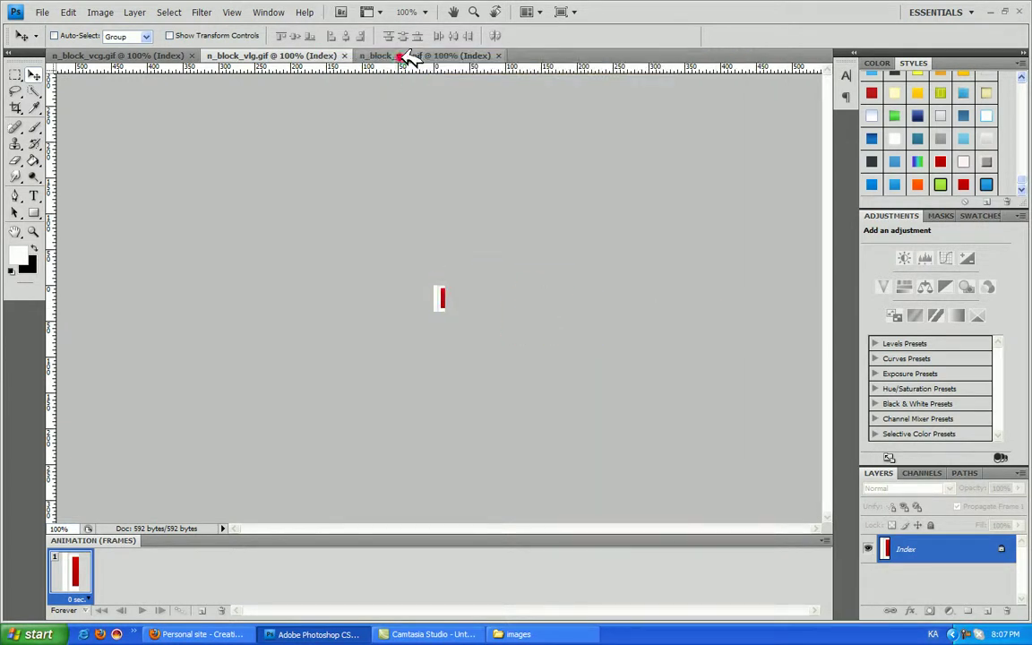
# Save n_block_vrg to the Desktop as a CompuServe GIF with normal row order.
pyautogui.click(386, 55)
pyautogui.click(42, 12)
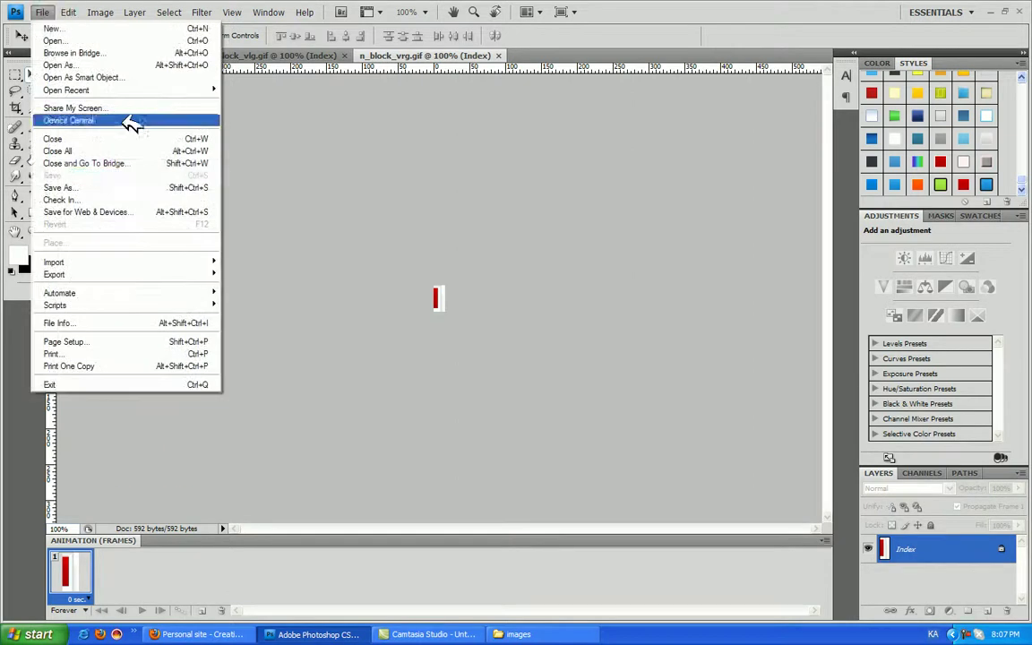
pyautogui.click(179, 187)
pyautogui.click(506, 334)
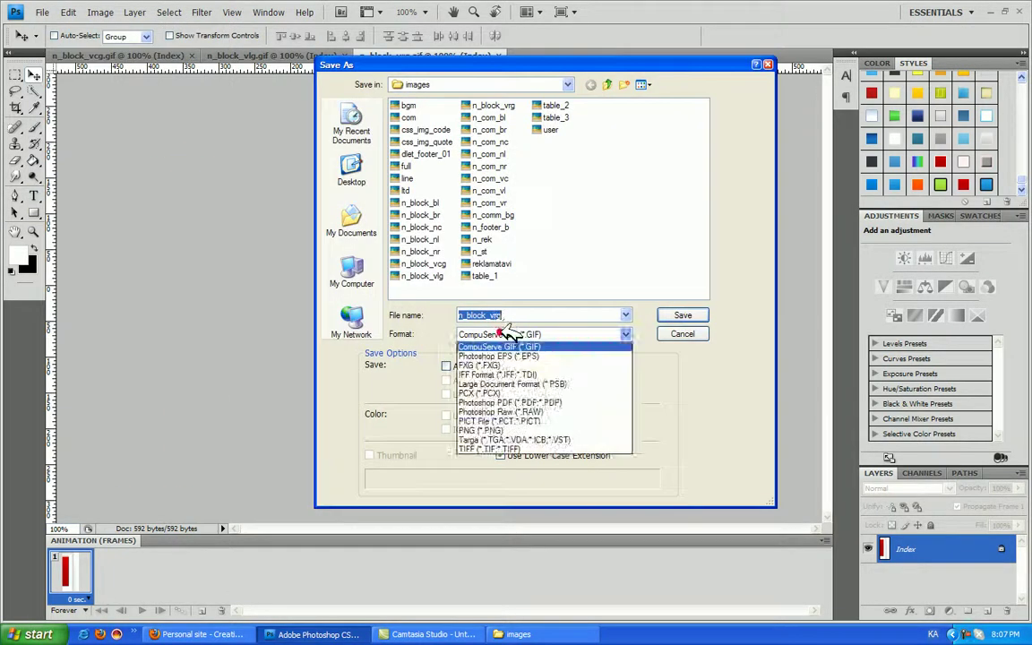
pyautogui.click(499, 333)
pyautogui.click(351, 171)
pyautogui.click(691, 315)
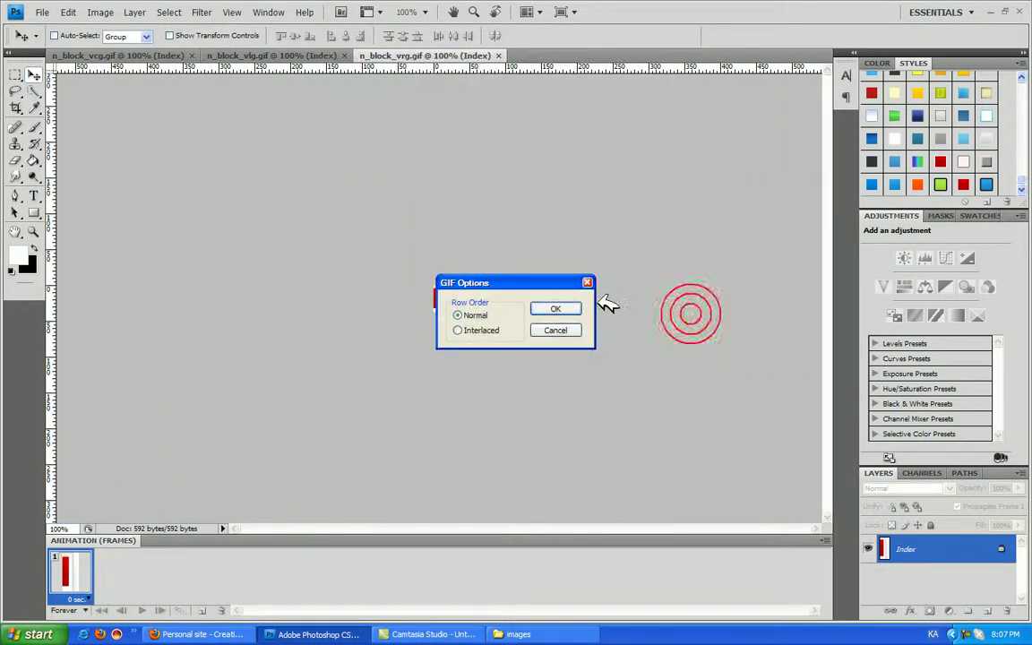
pyautogui.click(562, 309)
# Check the saved slices on the desktop, close the images folder window, and look at the red site header in Firefox.
pyautogui.click(346, 633)
pyautogui.click(27, 482)
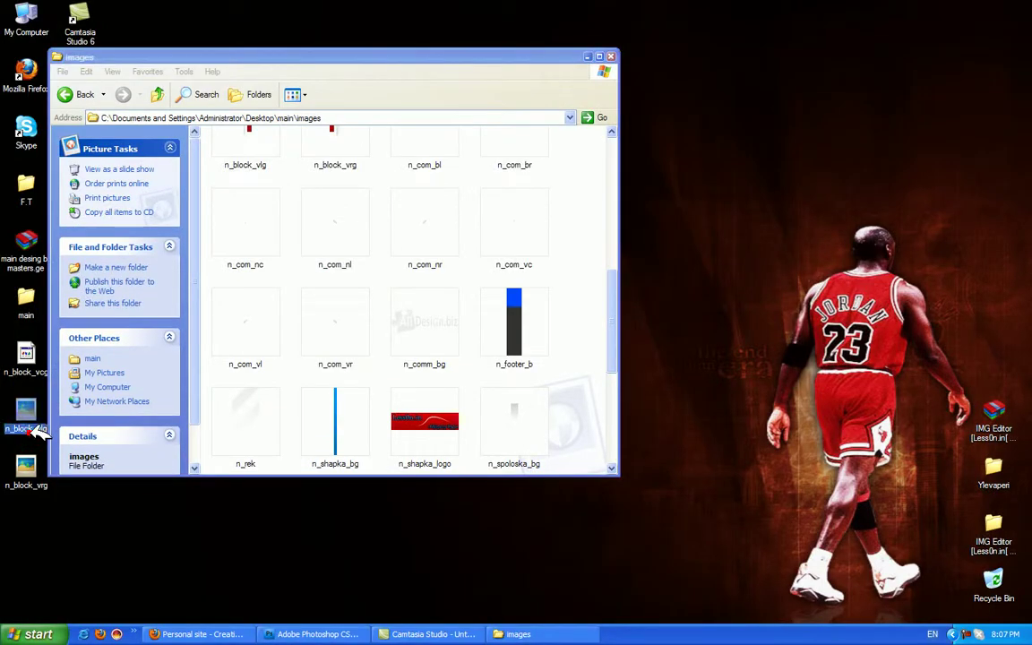
pyautogui.click(610, 57)
pyautogui.click(315, 633)
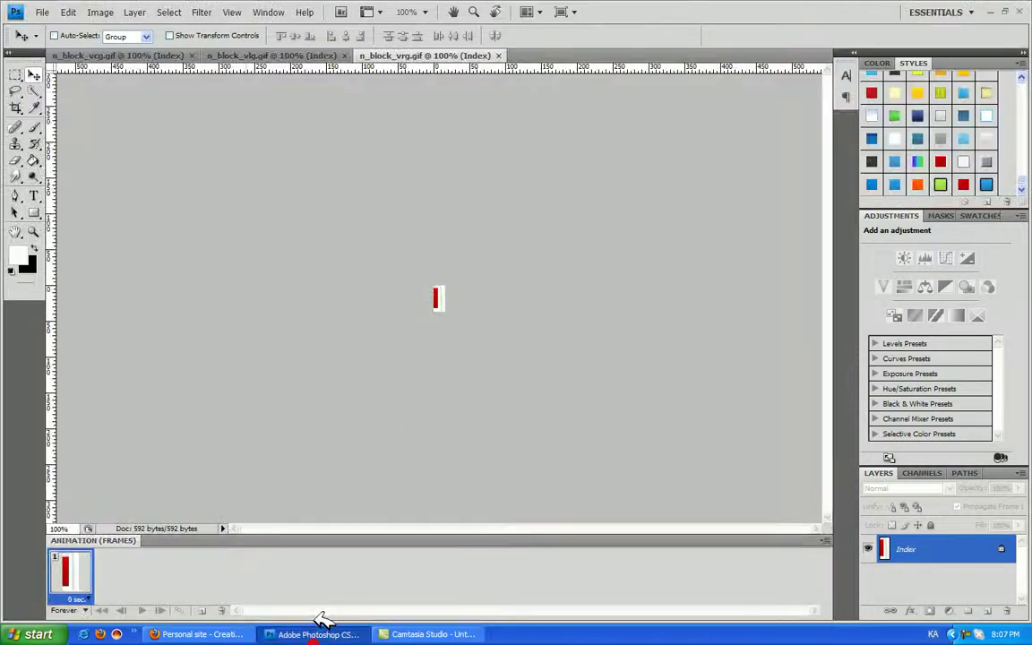
pyautogui.click(191, 634)
pyautogui.click(191, 634)
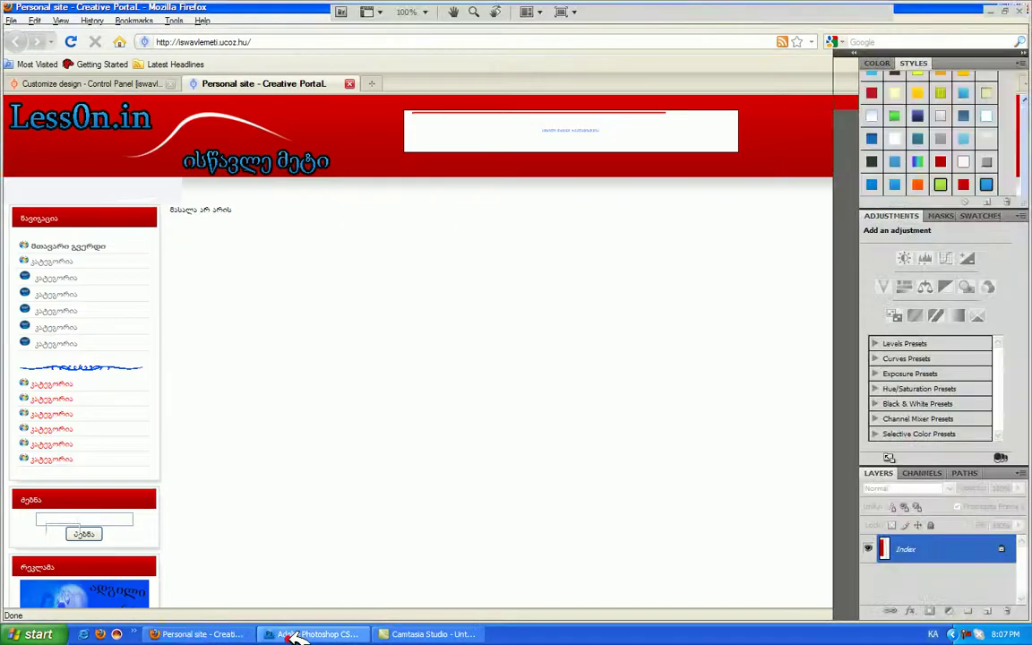
# Remove the n_block_vlg and n_block_vrg GIF copies from the desktop.
pyautogui.click(304, 634)
pyautogui.moveTo(92, 428); pyautogui.dragTo(230, 54)
pyautogui.keyDown('ctrl'); pyautogui.click(58, 423); pyautogui.keyUp('ctrl')
# Save n_block_vlg to the Desktop in Photoshop EPS format, accepting the default EPS options.
pyautogui.click(42, 12)
pyautogui.click(170, 186)
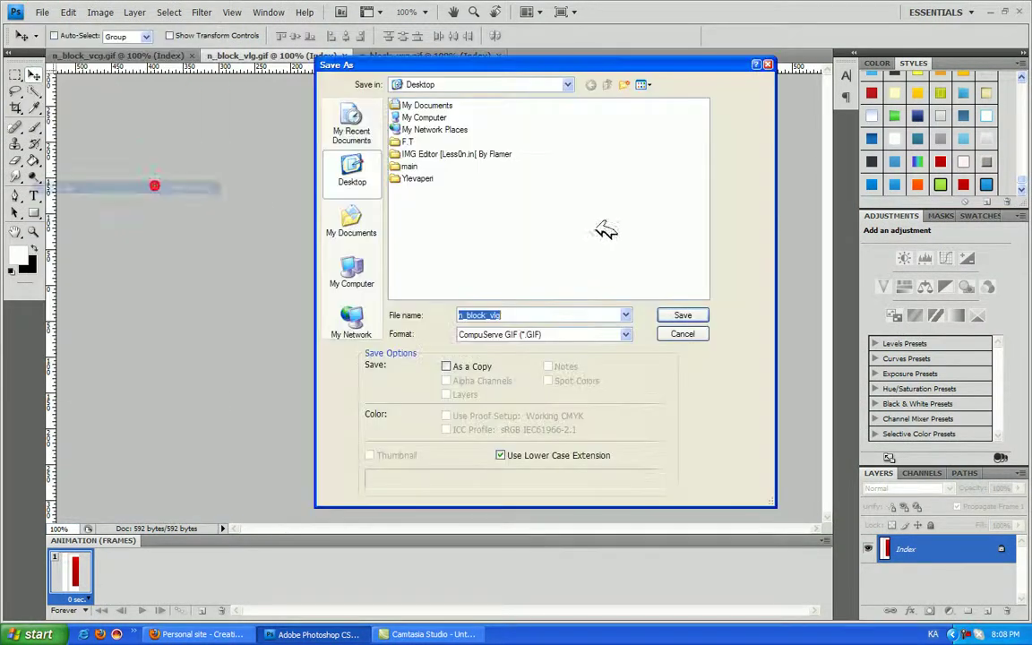
pyautogui.click(559, 333)
pyautogui.click(558, 367)
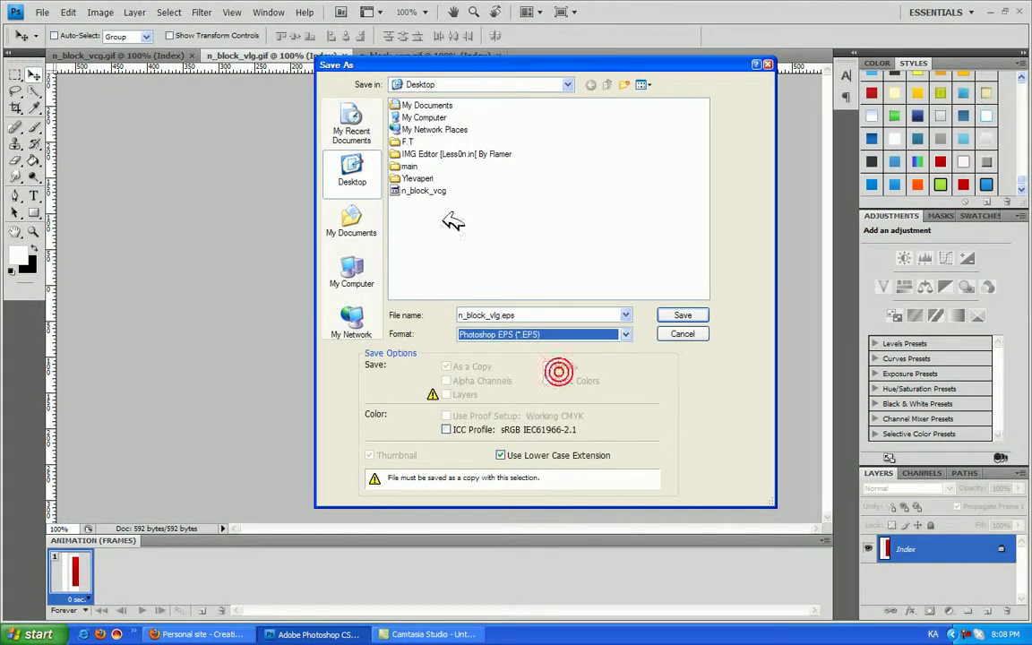
pyautogui.click(683, 315)
pyautogui.click(622, 161)
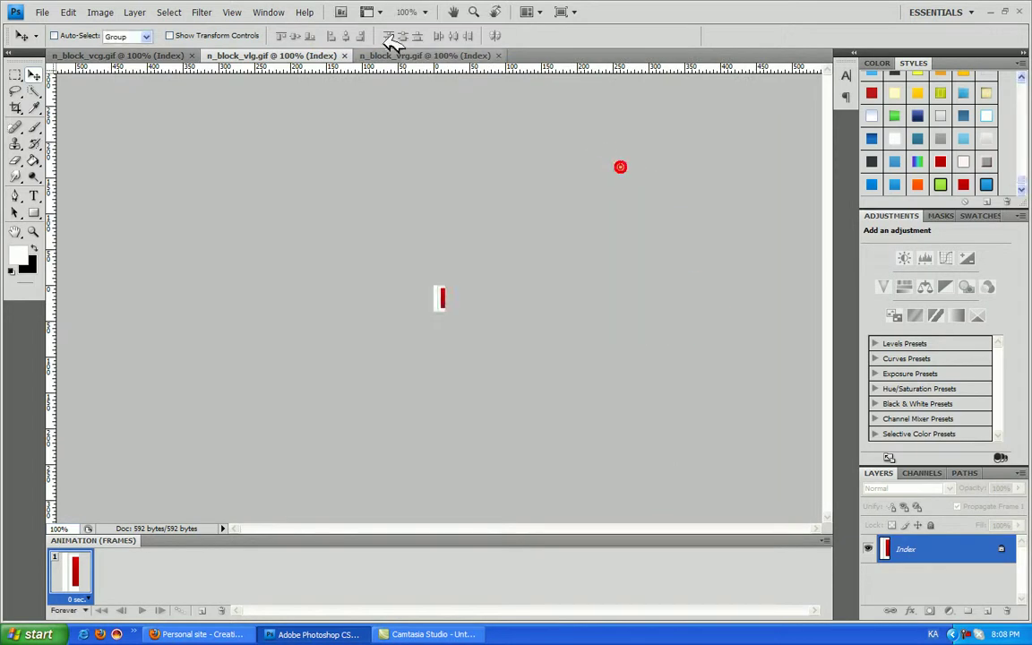
# Save n_block_vrg to the Desktop as a Photoshop EPS file with the default options.
pyautogui.click(376, 57)
pyautogui.click(47, 11)
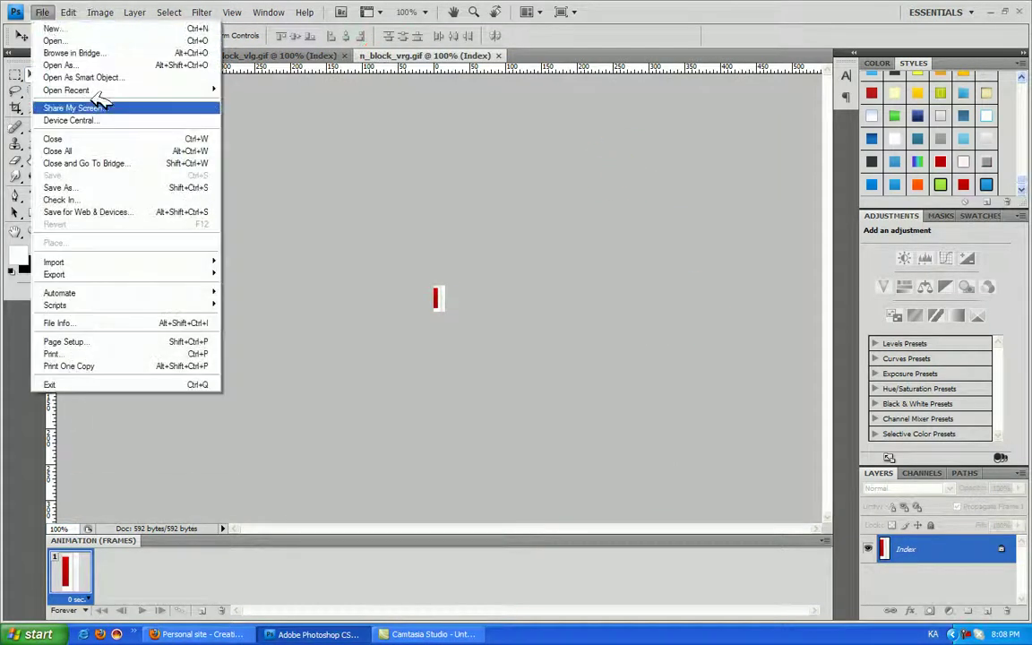
pyautogui.click(138, 186)
pyautogui.click(524, 334)
pyautogui.click(520, 375)
pyautogui.click(692, 313)
pyautogui.click(599, 170)
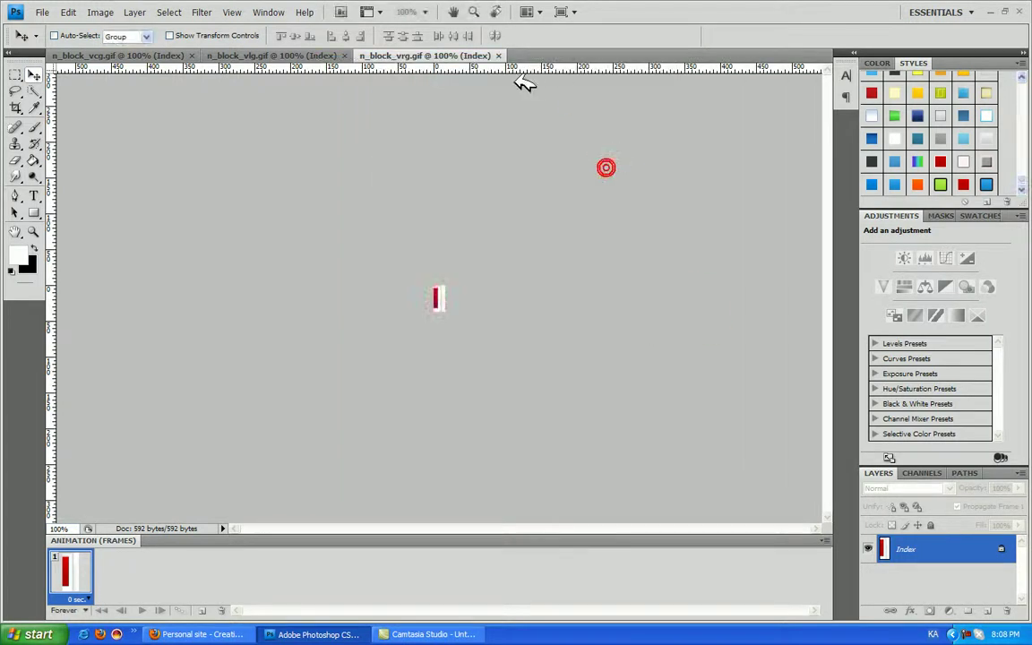
# Close the three GIF documents and open the n_block_vrg, n_block_vcg and n_block_vlg EPS files from the desktop in Photoshop.
pyautogui.click(499, 55)
pyautogui.click(344, 56)
pyautogui.click(192, 56)
pyautogui.click(367, 634)
pyautogui.moveTo(81, 373); pyautogui.dragTo(338, 463)
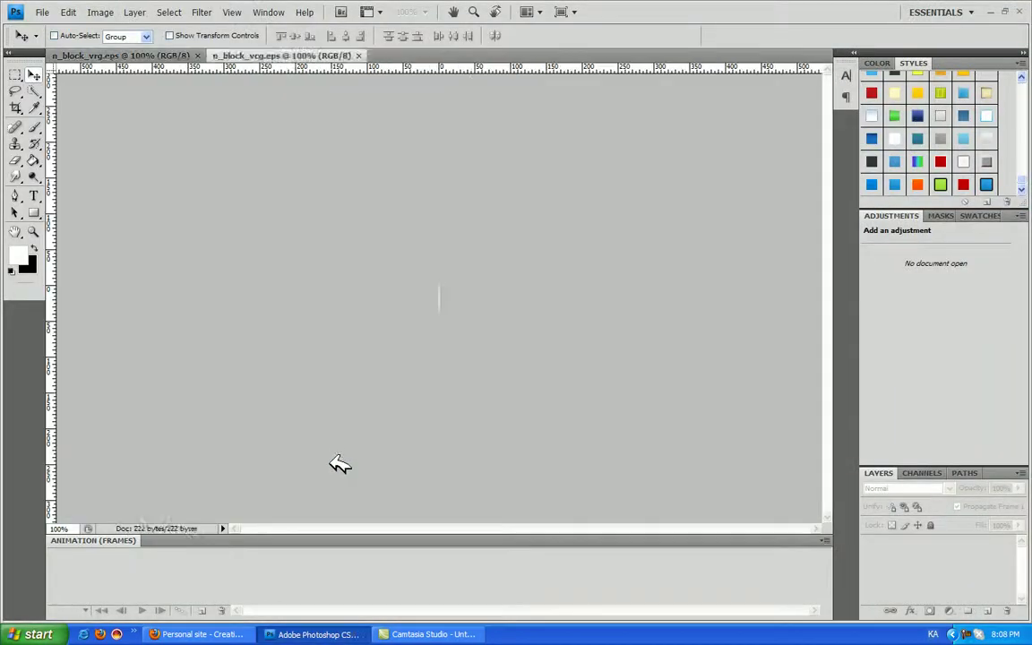
# In n_block_vlg.eps, place guides along the left, top and bottom edges of the red bar.
pyautogui.click(284, 54)
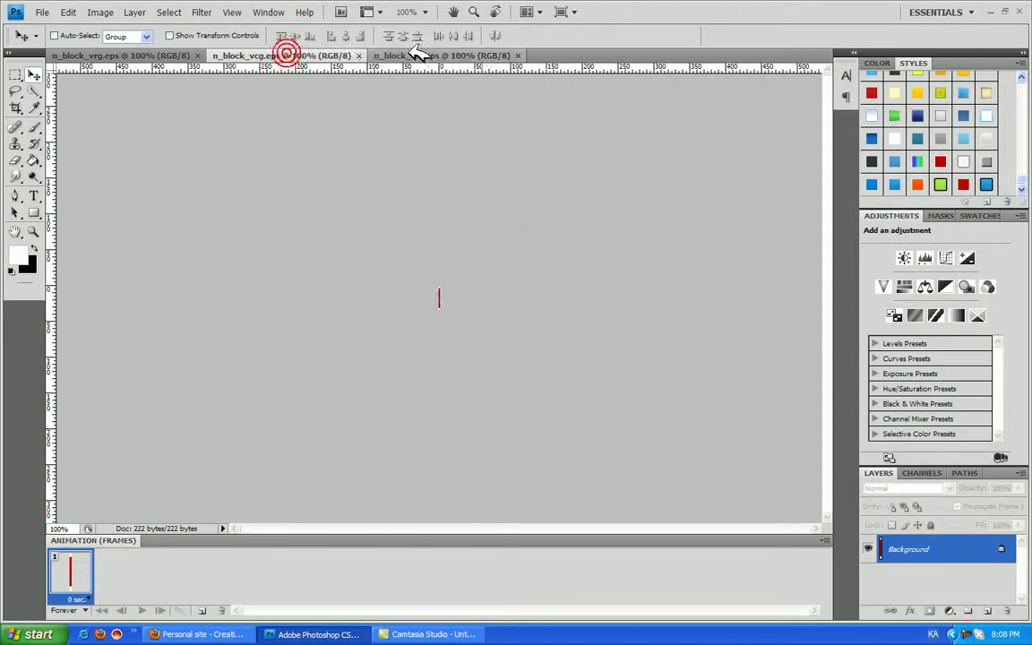
pyautogui.click(432, 54)
pyautogui.click(33, 232)
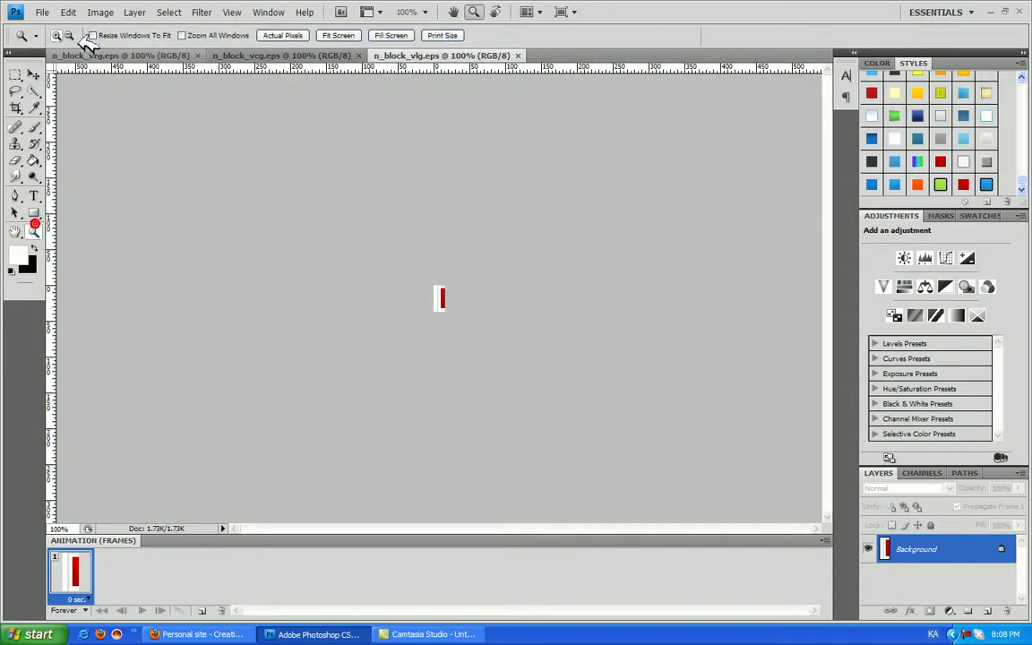
pyautogui.click(464, 309)
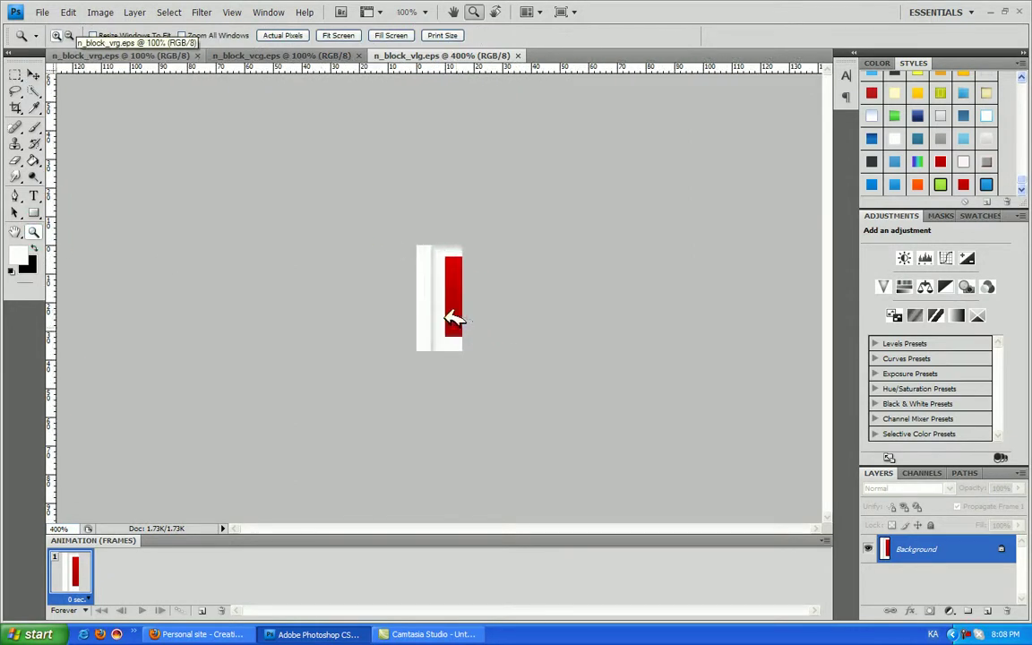
pyautogui.click(33, 212)
pyautogui.click(87, 210)
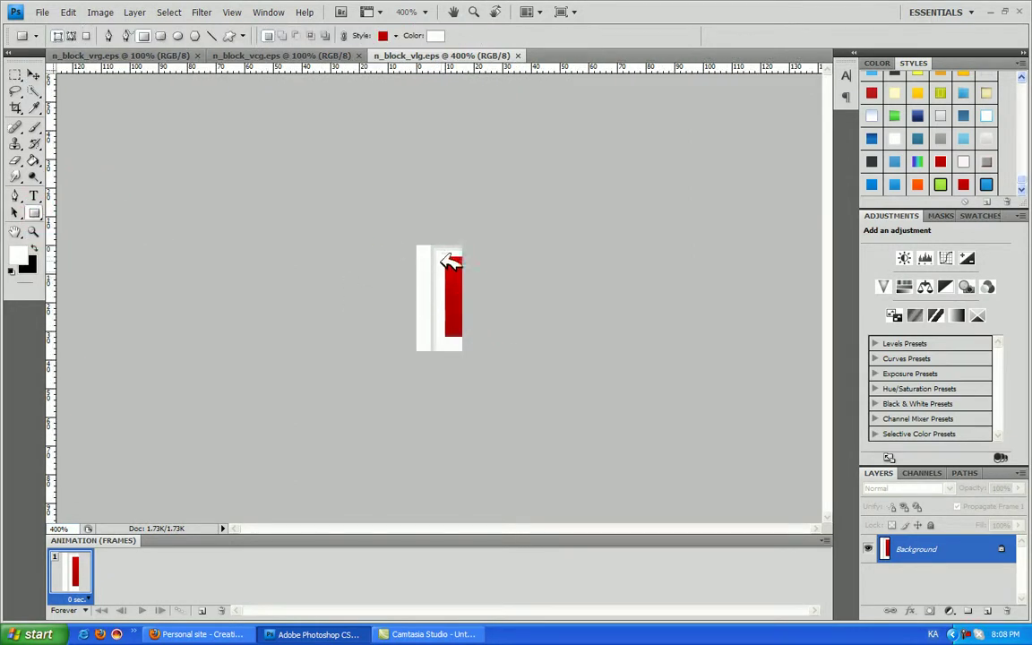
pyautogui.click(34, 74)
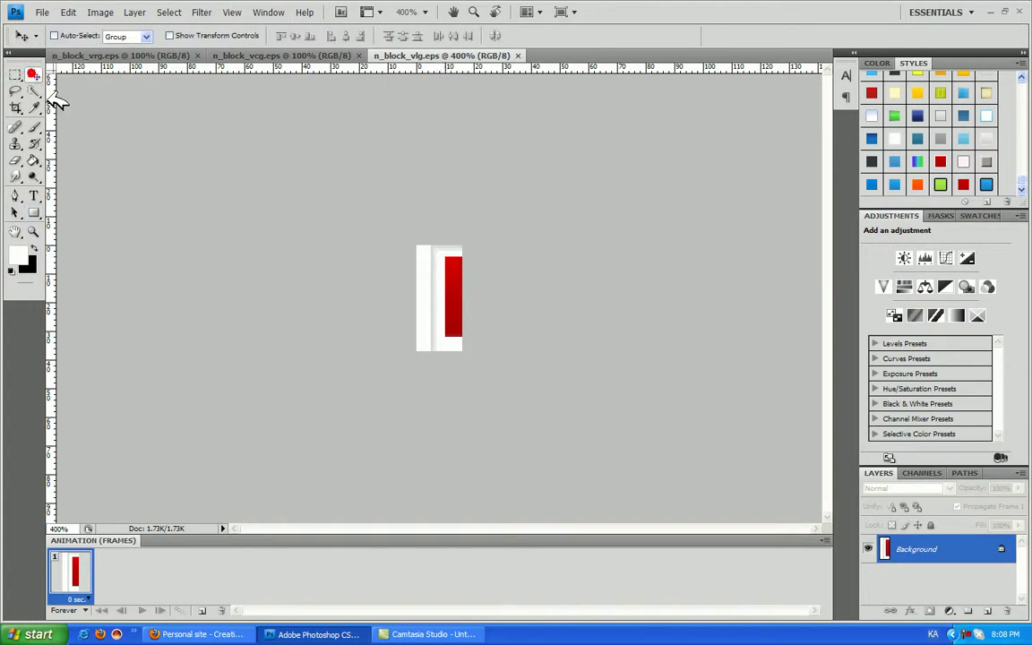
pyautogui.moveTo(52, 145); pyautogui.dragTo(439, 202)
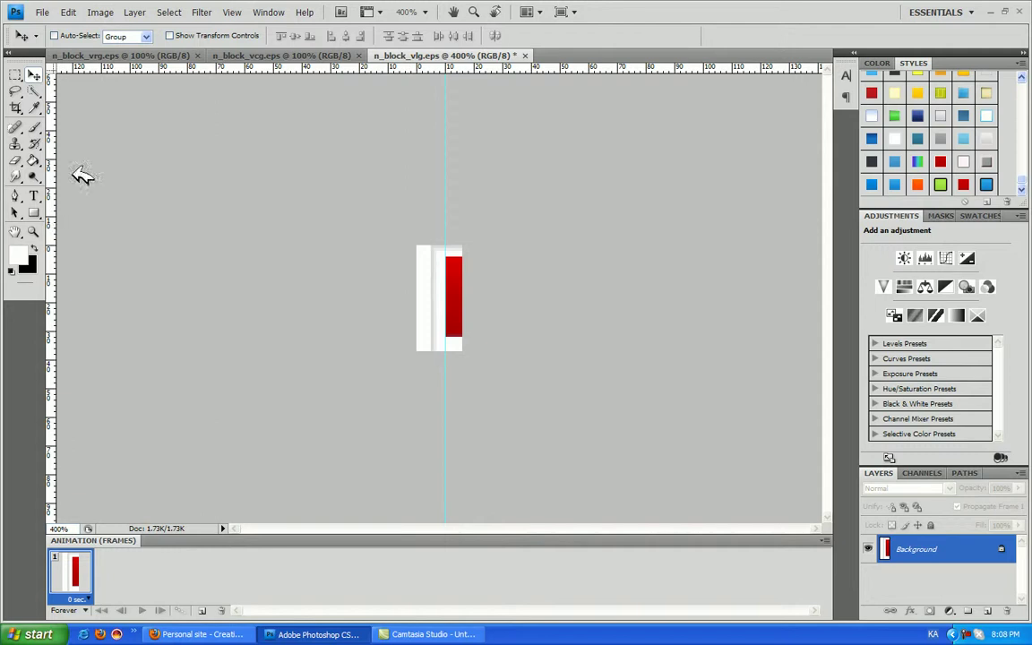
pyautogui.moveTo(104, 68); pyautogui.dragTo(176, 257)
pyautogui.moveTo(252, 67); pyautogui.dragTo(315, 336)
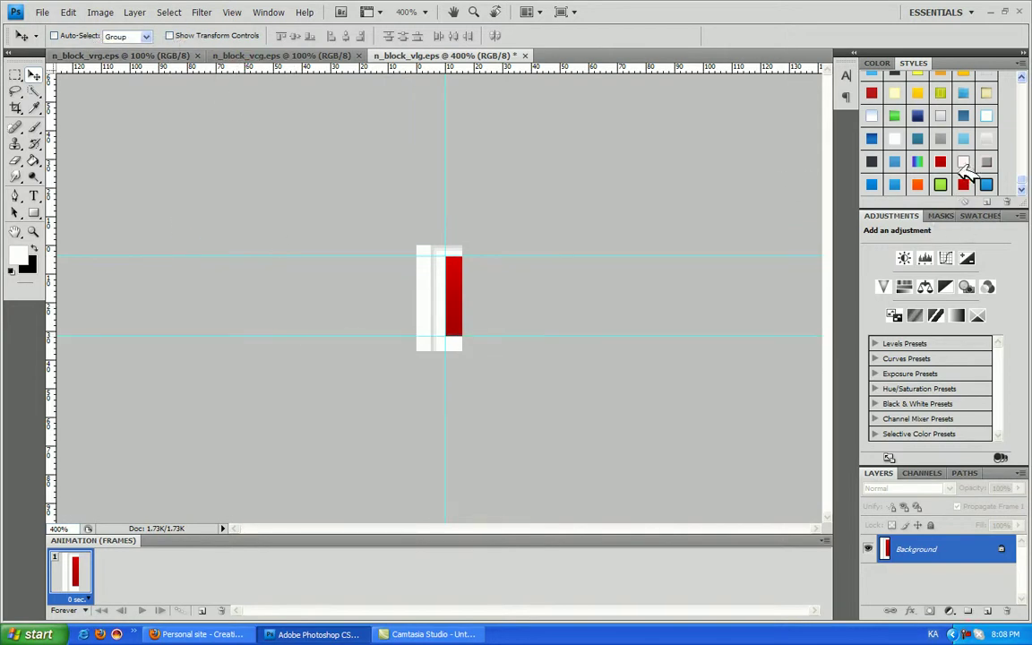
# Try a blue gradient preset style on the unlocked background of n_block_vlg.eps, and close the document without saving.
pyautogui.doubleClick(994, 548)
pyautogui.click(568, 230)
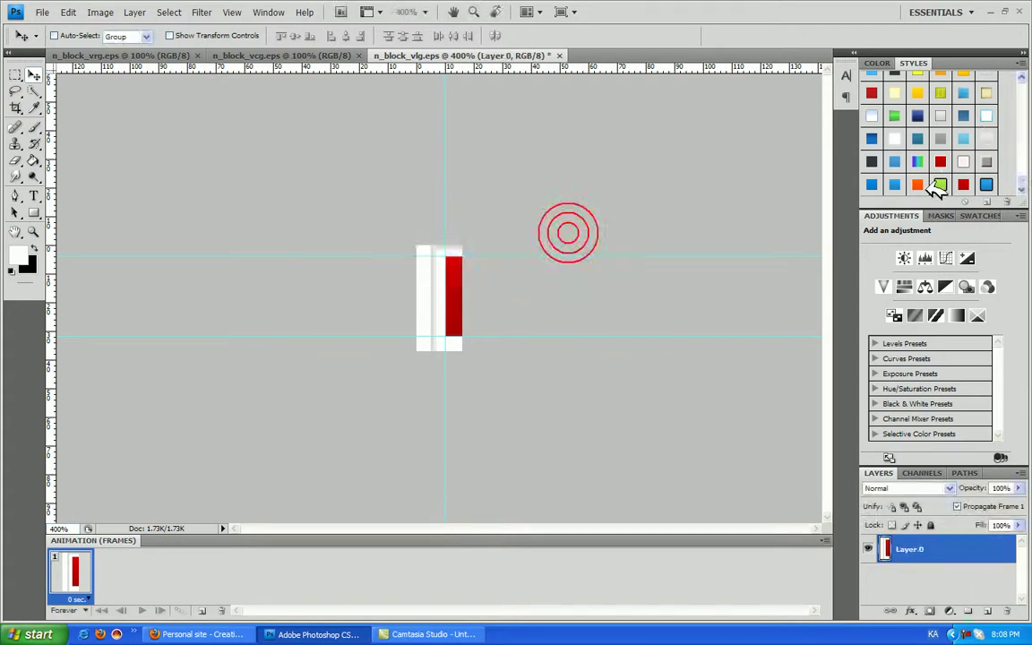
pyautogui.click(882, 185)
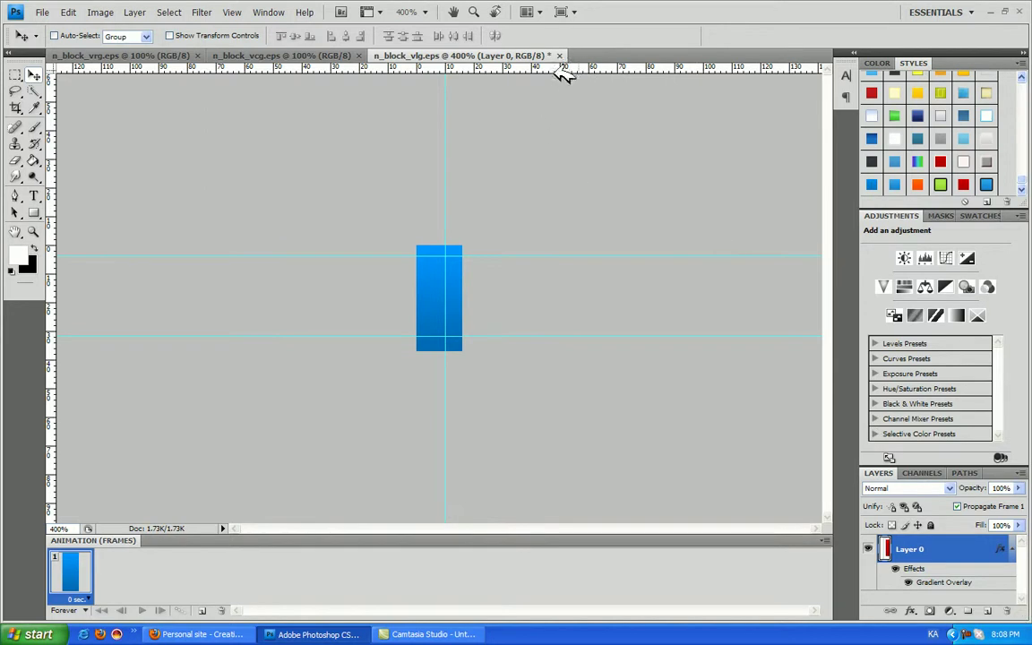
pyautogui.click(559, 56)
pyautogui.click(546, 245)
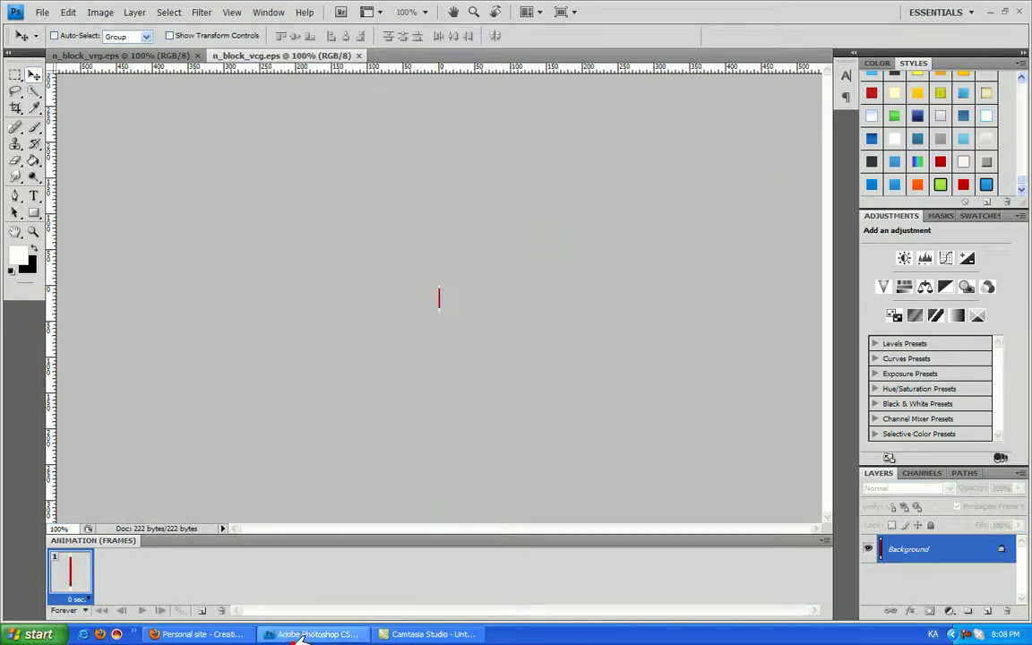
# Reopen n_block_vlg.eps from the desktop in Photoshop and add a new empty layer above the background.
pyautogui.click(296, 634)
pyautogui.click(34, 415)
pyautogui.moveTo(50, 441); pyautogui.dragTo(363, 605)
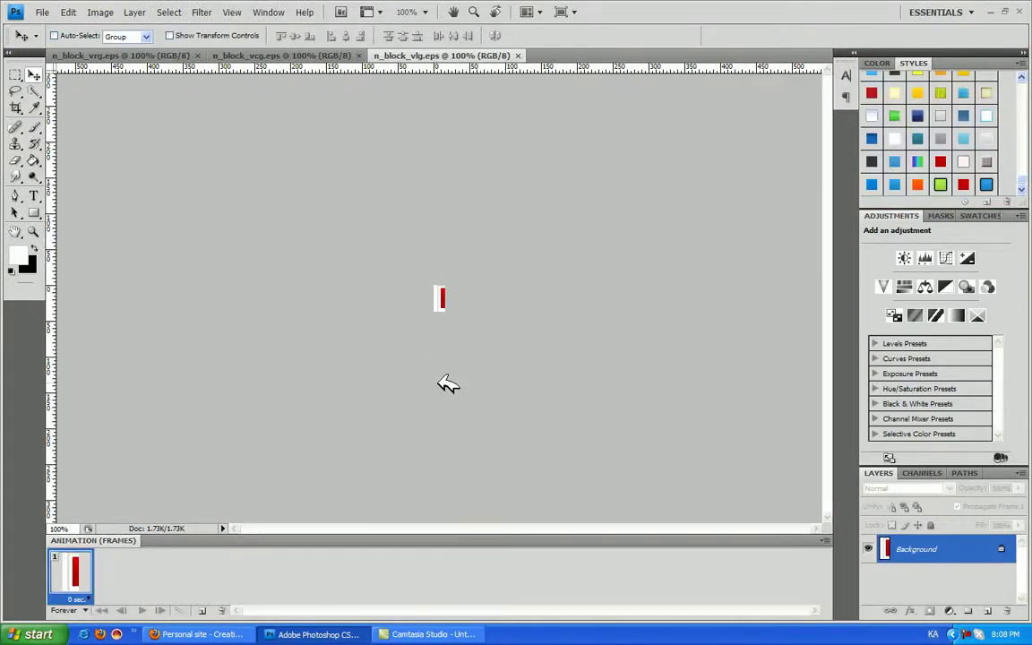
pyautogui.click(988, 612)
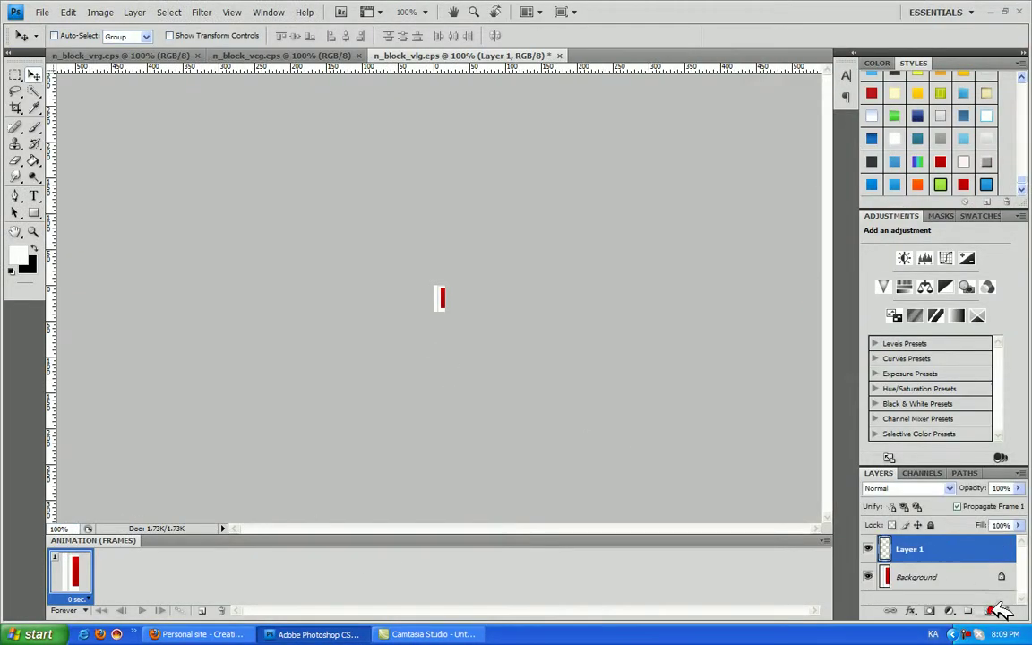
# Frame the red bar of n_block_vlg.eps with one vertical guide at its left edge and horizontal guides at its top and bottom.
pyautogui.moveTo(52, 192); pyautogui.dragTo(444, 215)
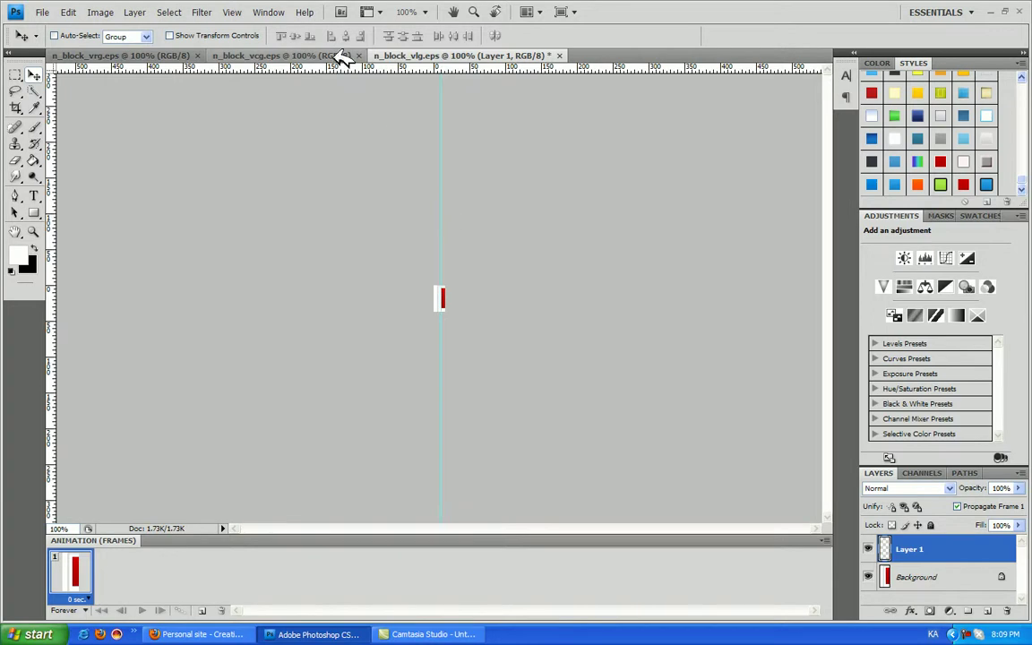
pyautogui.moveTo(193, 68); pyautogui.dragTo(248, 288)
pyautogui.moveTo(312, 64); pyautogui.dragTo(385, 307)
pyautogui.click(34, 230)
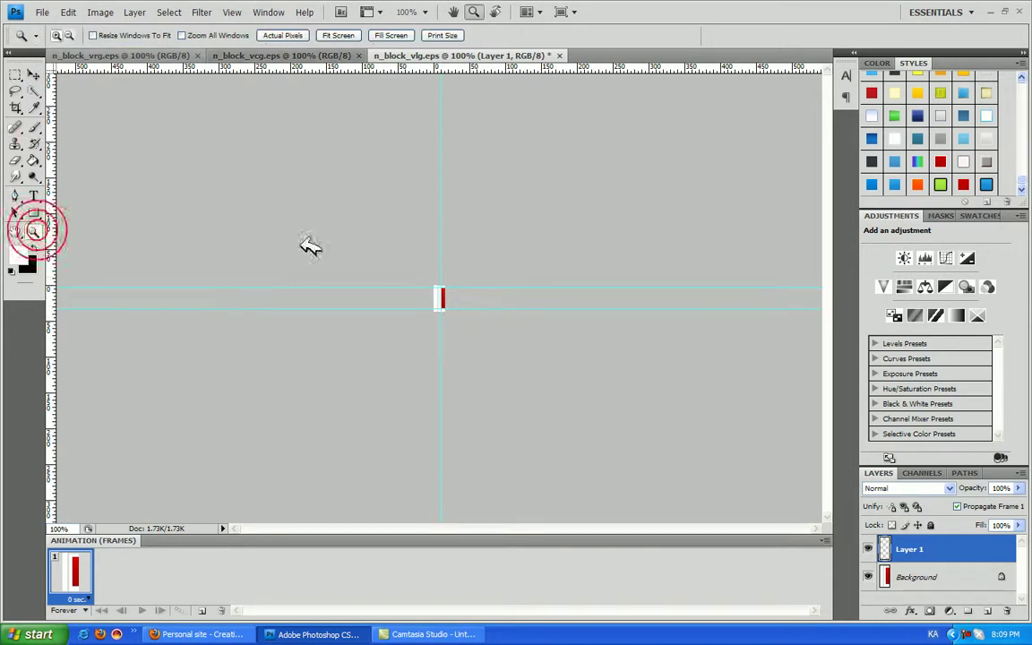
pyautogui.click(445, 281)
pyautogui.click(464, 283)
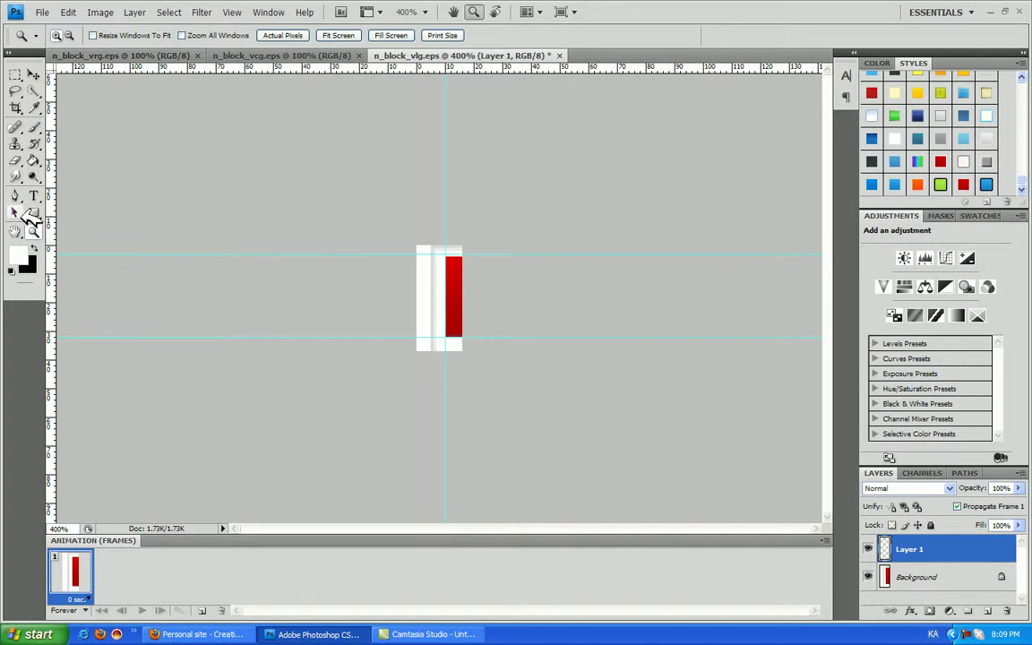
# Move the upper horizontal guide in n_block_vlg.eps flush with the top edge of the red bar.
pyautogui.click(34, 212)
pyautogui.click(86, 211)
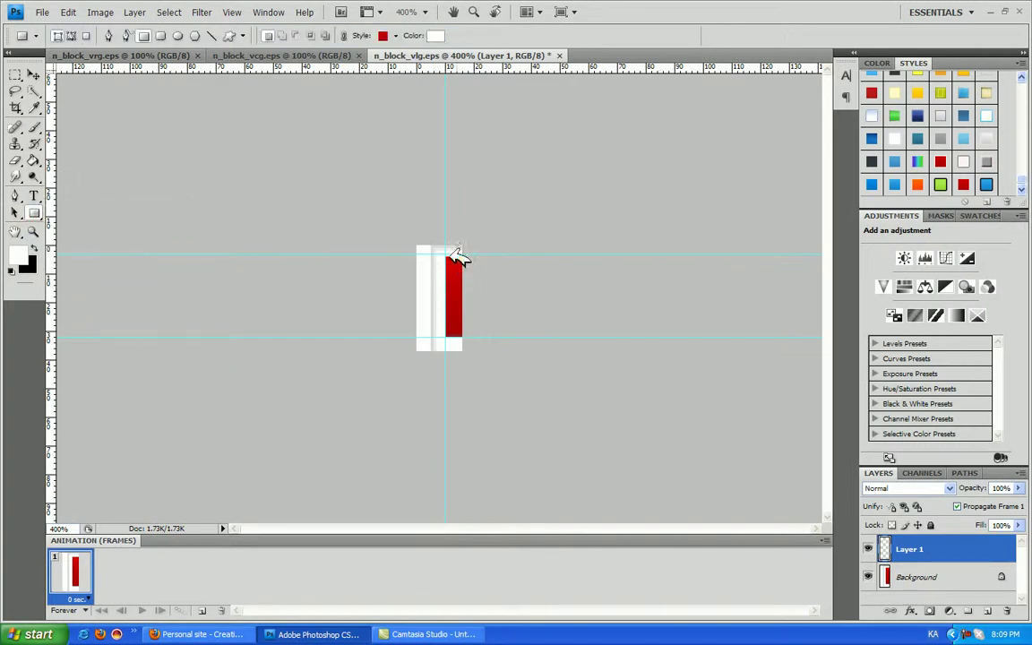
pyautogui.click(29, 71)
pyautogui.click(473, 257)
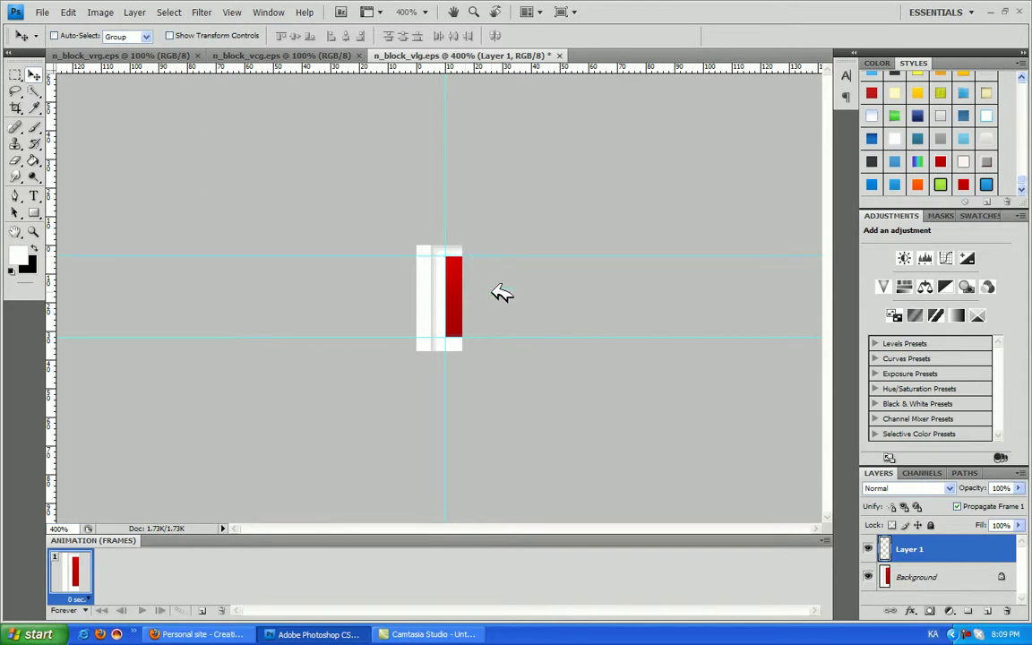
# Draw a rectangle shape over the red bar inside the guides and apply the blue gradient preset style to it.
pyautogui.click(33, 212)
pyautogui.click(168, 210)
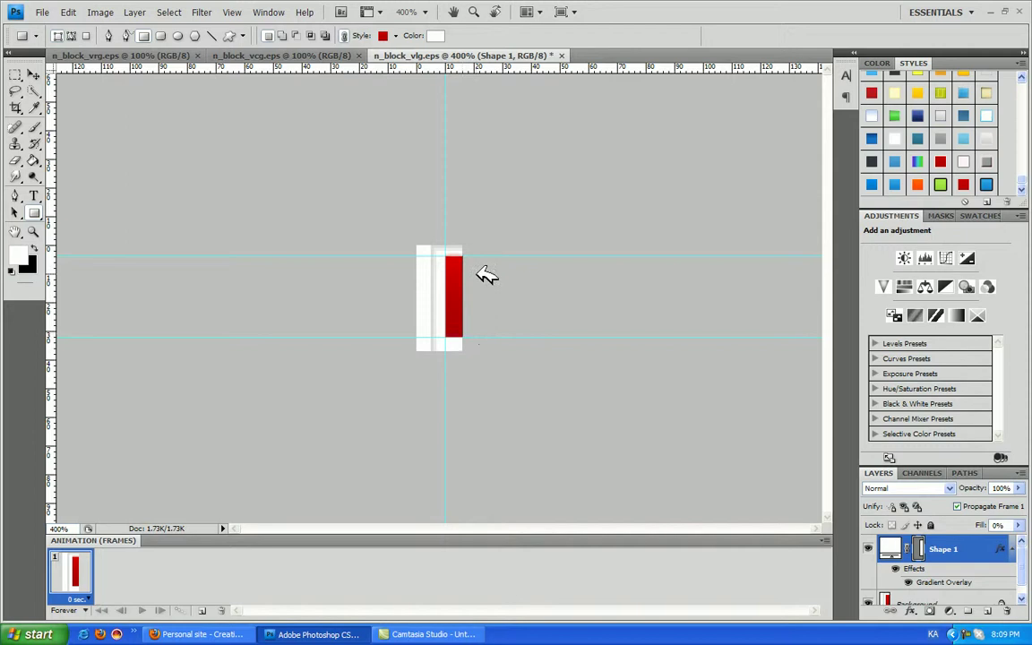
pyautogui.hotkey('ctrl', 't')
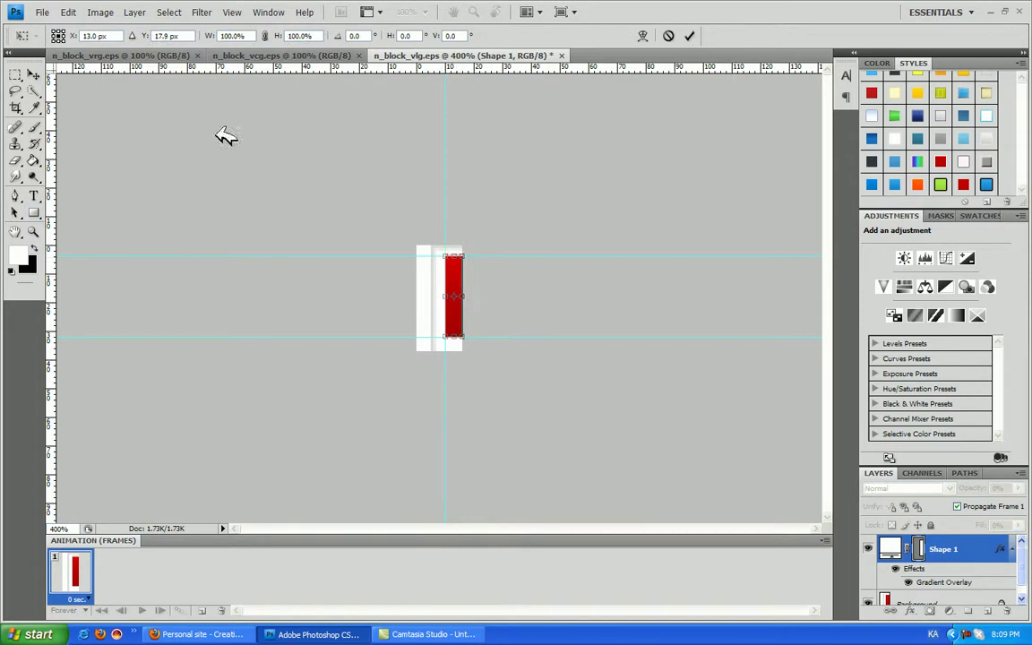
pyautogui.click(694, 35)
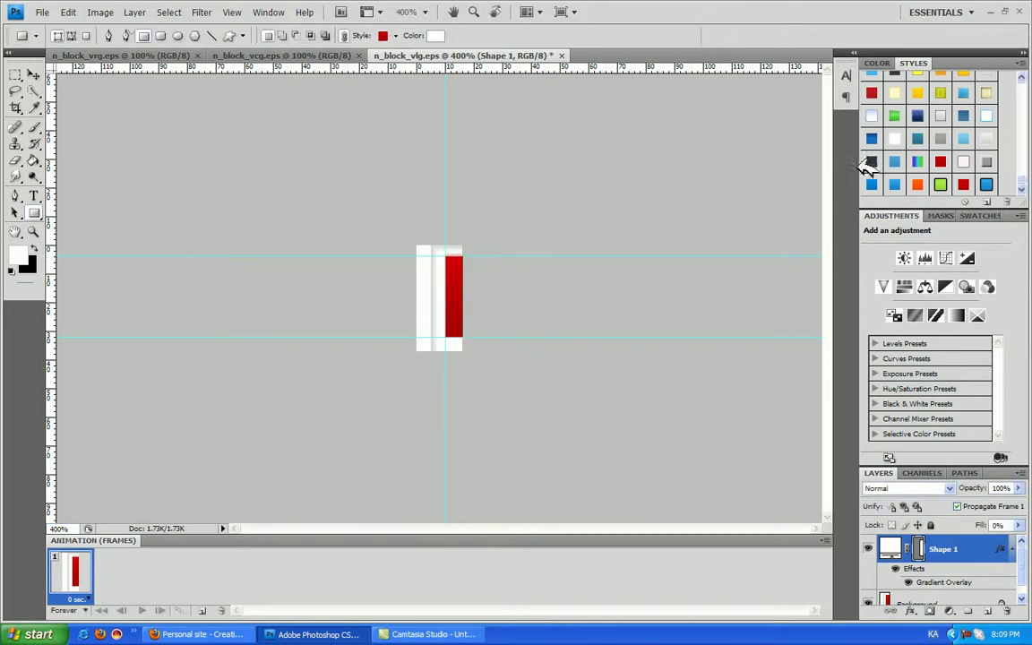
pyautogui.click(880, 181)
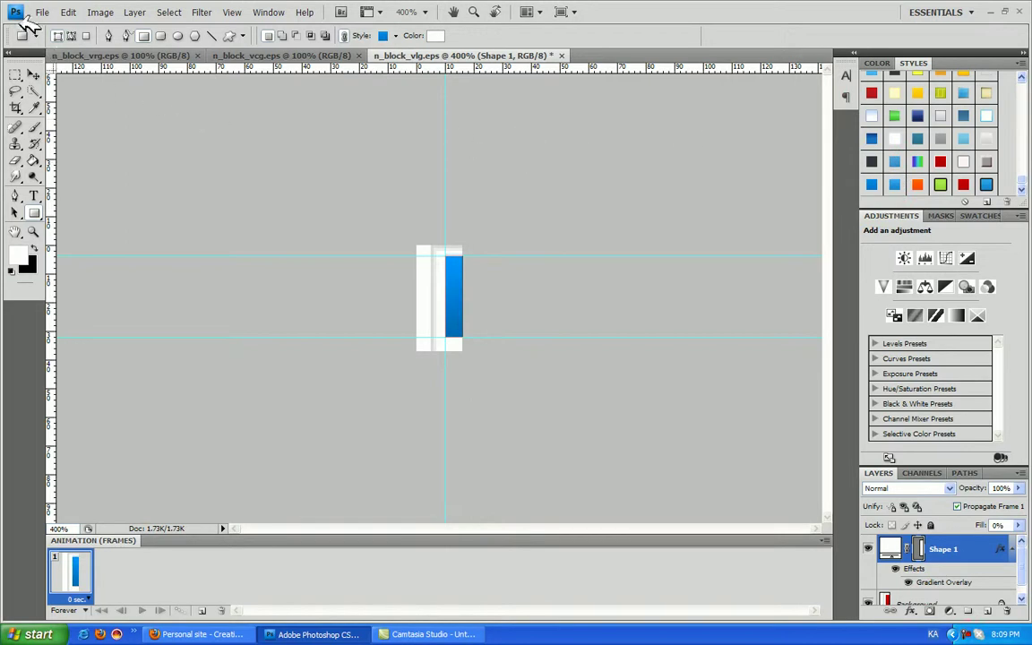
# Save a CompuServe GIF copy as n_block_vlg.gif in main's images folder, replacing the existing file, and close n_block_vlg.eps without saving.
pyautogui.click(46, 12)
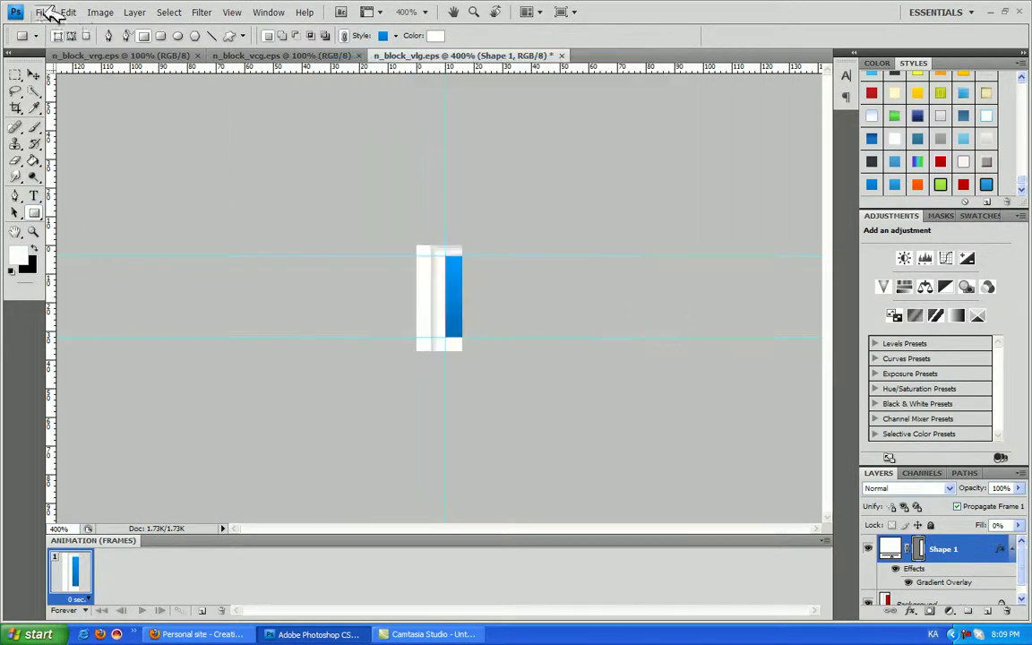
pyautogui.click(43, 12)
pyautogui.click(127, 187)
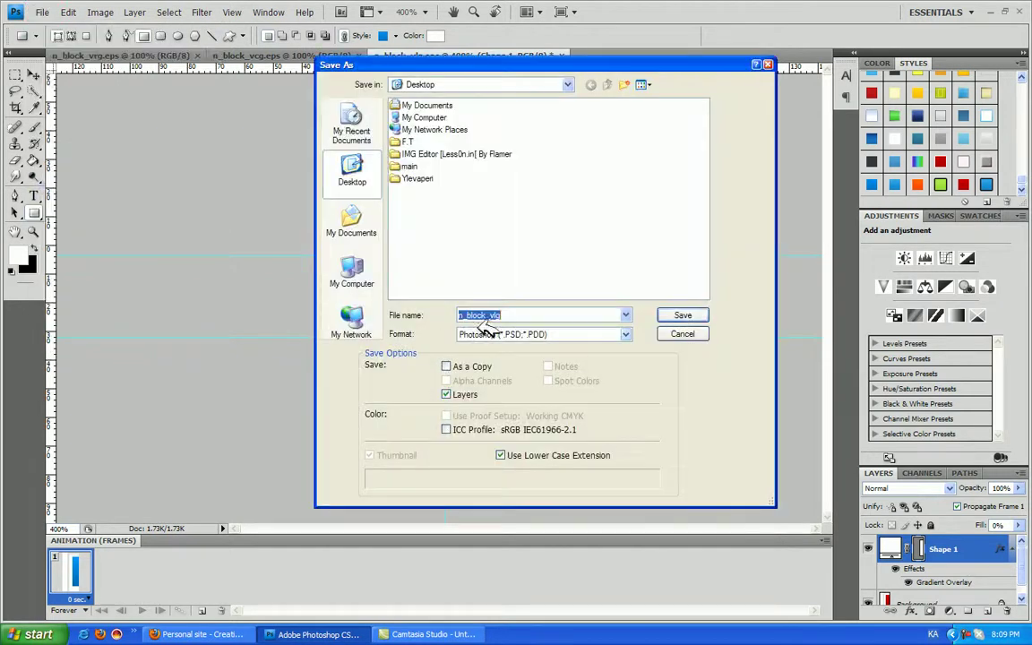
pyautogui.doubleClick(410, 166)
pyautogui.doubleClick(410, 107)
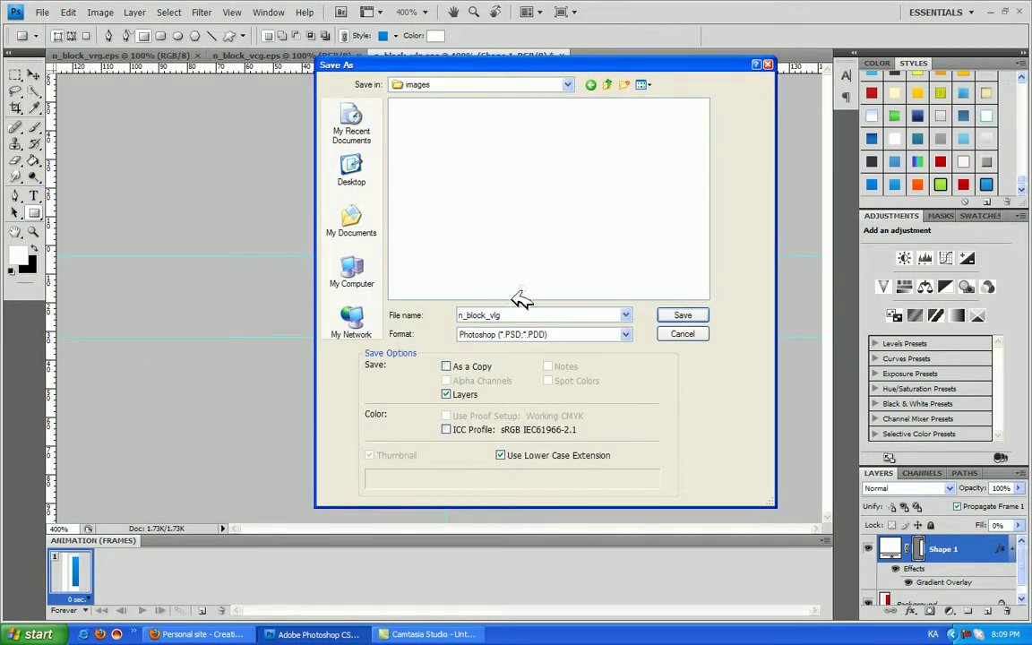
pyautogui.click(527, 332)
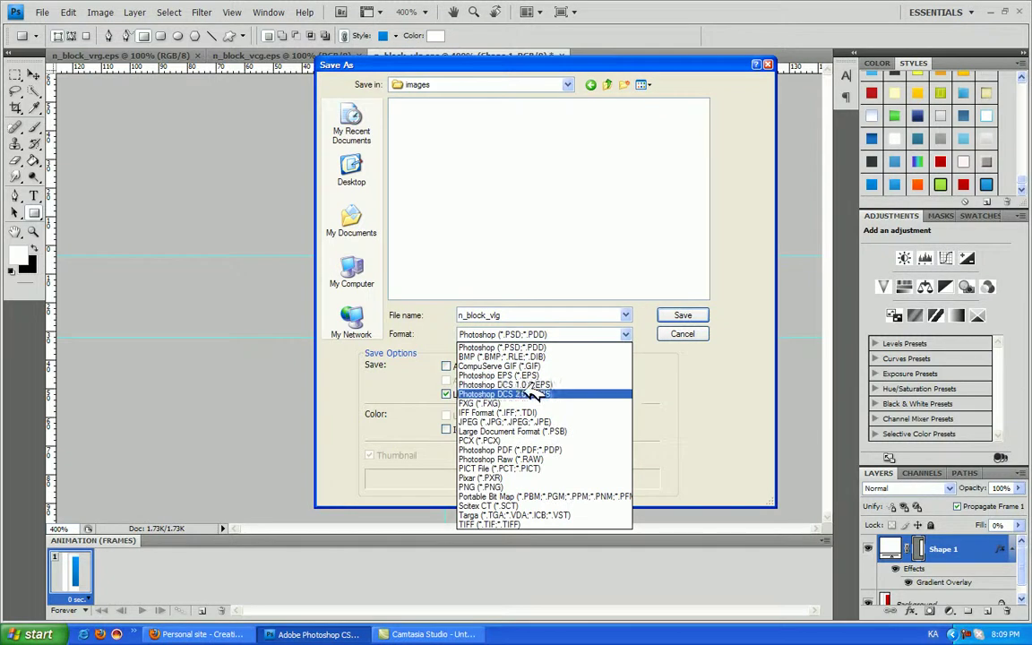
pyautogui.click(531, 367)
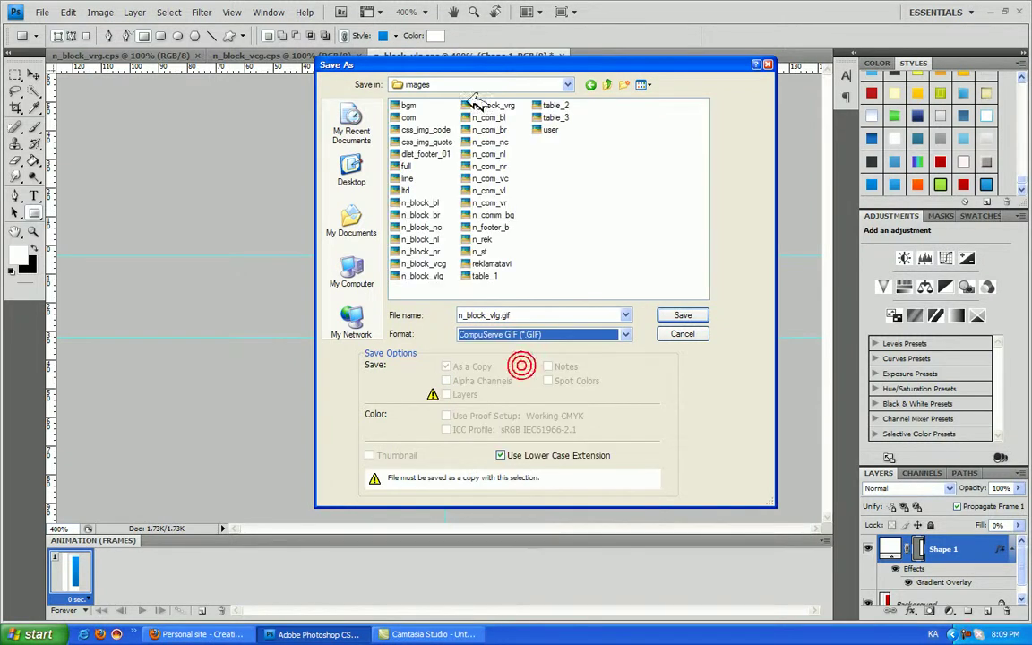
pyautogui.click(682, 315)
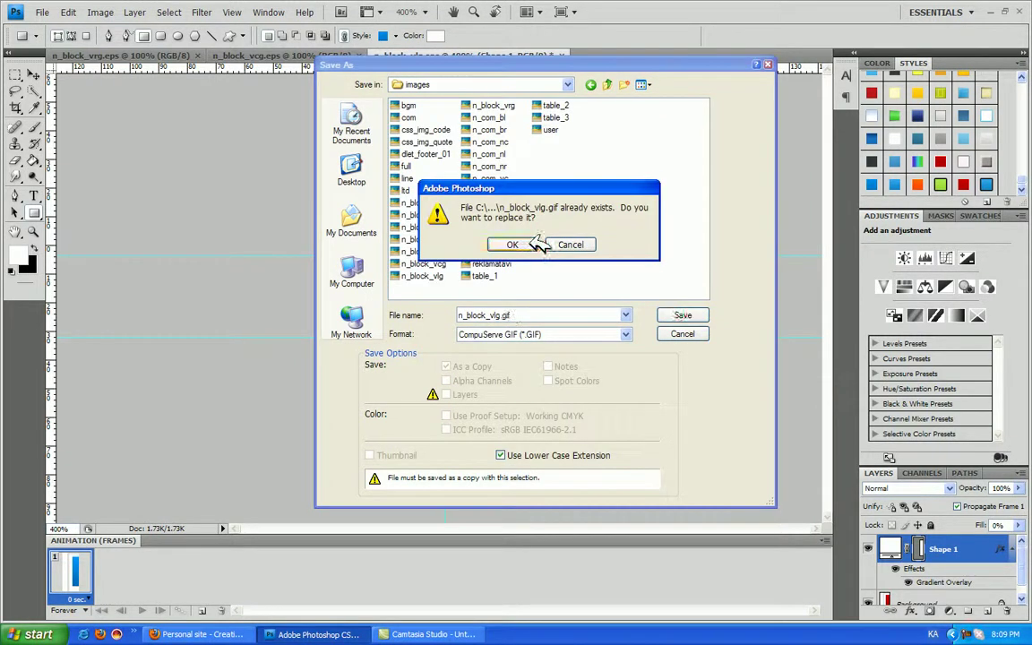
pyautogui.click(522, 241)
pyautogui.click(501, 242)
pyautogui.click(603, 172)
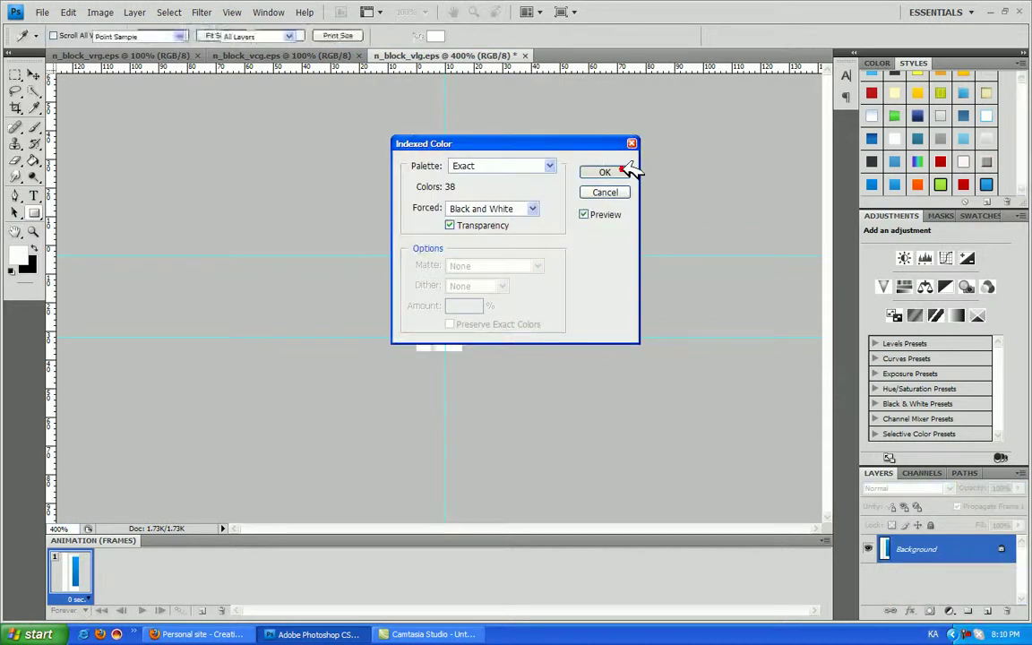
pyautogui.click(571, 306)
pyautogui.click(561, 55)
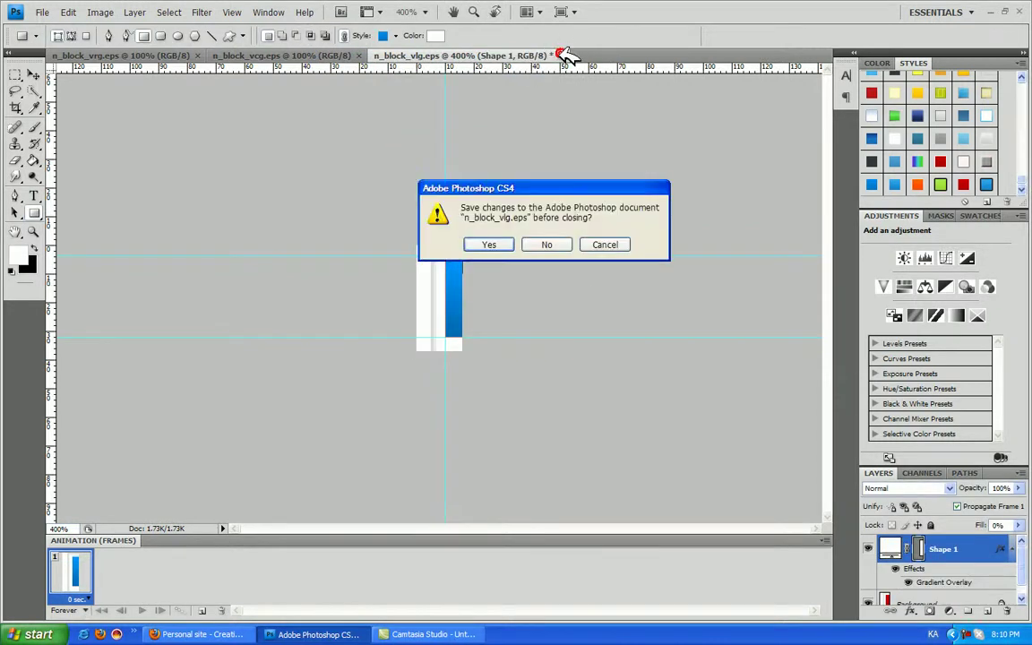
pyautogui.click(557, 245)
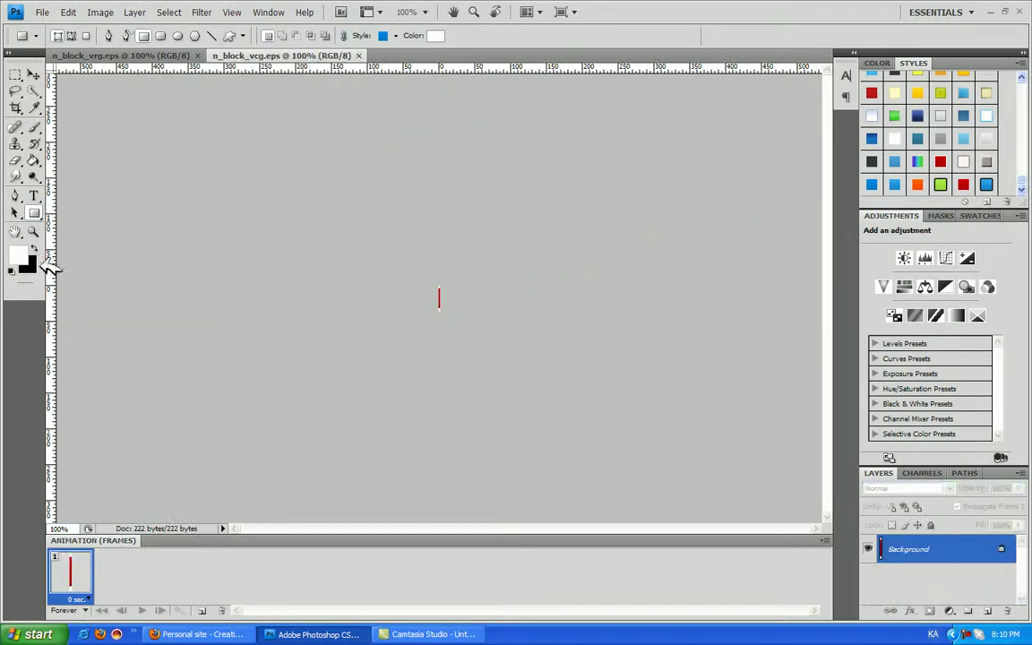
# In n_block_vcg.eps, place horizontal guides at the red bar's top and bottom edges and a vertical guide to the left of the bar.
pyautogui.click(33, 231)
pyautogui.click(439, 303)
pyautogui.click(442, 298)
pyautogui.click(442, 297)
pyautogui.click(442, 297)
pyautogui.click(33, 75)
pyautogui.moveTo(189, 59); pyautogui.dragTo(195, 63)
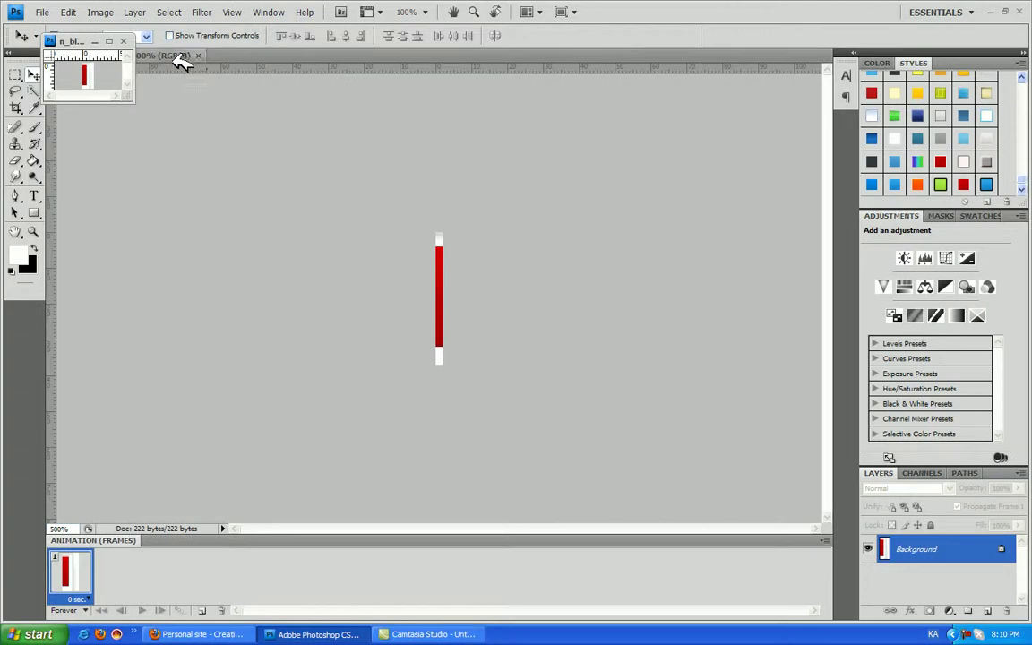
pyautogui.click(169, 57)
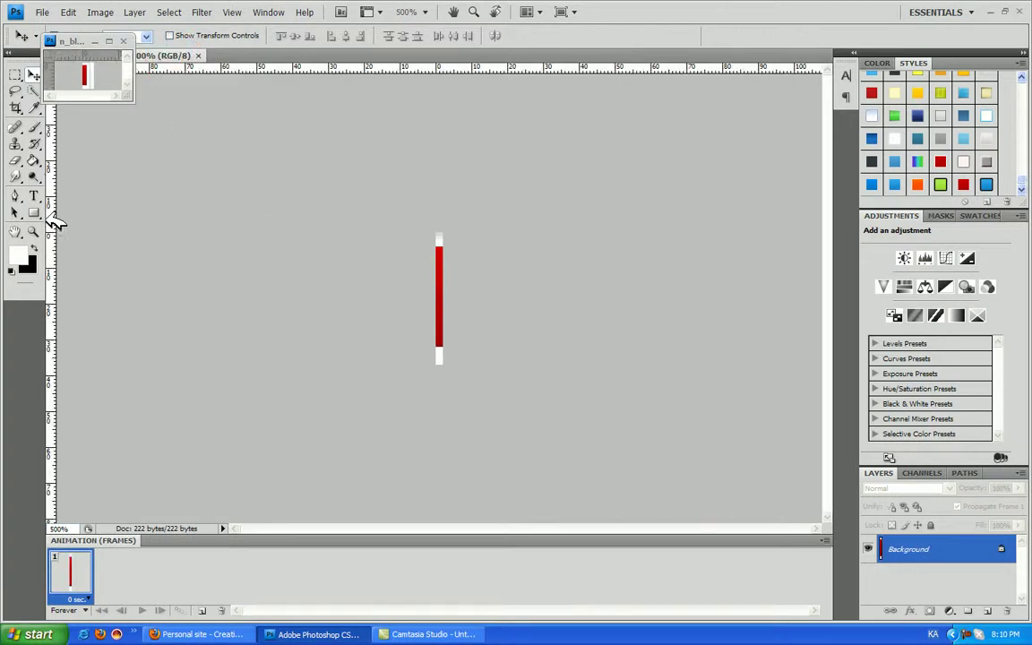
pyautogui.moveTo(253, 69); pyautogui.dragTo(322, 244)
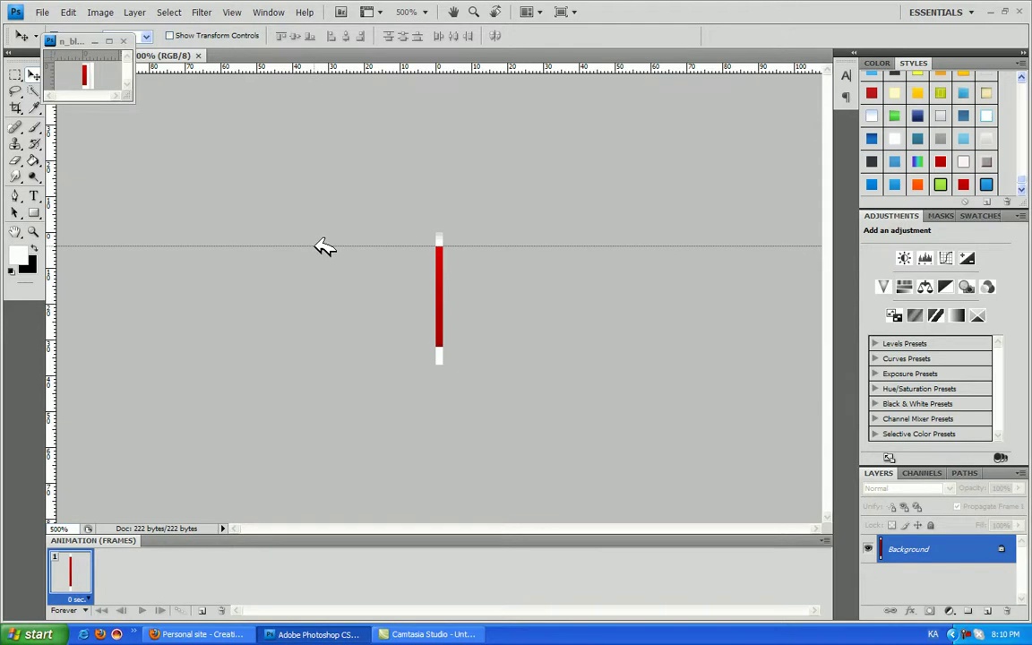
pyautogui.moveTo(315, 243); pyautogui.dragTo(315, 243)
pyautogui.moveTo(51, 368); pyautogui.dragTo(76, 371)
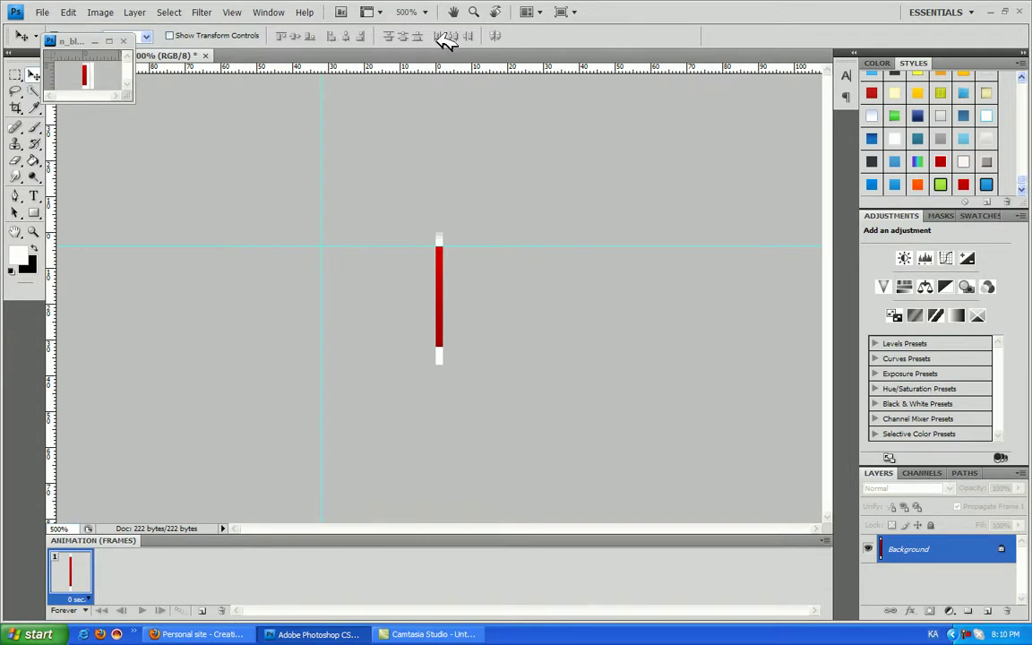
pyautogui.moveTo(438, 64); pyautogui.dragTo(438, 345)
# Cover the red bar of n_block_vcg.eps with a blue gradient rectangle shape between the two horizontal guides.
pyautogui.click(36, 213)
pyautogui.click(124, 209)
pyautogui.moveTo(442, 272); pyautogui.dragTo(444, 345)
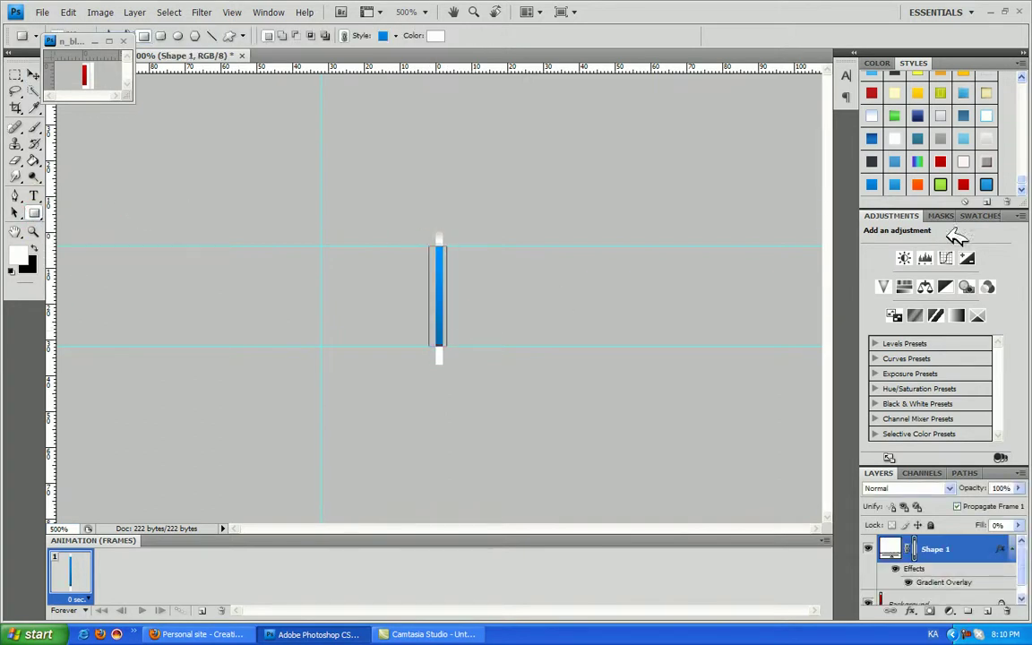
# Save a CompuServe GIF copy as n_block_vcg.gif in main's images folder, replacing the existing file, and close n_block_vcg.eps without saving.
pyautogui.click(42, 12)
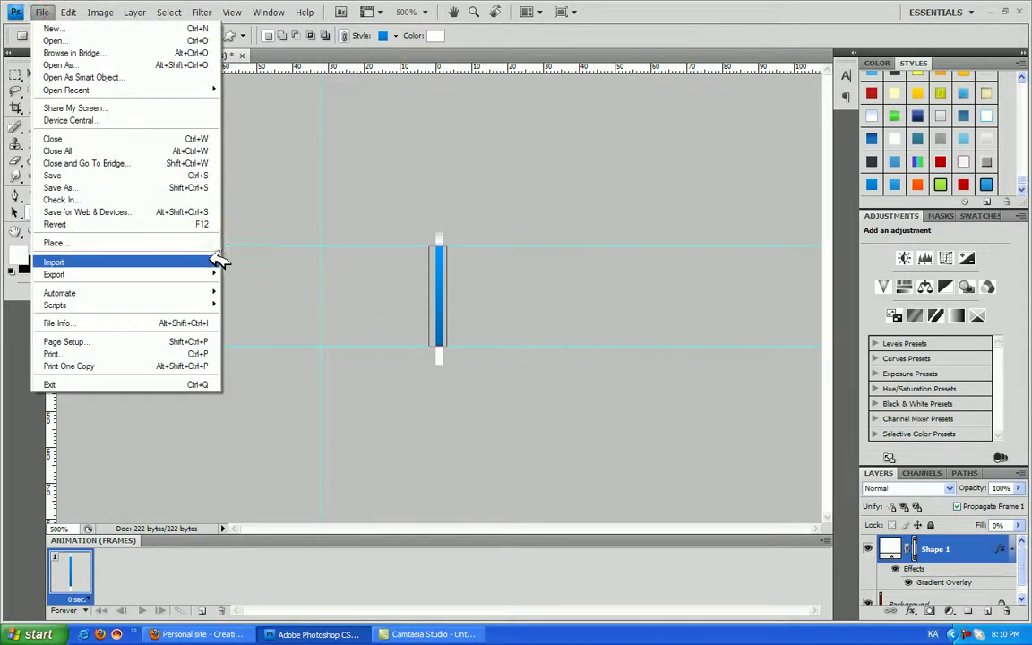
pyautogui.click(191, 189)
pyautogui.click(492, 333)
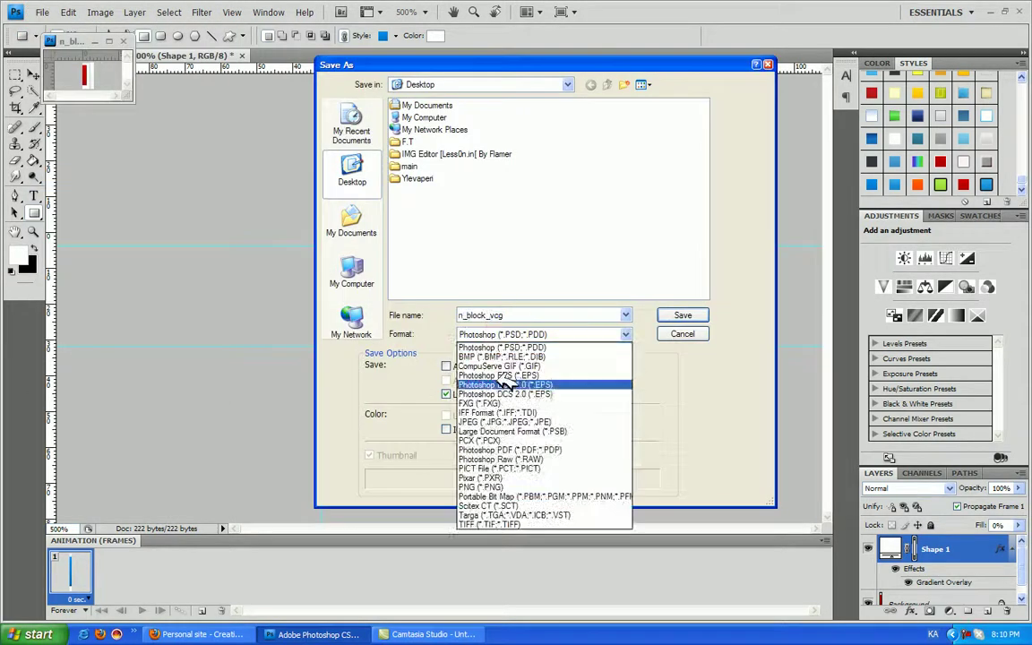
pyautogui.click(507, 366)
pyautogui.doubleClick(410, 166)
pyautogui.doubleClick(415, 117)
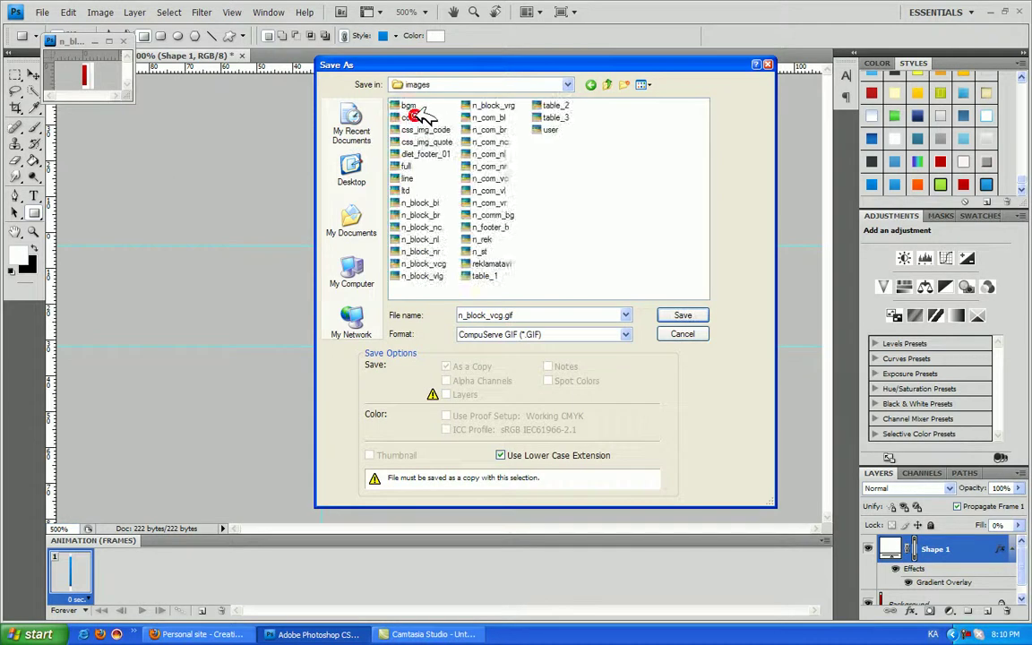
pyautogui.click(682, 315)
pyautogui.click(509, 239)
pyautogui.click(502, 242)
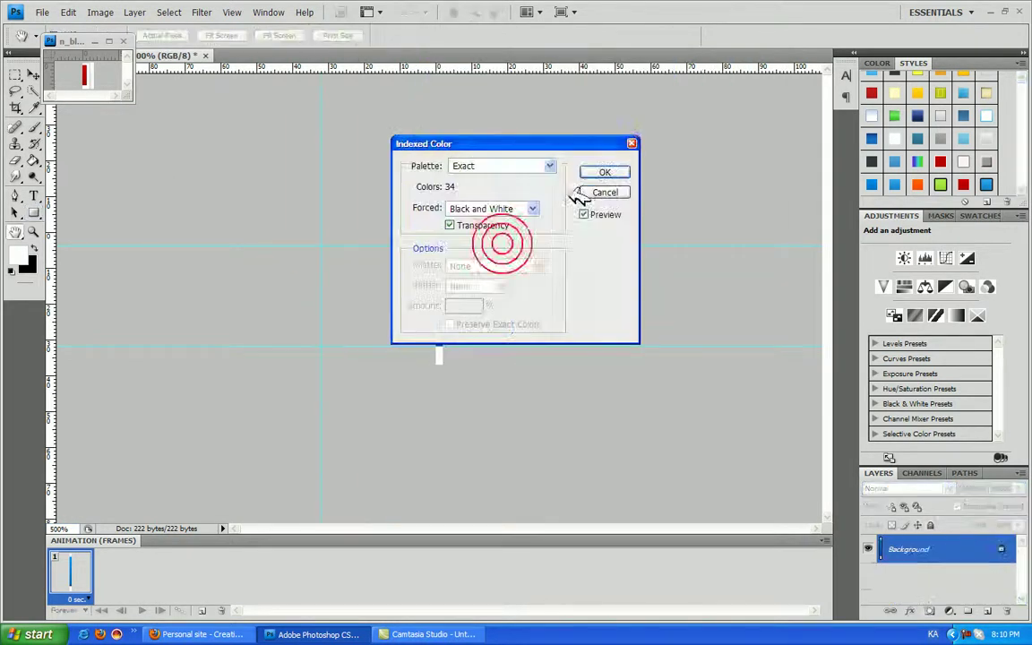
pyautogui.click(618, 170)
pyautogui.click(569, 304)
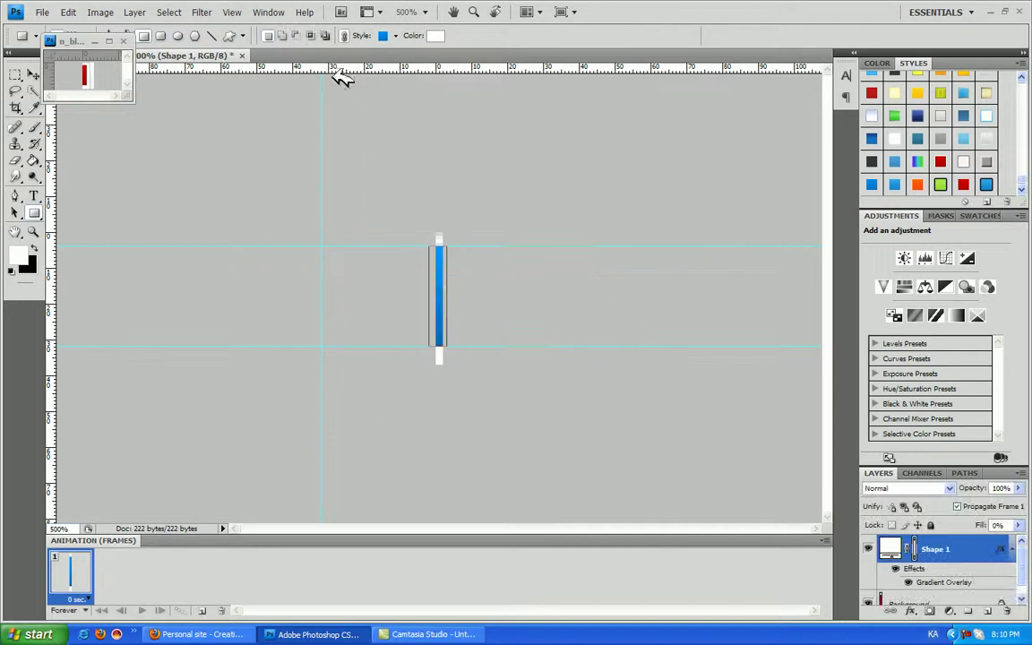
pyautogui.click(240, 56)
pyautogui.click(555, 245)
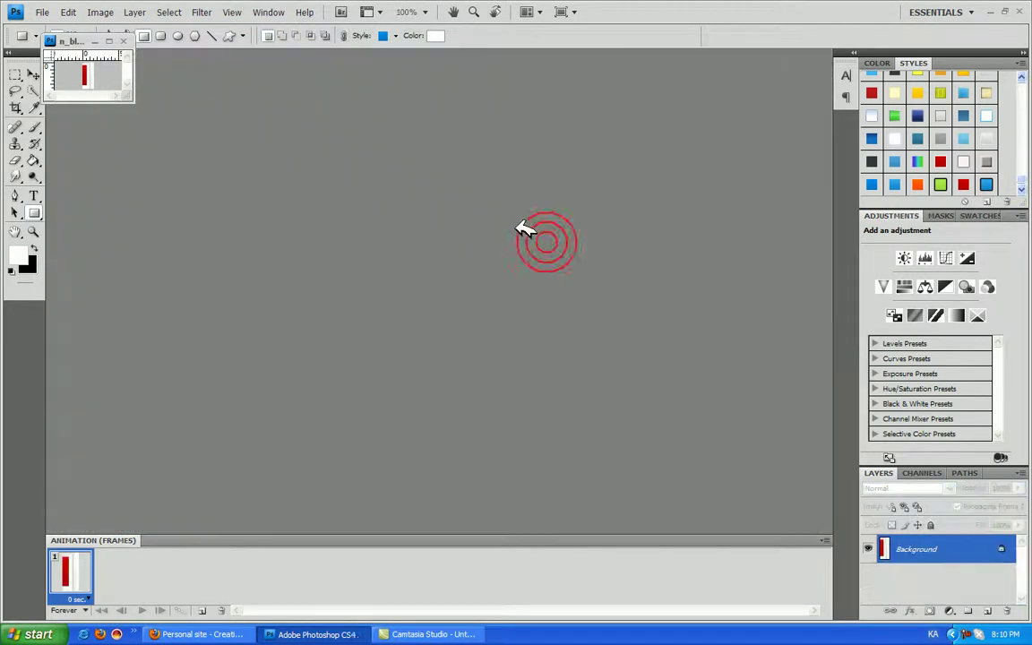
# Enlarge the n_block_vrg.eps window and frame its red bar with a vertical guide at the right edge and horizontal guides at top and bottom.
pyautogui.moveTo(90, 40); pyautogui.dragTo(349, 173)
pyautogui.click(27, 232)
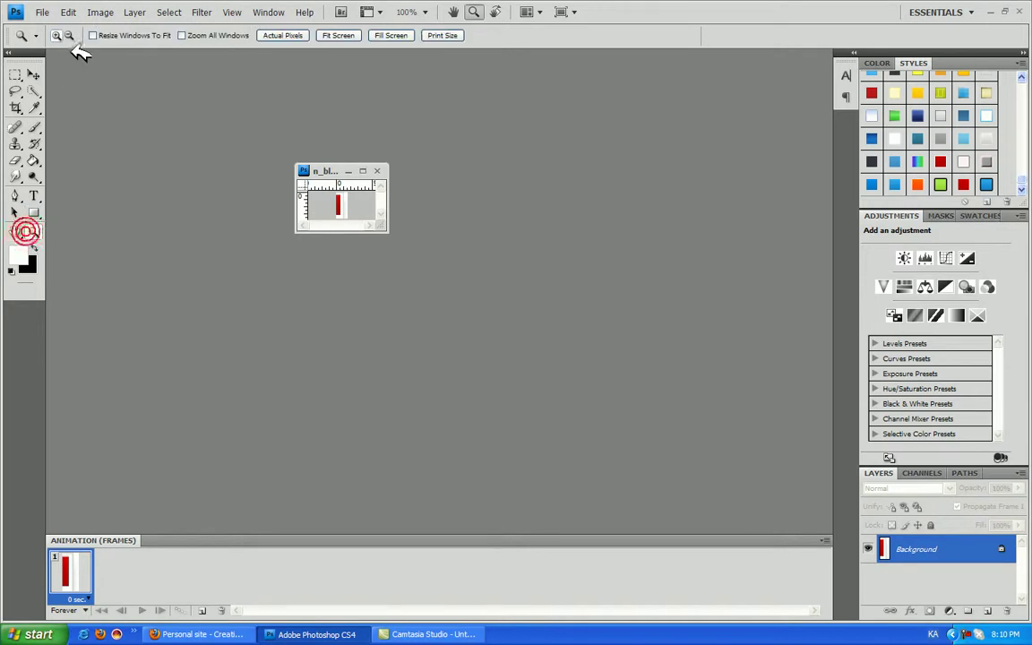
pyautogui.click(312, 191)
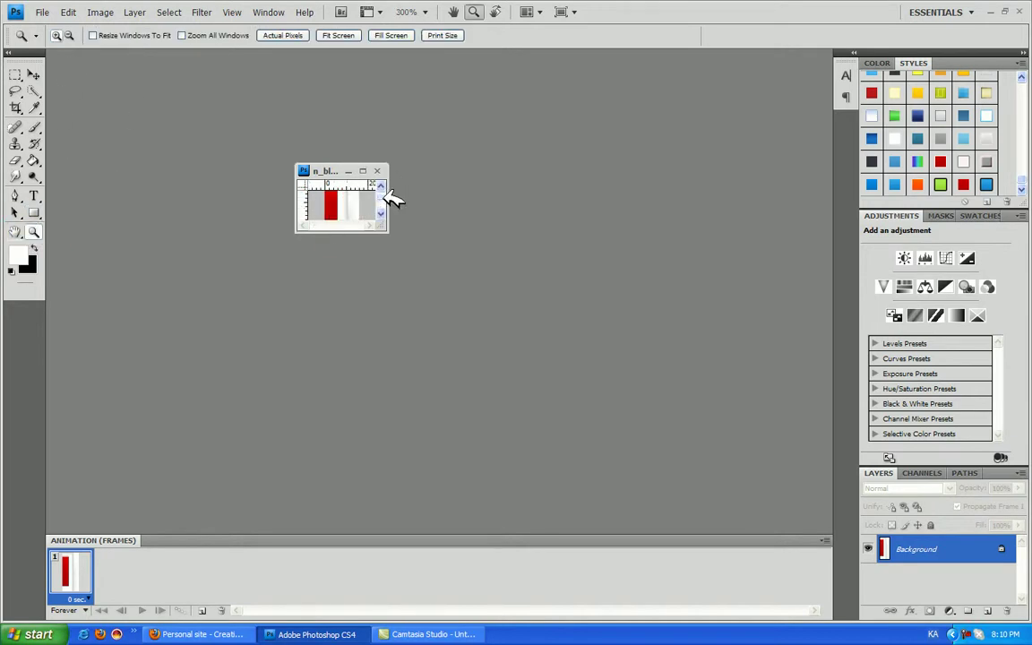
pyautogui.click(362, 170)
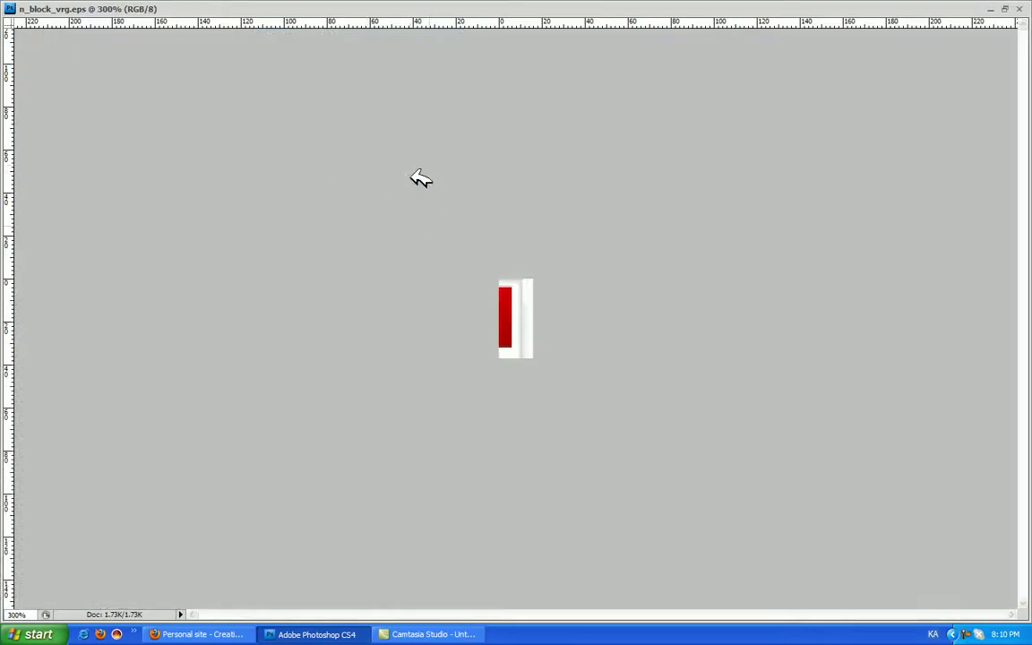
pyautogui.click(1003, 10)
pyautogui.moveTo(390, 232); pyautogui.dragTo(549, 370)
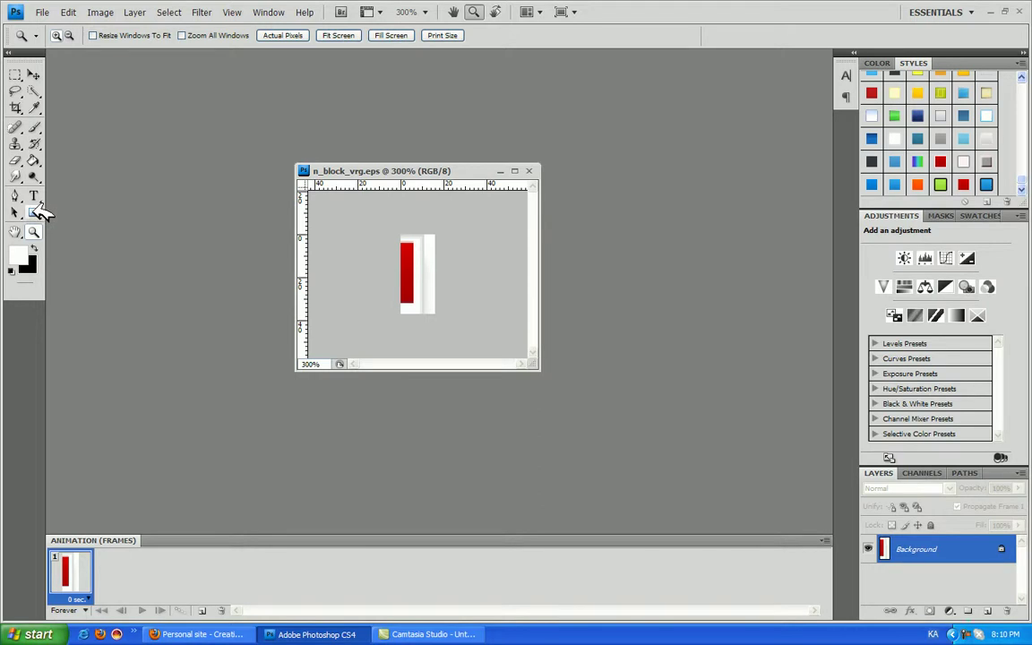
pyautogui.click(33, 74)
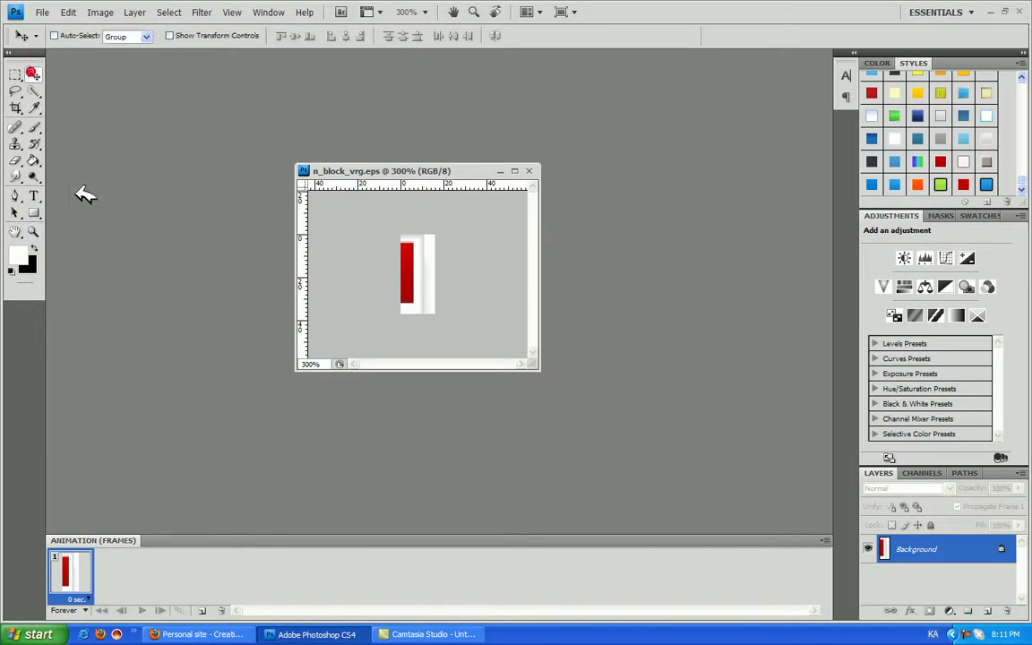
pyautogui.moveTo(302, 237); pyautogui.dragTo(404, 264)
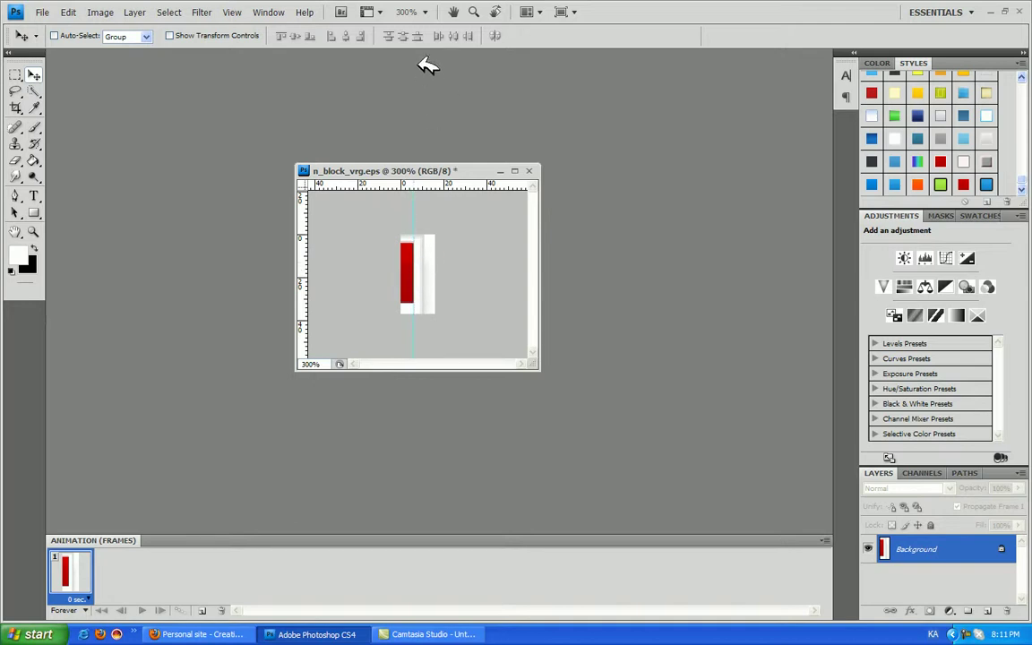
pyautogui.moveTo(410, 188); pyautogui.dragTo(414, 242)
pyautogui.moveTo(441, 193); pyautogui.dragTo(433, 299)
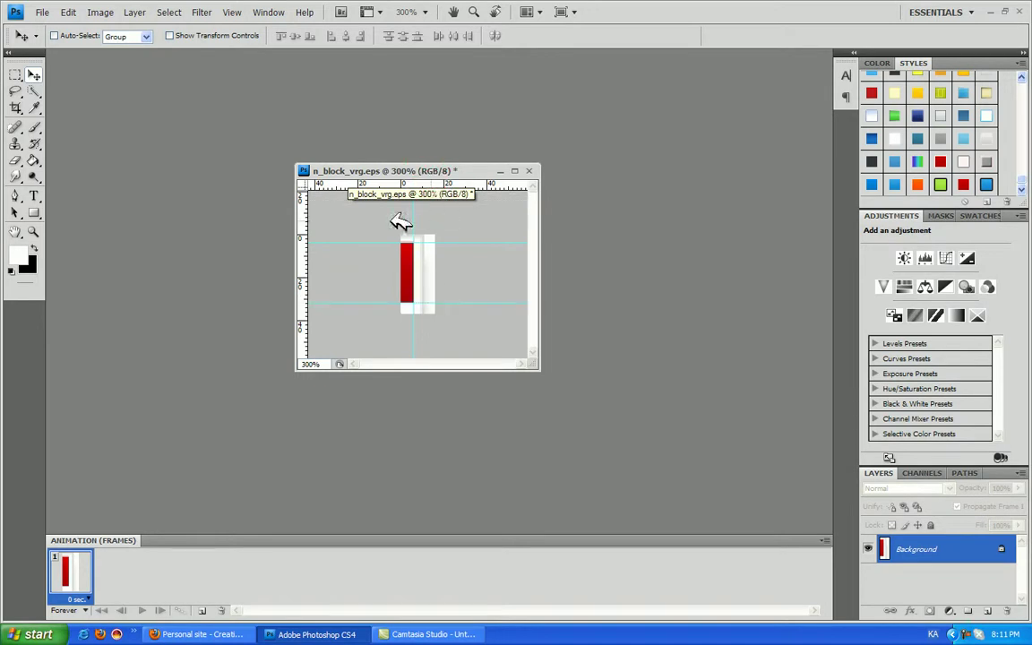
# Cover the red bar of n_block_vrg.eps with a blue gradient rectangle shape that ends at the vertical guide.
pyautogui.click(34, 212)
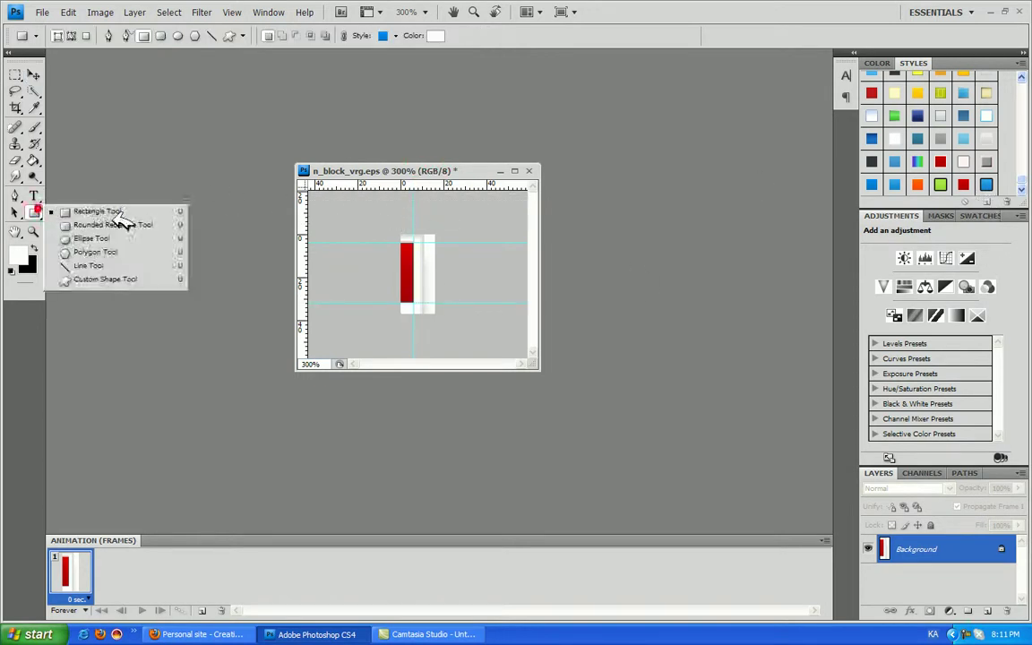
pyautogui.click(175, 199)
pyautogui.moveTo(391, 242); pyautogui.dragTo(412, 302)
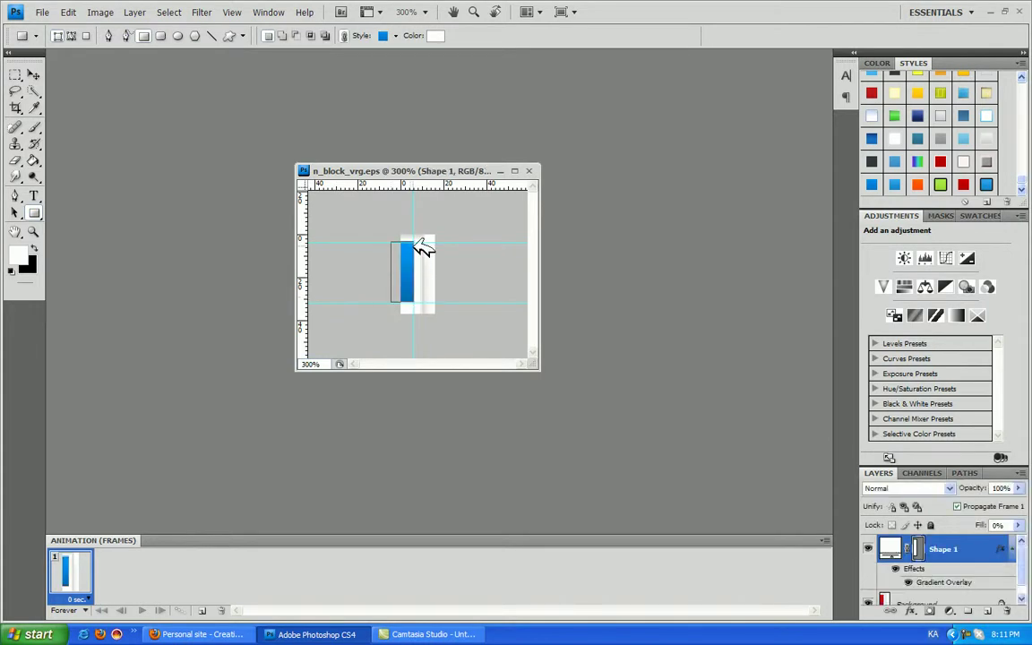
# Try to adjust the top edge of the blue rectangle with Free Transform, and add an empty layer above the shape.
pyautogui.hotkey('ctrl', 't')
pyautogui.moveTo(404, 240); pyautogui.dragTo(405, 251)
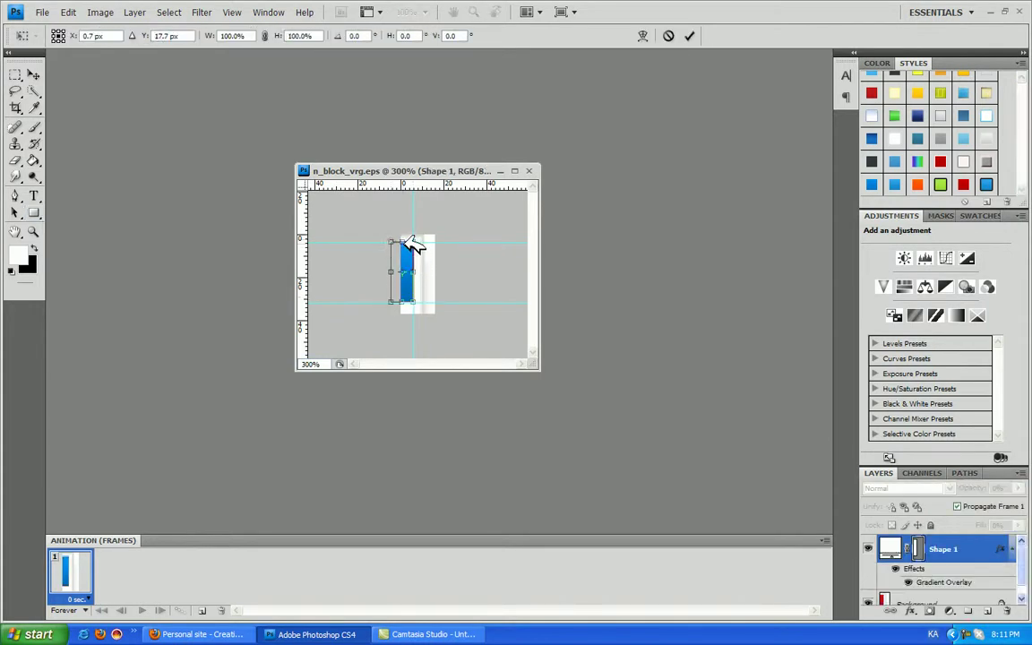
pyautogui.click(33, 75)
pyautogui.click(483, 242)
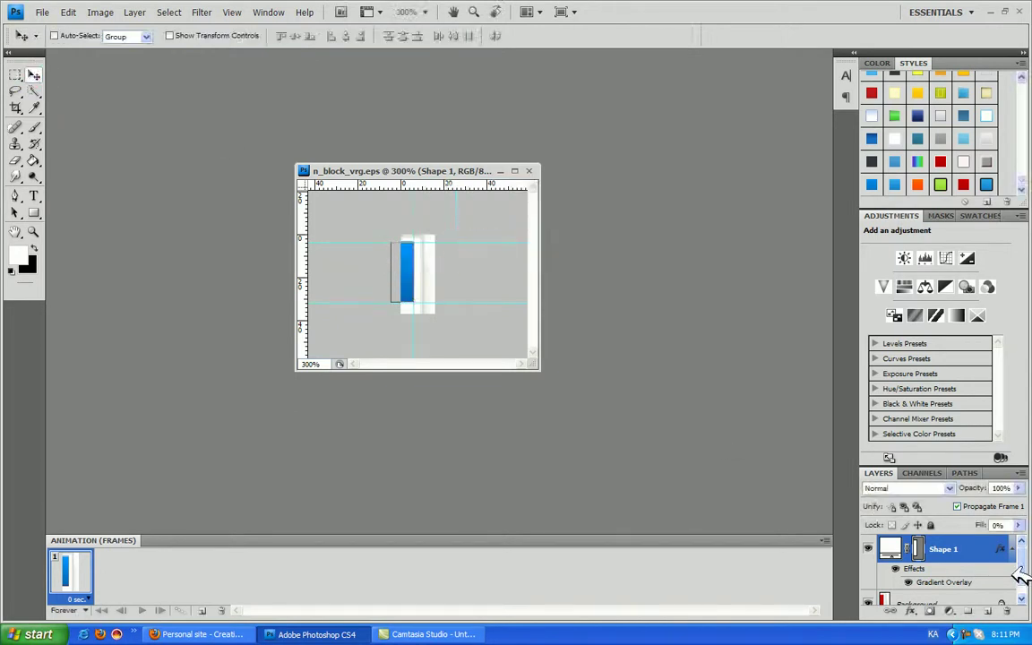
pyautogui.click(992, 608)
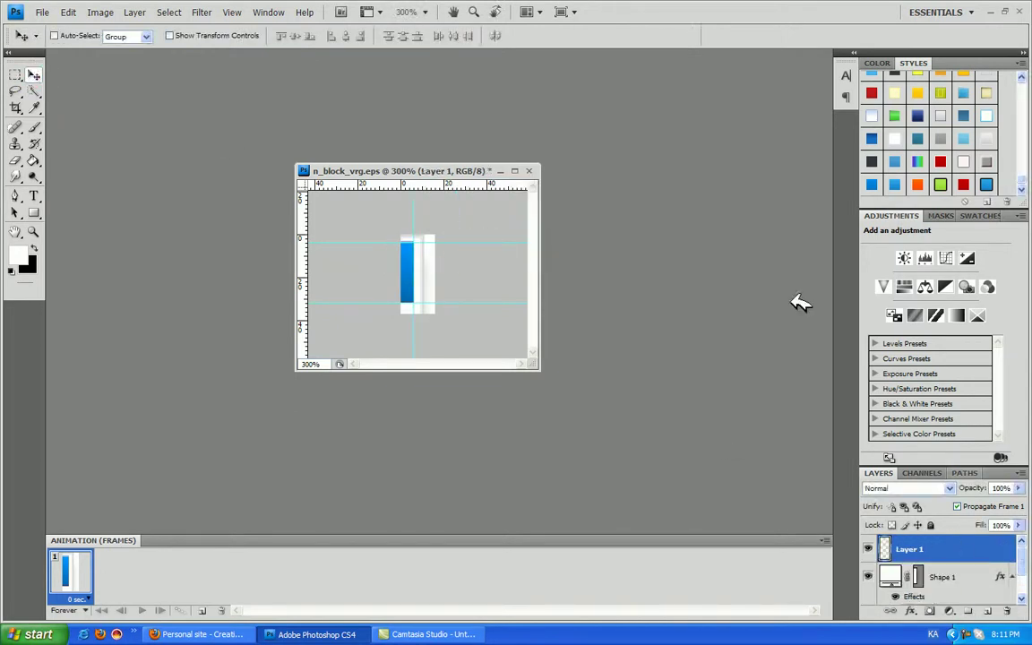
# Save a CompuServe GIF copy as n_block_vrg.gif in main's images folder, replacing the existing file, and close n_block_vrg.eps without saving.
pyautogui.click(42, 12)
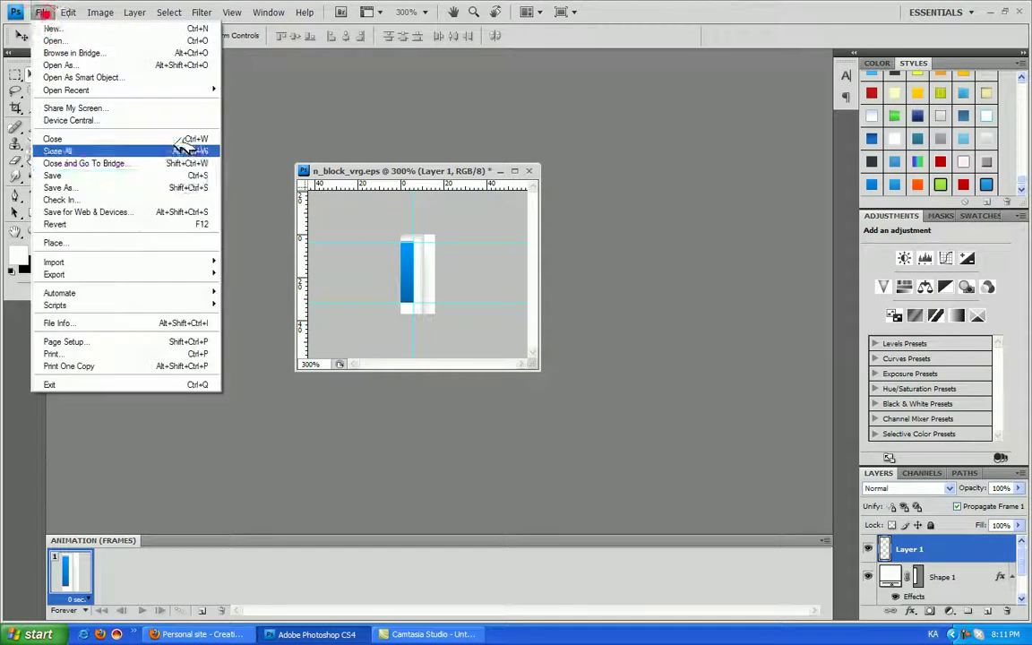
pyautogui.click(143, 186)
pyautogui.click(532, 337)
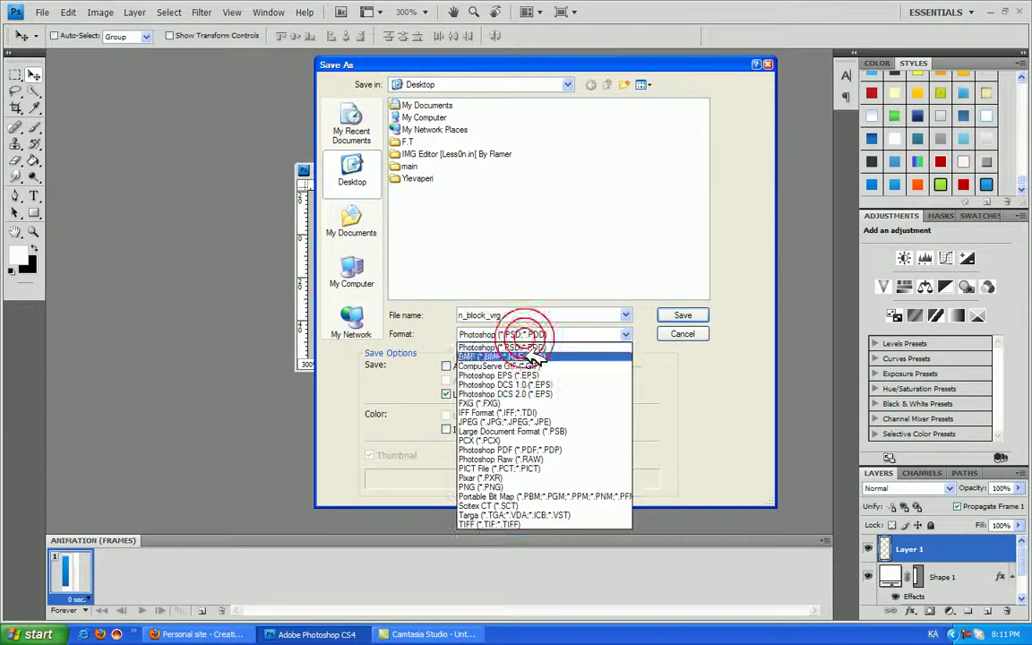
pyautogui.click(513, 366)
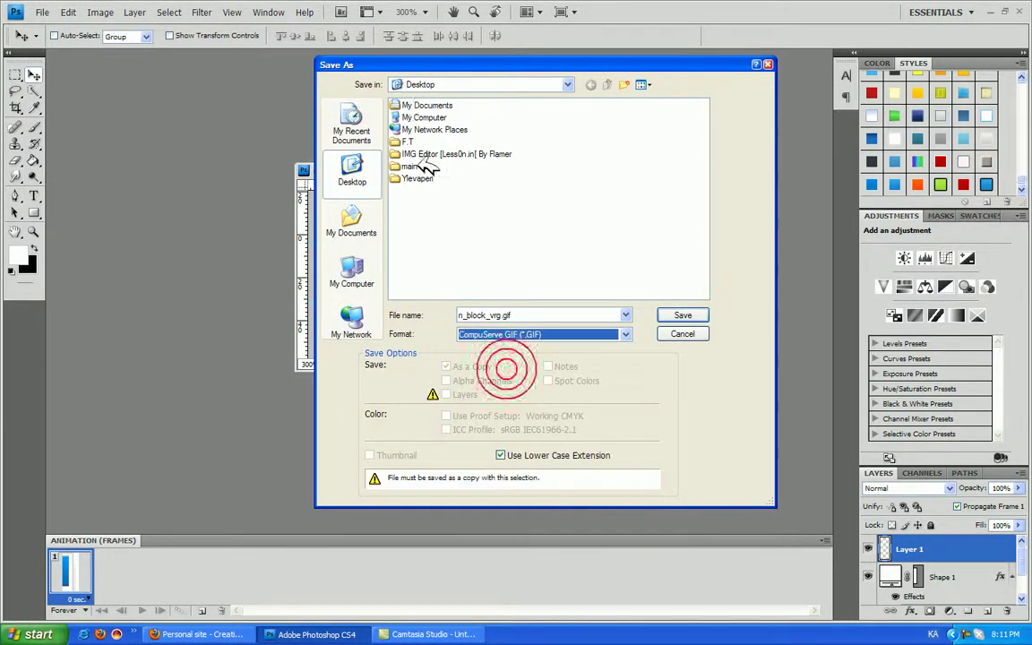
pyautogui.doubleClick(407, 166)
pyautogui.doubleClick(410, 111)
pyautogui.click(682, 314)
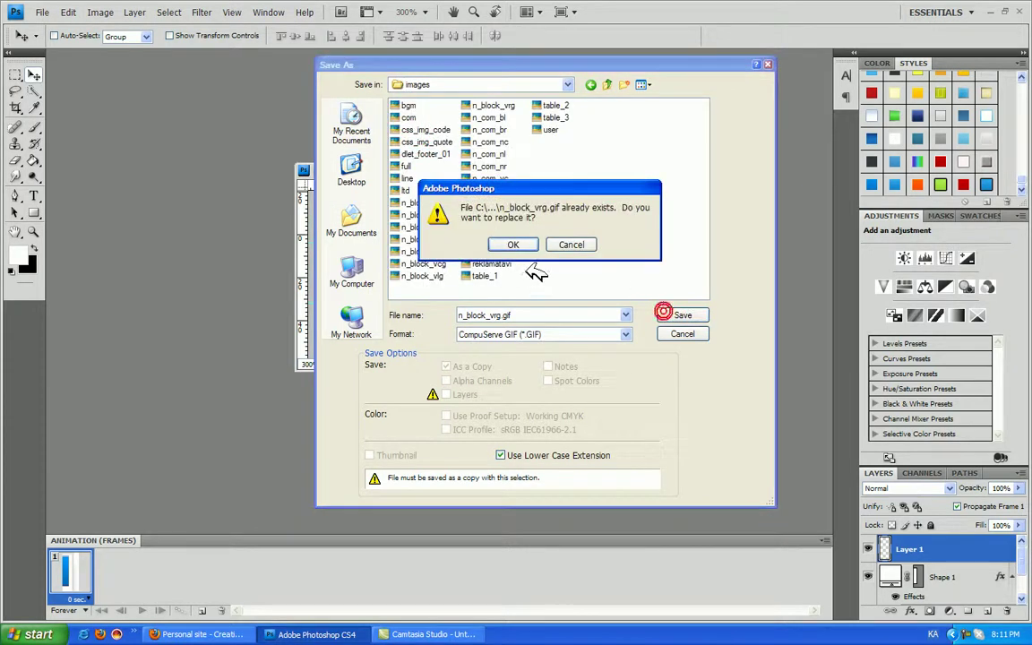
pyautogui.click(532, 245)
pyautogui.click(549, 244)
pyautogui.click(593, 173)
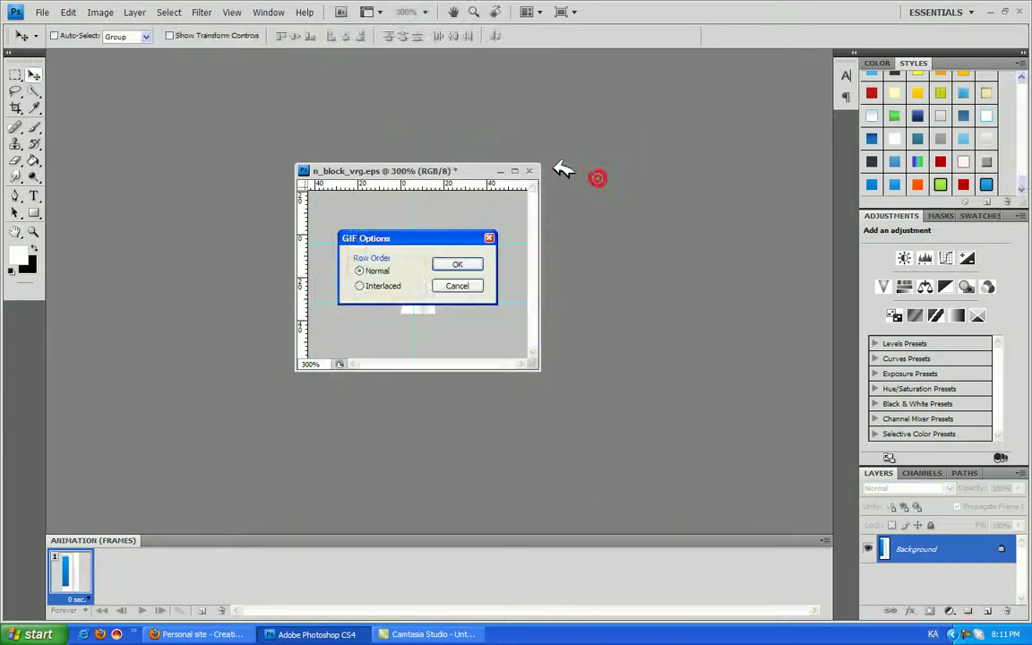
pyautogui.click(470, 260)
pyautogui.click(532, 171)
pyautogui.click(546, 244)
# Switch to Firefox and open the images folder in the uCoz control panel's File Manager, at its upload form.
pyautogui.click(309, 634)
pyautogui.click(227, 635)
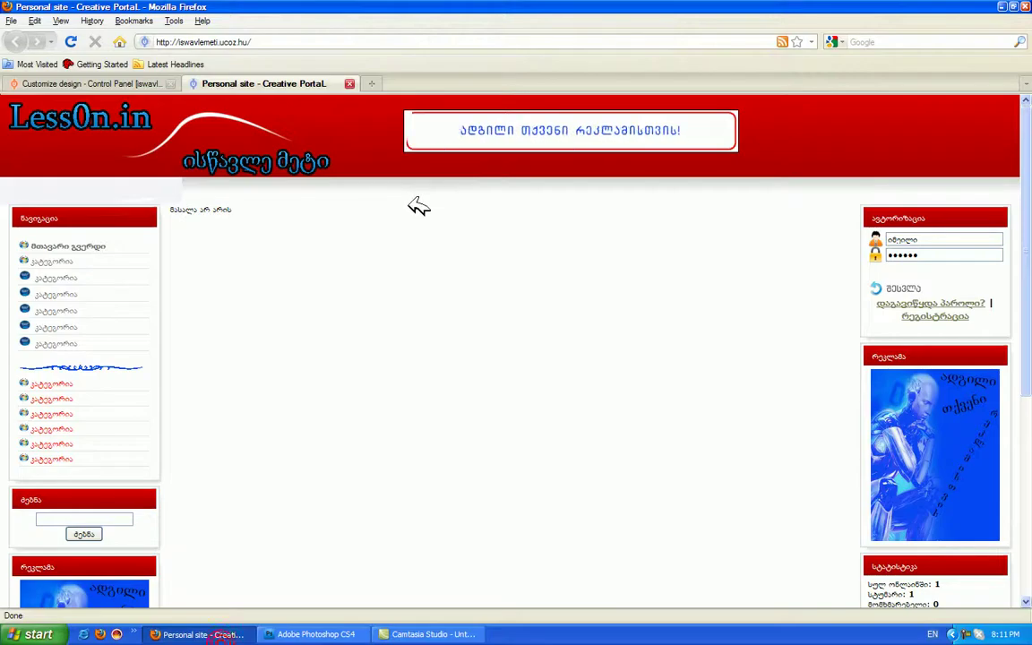
pyautogui.click(101, 85)
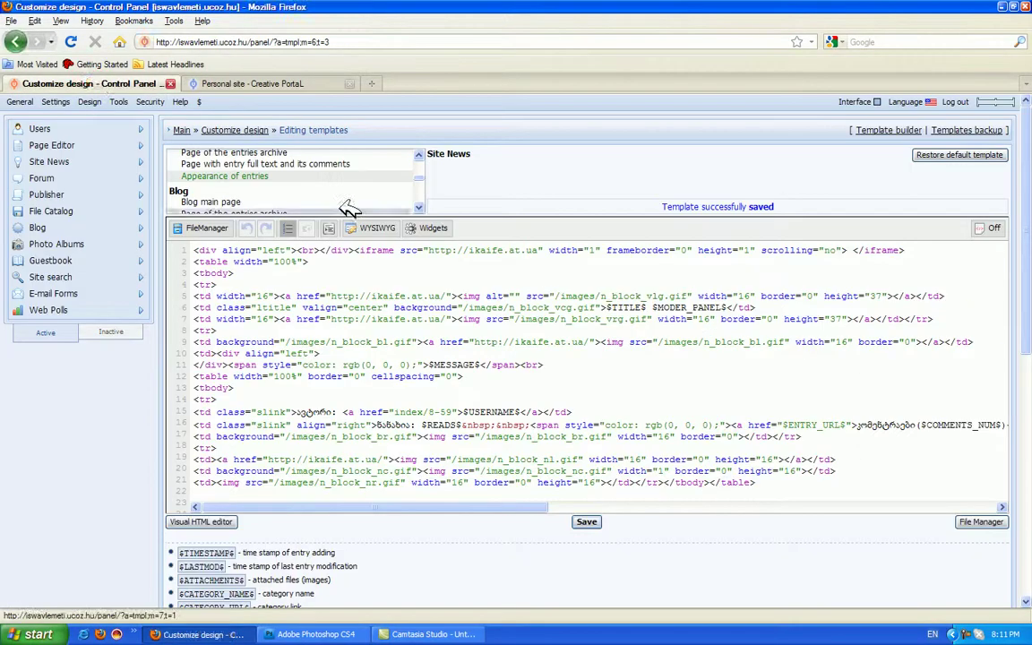
pyautogui.click(178, 130)
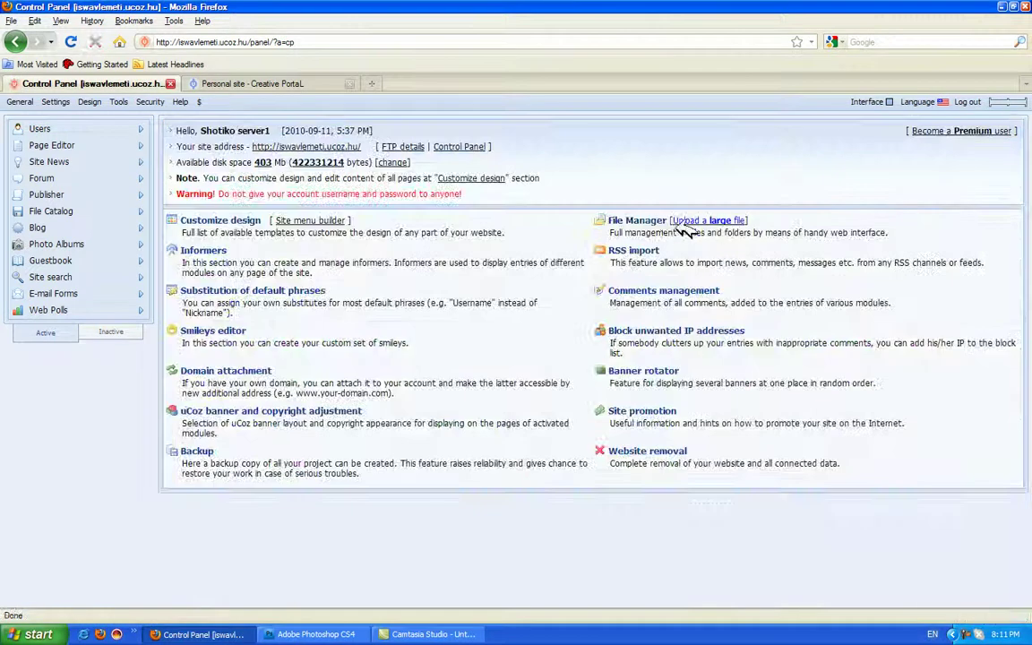
pyautogui.click(652, 222)
pyautogui.click(198, 259)
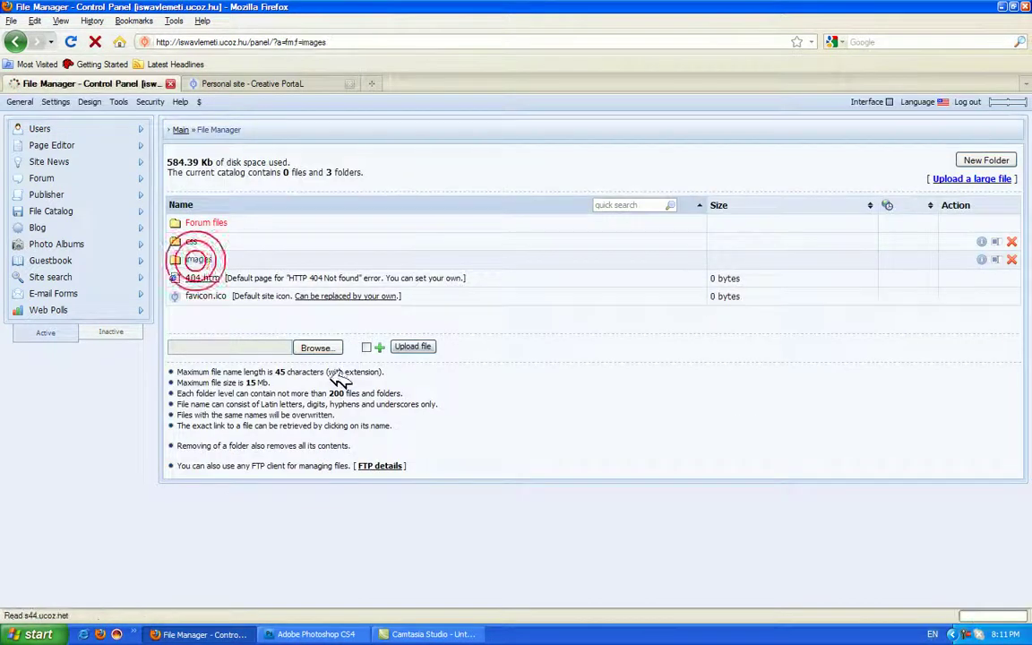
pyautogui.scroll(-6, 323, 473)
pyautogui.scroll(-5, 321, 472)
pyautogui.click(315, 467)
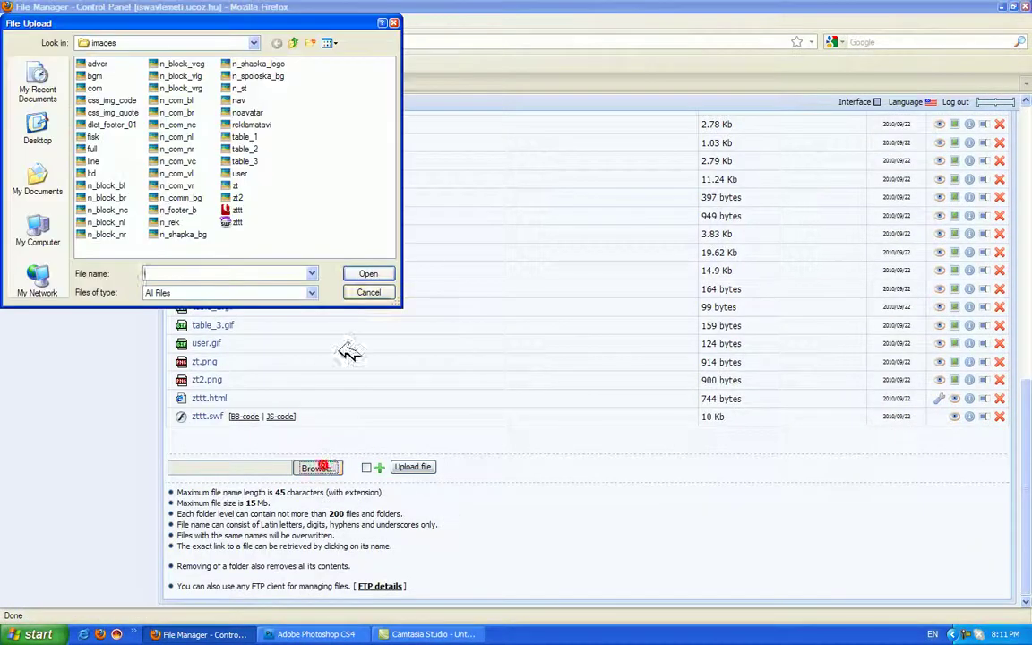
pyautogui.click(133, 135)
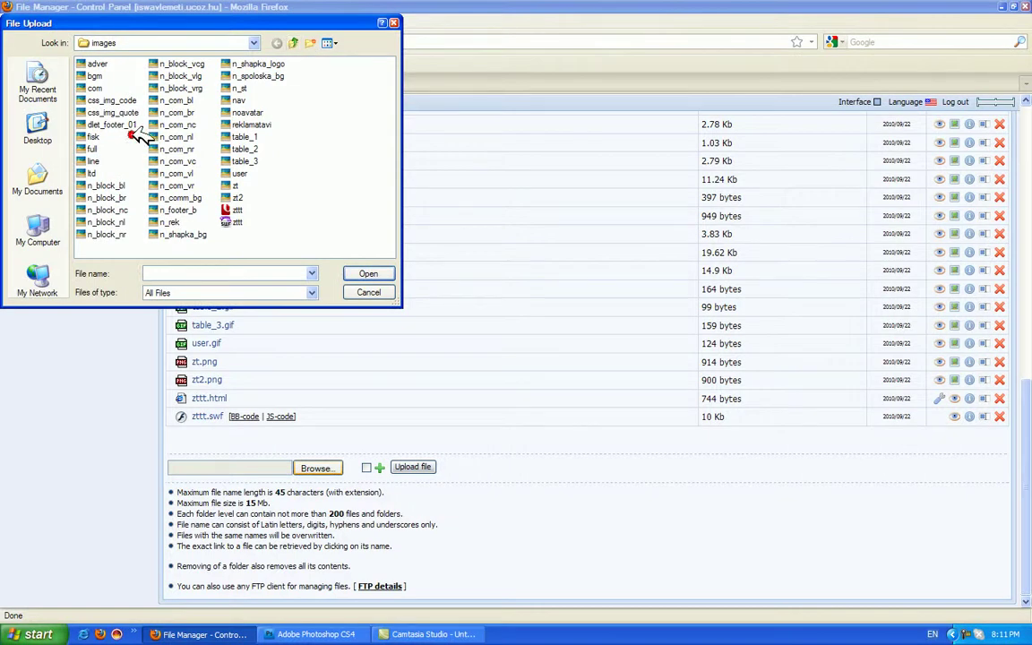
pyautogui.click(197, 79)
pyautogui.click(199, 66)
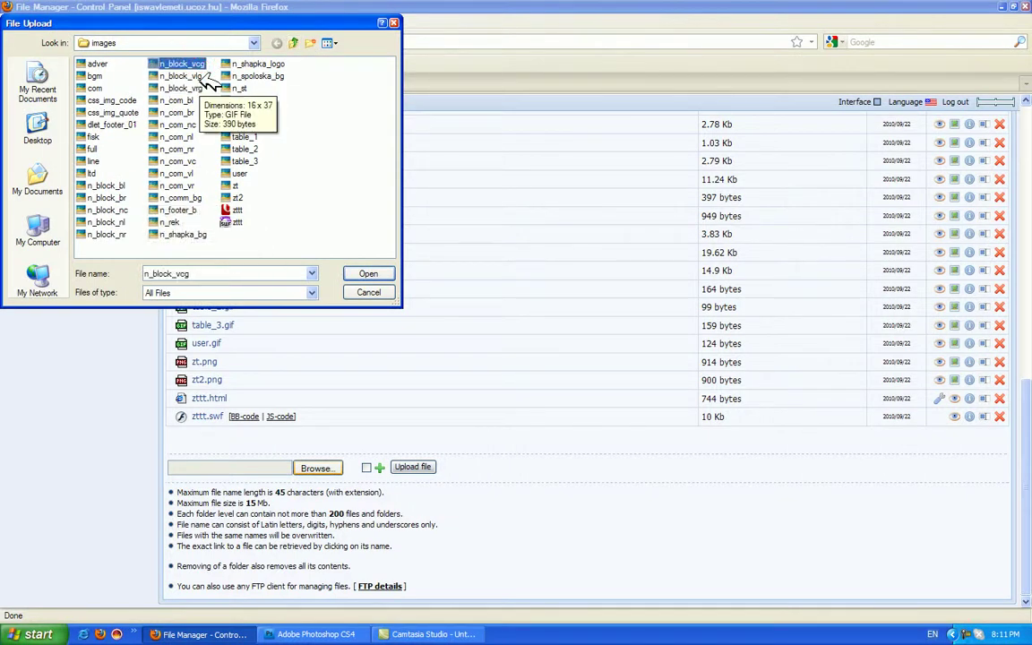
pyautogui.click(358, 276)
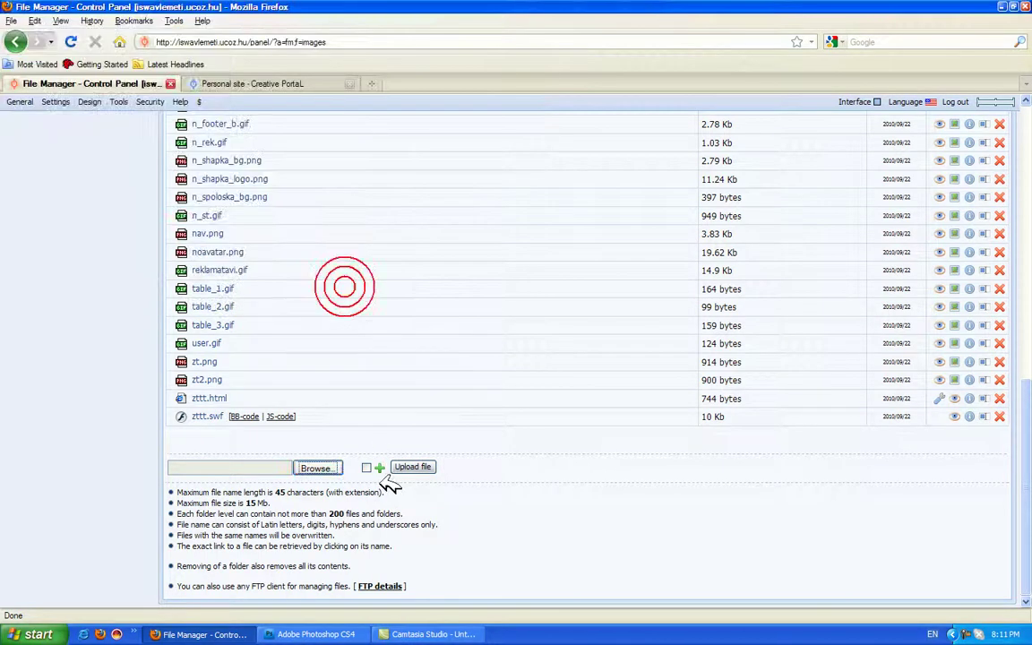
# Add four more upload fields and choose n_block_vcg, n_block_vlg and n_block_vrg for the first three.
pyautogui.doubleClick(379, 466)
pyautogui.doubleClick(379, 467)
pyautogui.click(315, 468)
pyautogui.doubleClick(184, 65)
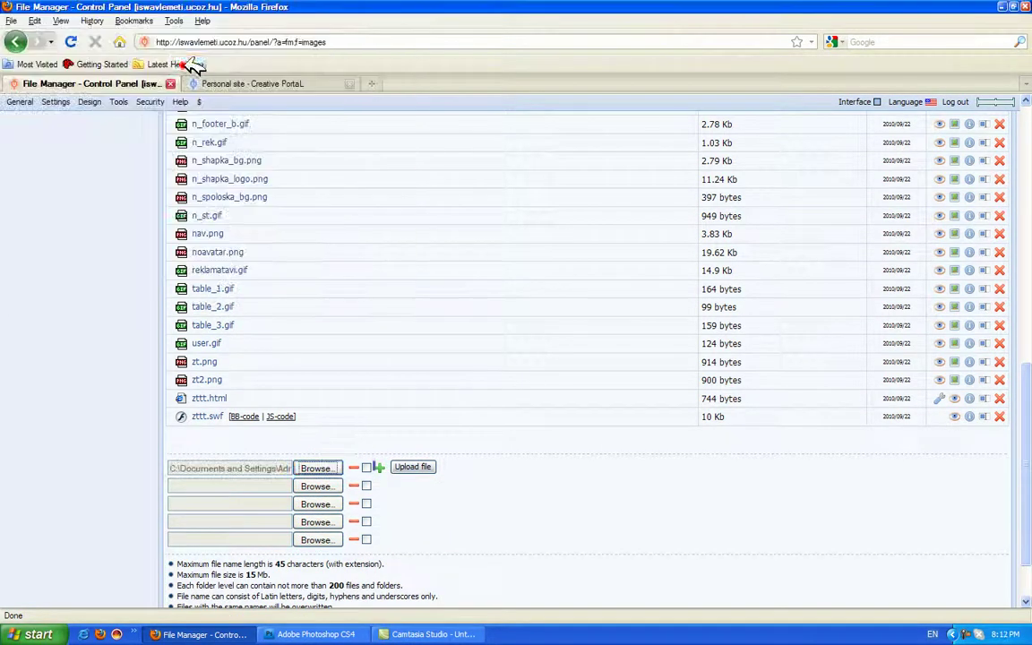
pyautogui.click(316, 485)
pyautogui.doubleClick(188, 66)
pyautogui.click(316, 503)
pyautogui.doubleClick(190, 100)
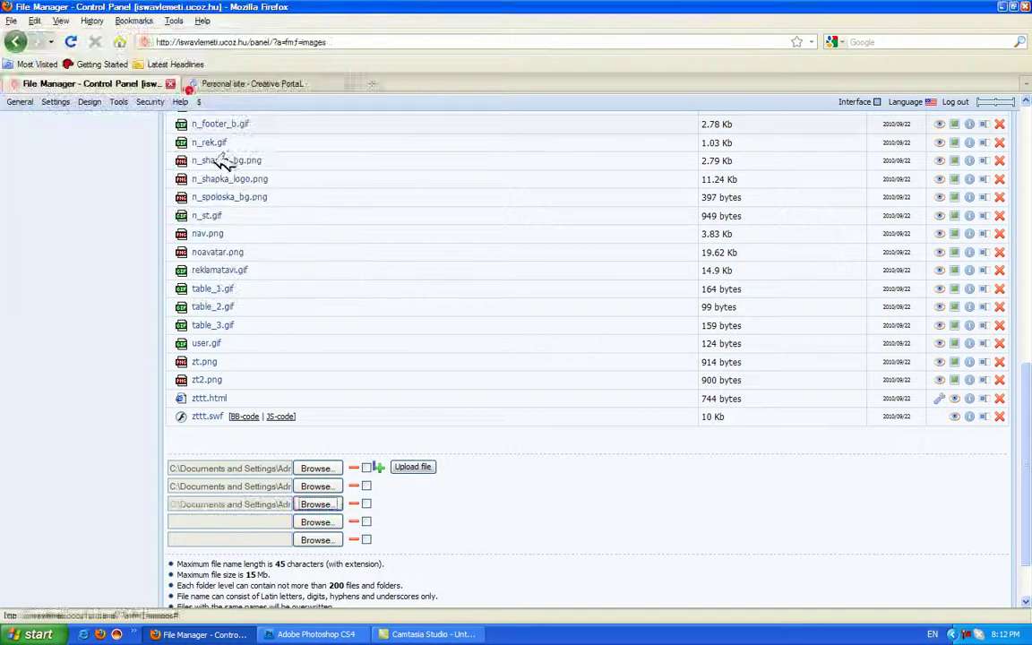
# Choose n_spoloska_bg for the fourth upload field and upload the selected images, leaving the fifth field empty.
pyautogui.click(316, 521)
pyautogui.doubleClick(268, 77)
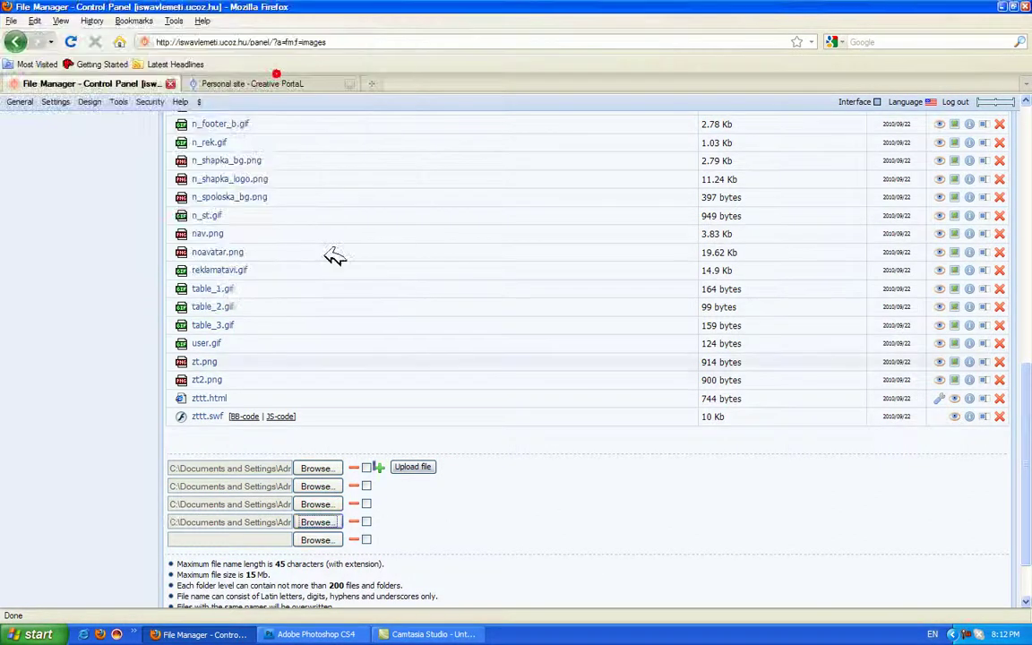
pyautogui.click(316, 539)
pyautogui.click(438, 634)
pyautogui.click(441, 634)
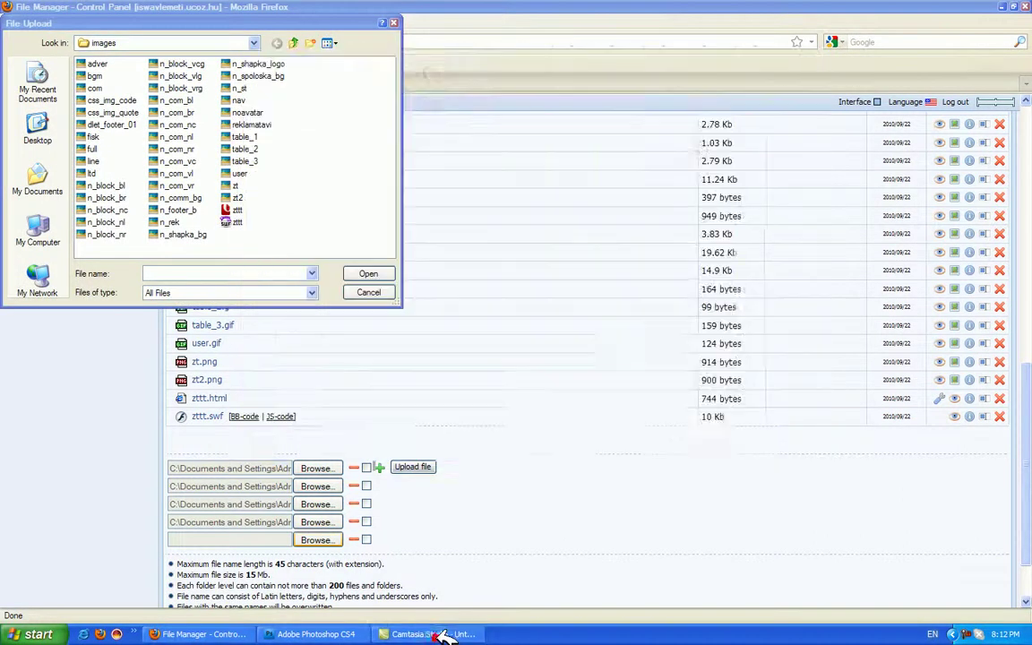
pyautogui.click(376, 292)
pyautogui.click(416, 465)
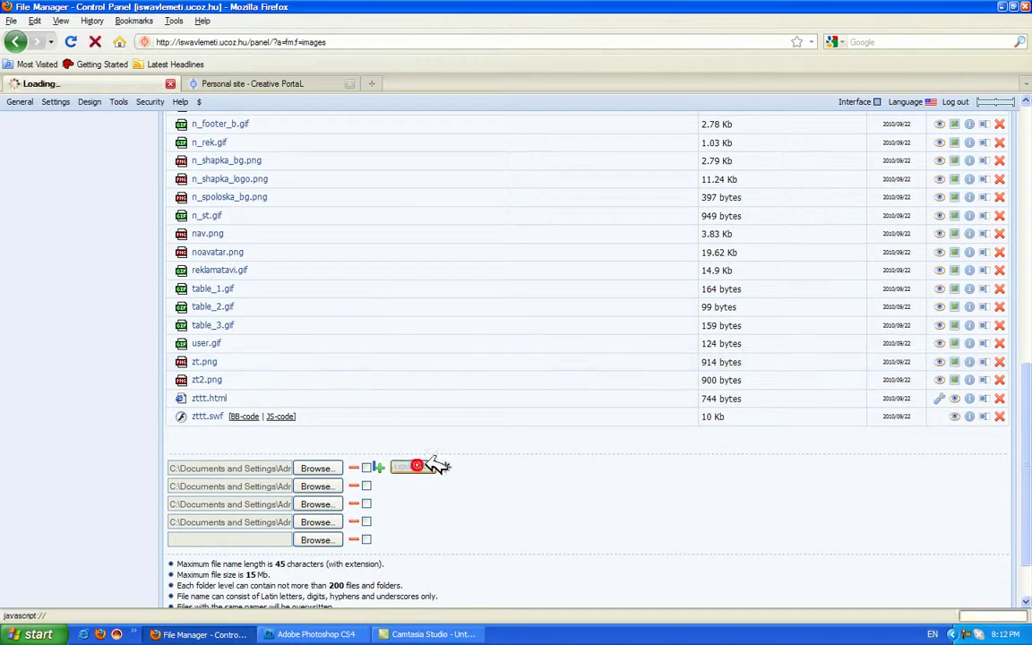
# Reload the site's home page, close the advertisement and examine the colours of the header and block titles.
pyautogui.click(251, 83)
pyautogui.click(71, 41)
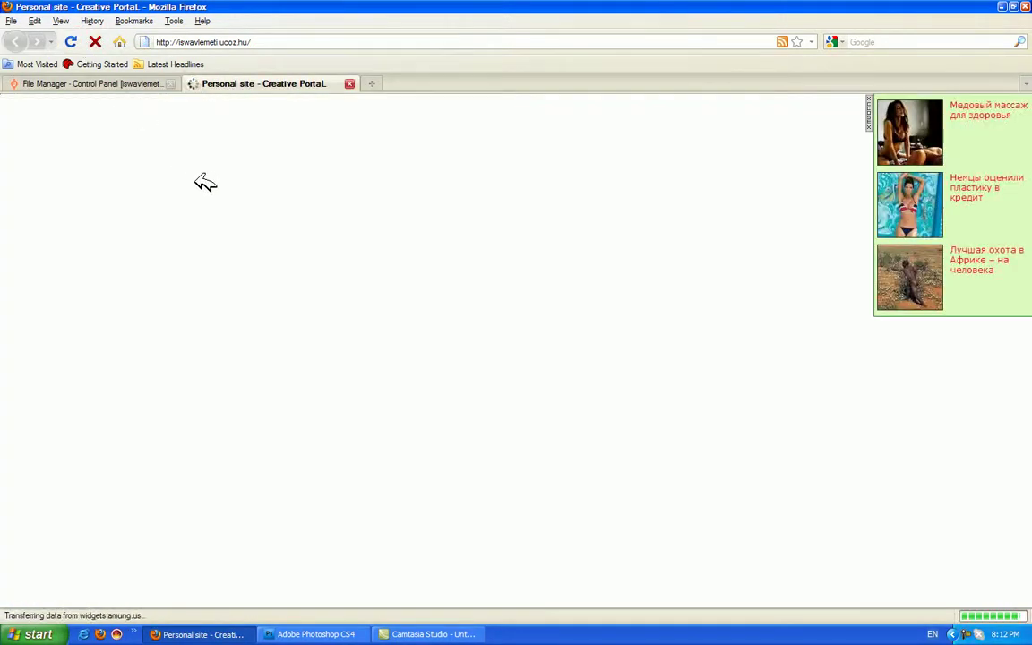
pyautogui.click(140, 84)
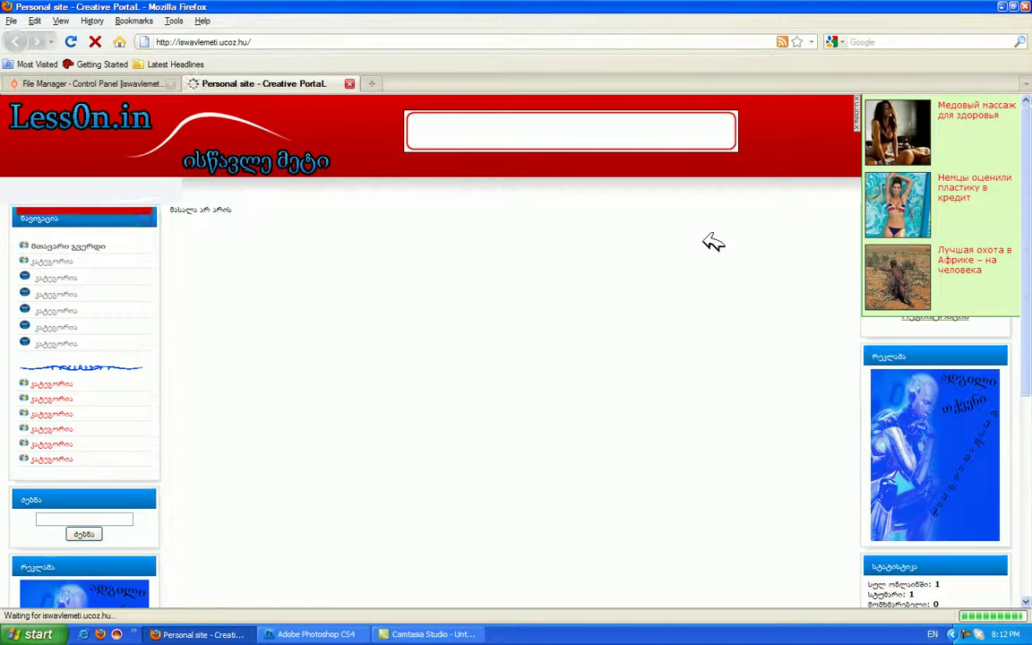
pyautogui.click(863, 105)
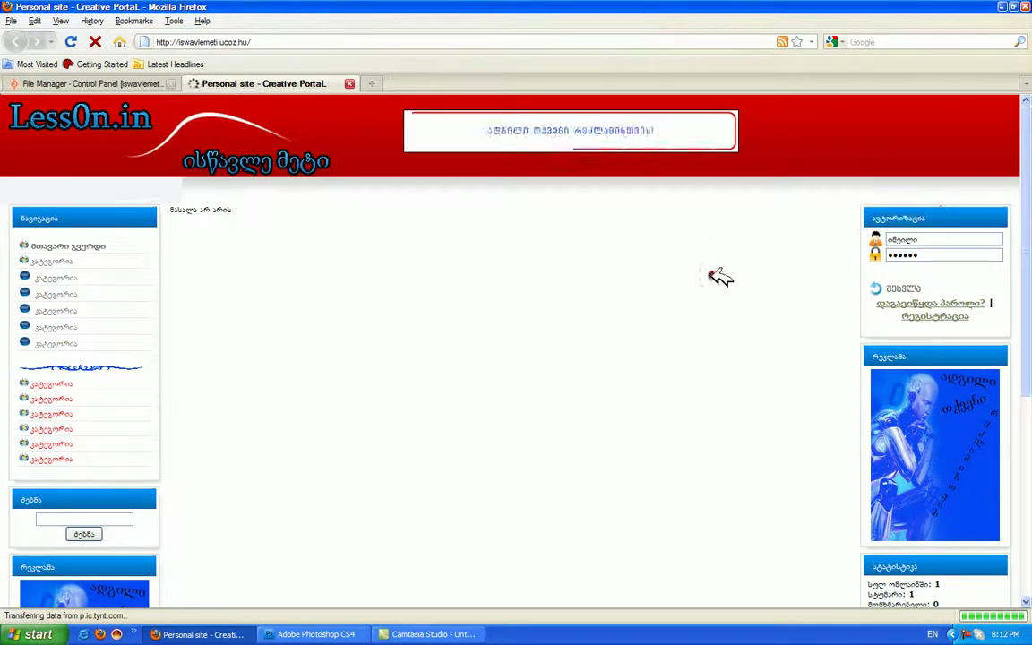
pyautogui.scroll(-3, 407, 385)
pyautogui.scroll(2, 352, 441)
pyautogui.scroll(2, 352, 441)
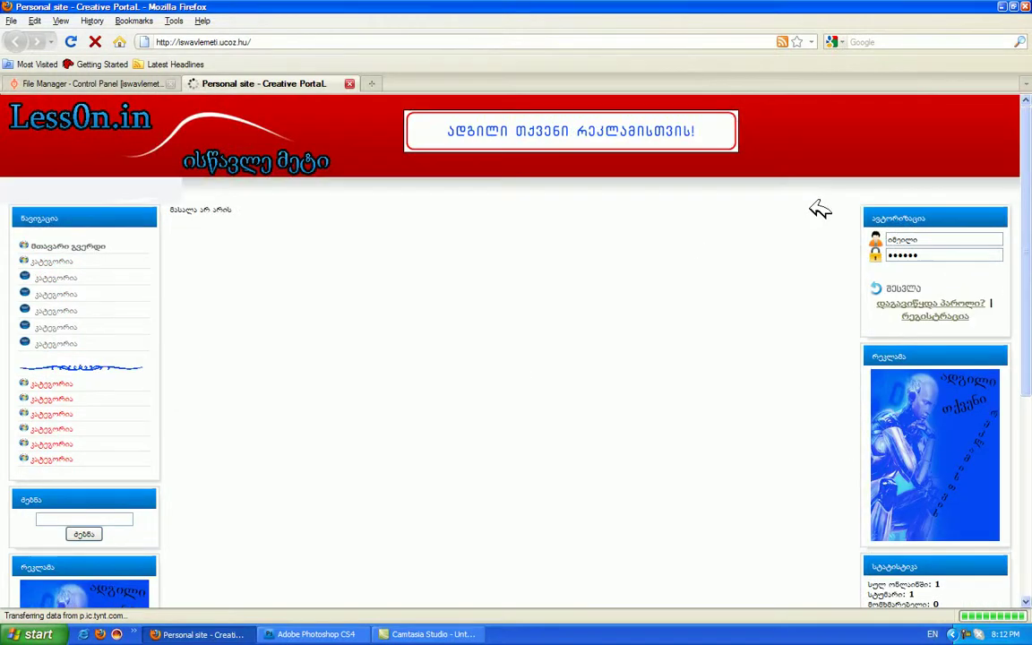
# Switch to the desktop and open the images folder inside main.
pyautogui.click(234, 636)
pyautogui.rightClick(249, 448)
pyautogui.click(279, 485)
pyautogui.doubleClick(32, 305)
pyautogui.doubleClick(414, 145)
# Look through the template thumbnails in the images folder and maximize its window.
pyautogui.scroll(-15, 516, 380)
pyautogui.scroll(3, 531, 380)
pyautogui.scroll(-3, 531, 379)
pyautogui.scroll(7, 528, 385)
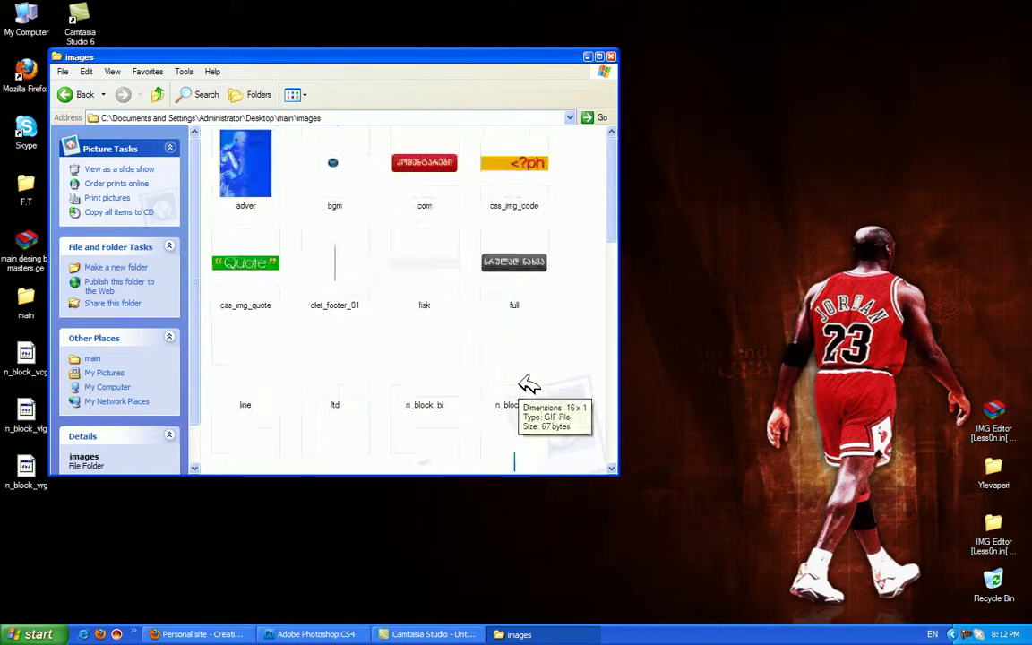
pyautogui.scroll(-2, 528, 385)
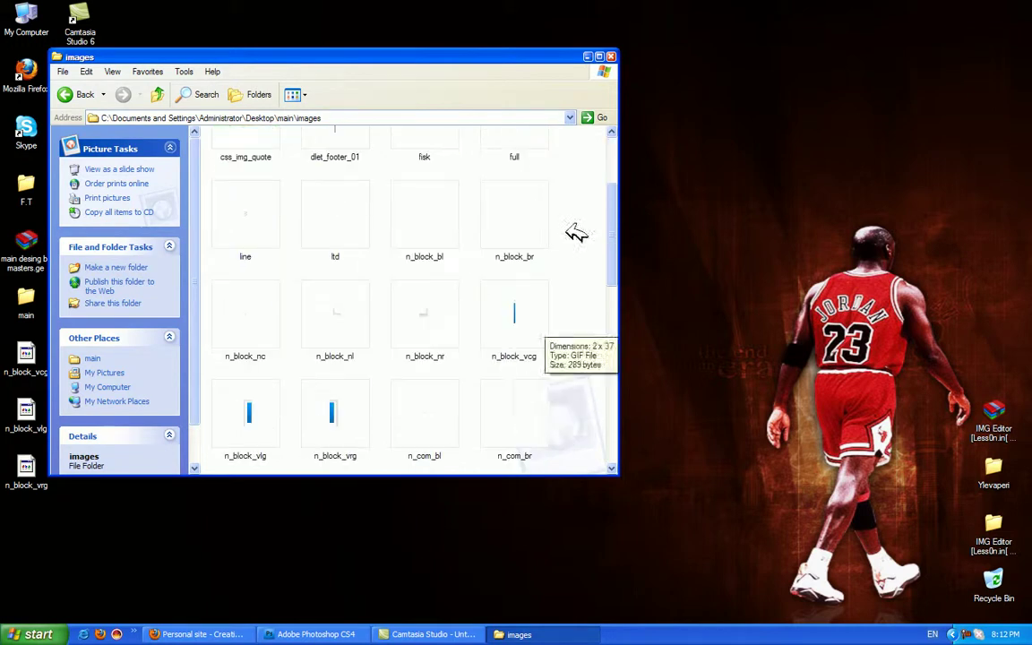
pyautogui.click(599, 56)
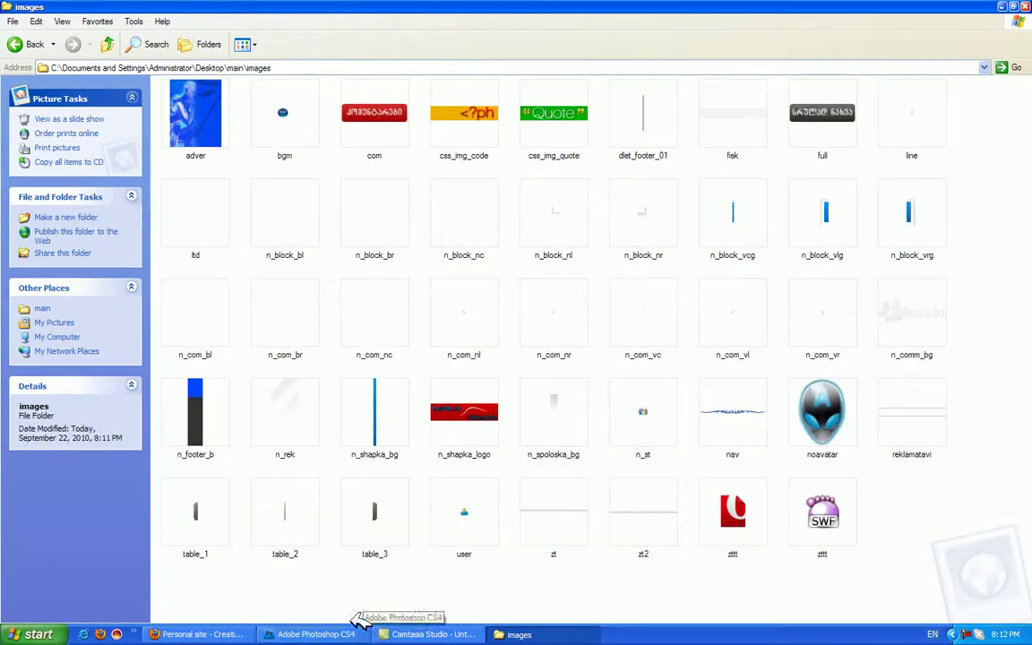
# Reload the site's home page in Firefox again and close the advertisement to recheck the header.
pyautogui.click(193, 634)
pyautogui.click(75, 42)
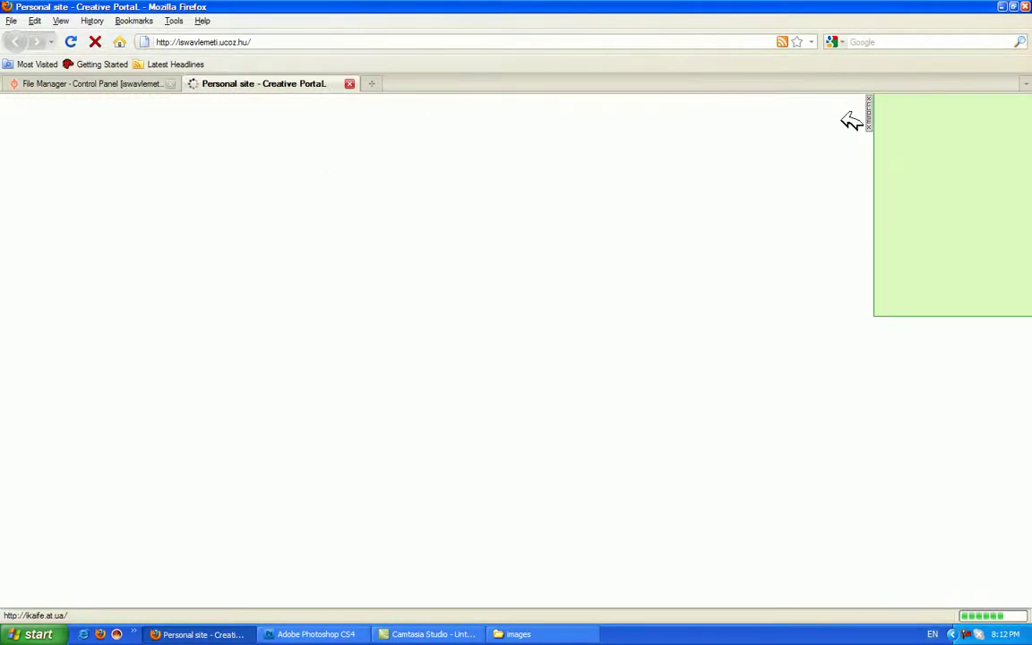
pyautogui.click(865, 107)
pyautogui.click(99, 83)
pyautogui.click(307, 84)
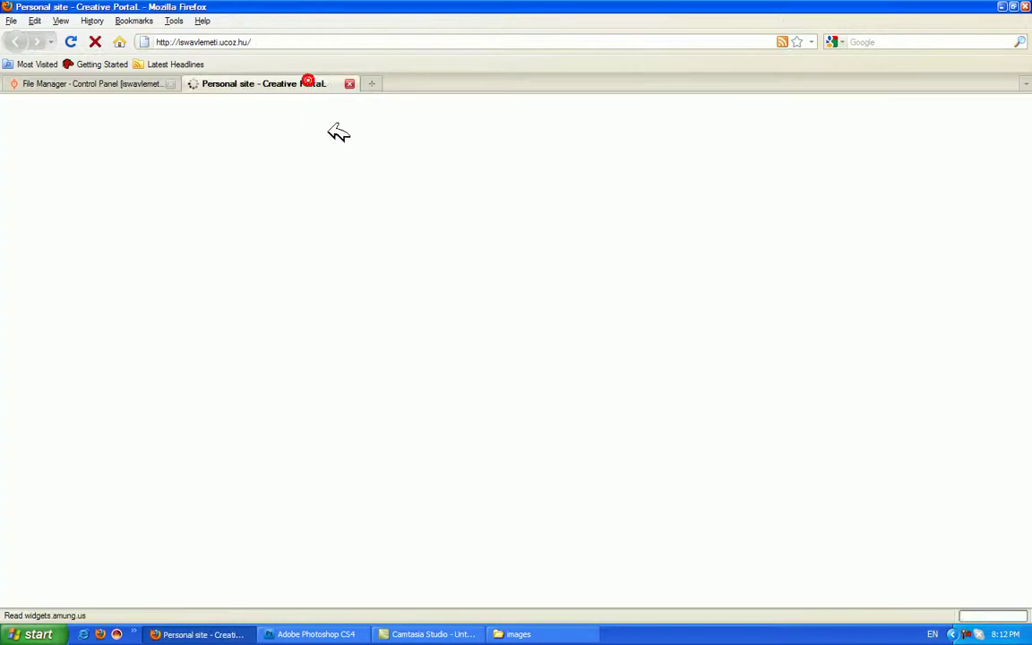
pyautogui.click(373, 83)
pyautogui.click(315, 83)
pyautogui.click(528, 83)
# Compare the site's home page with the files in the images folder, inspecting several thumbnails up to dlet_footer_01.
pyautogui.click(549, 634)
pyautogui.click(851, 517)
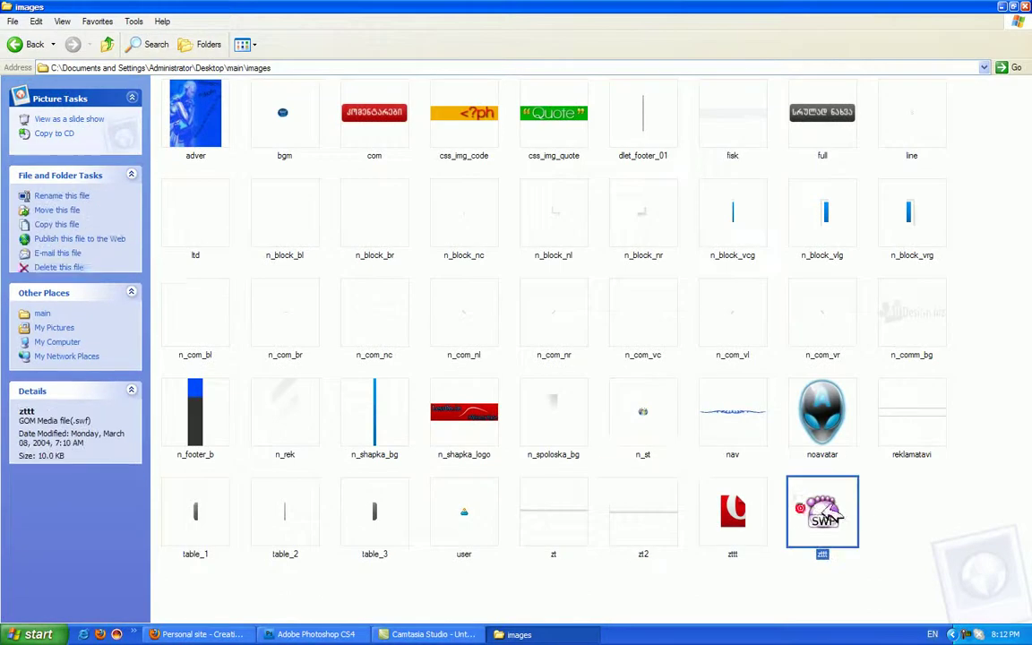
pyautogui.click(199, 634)
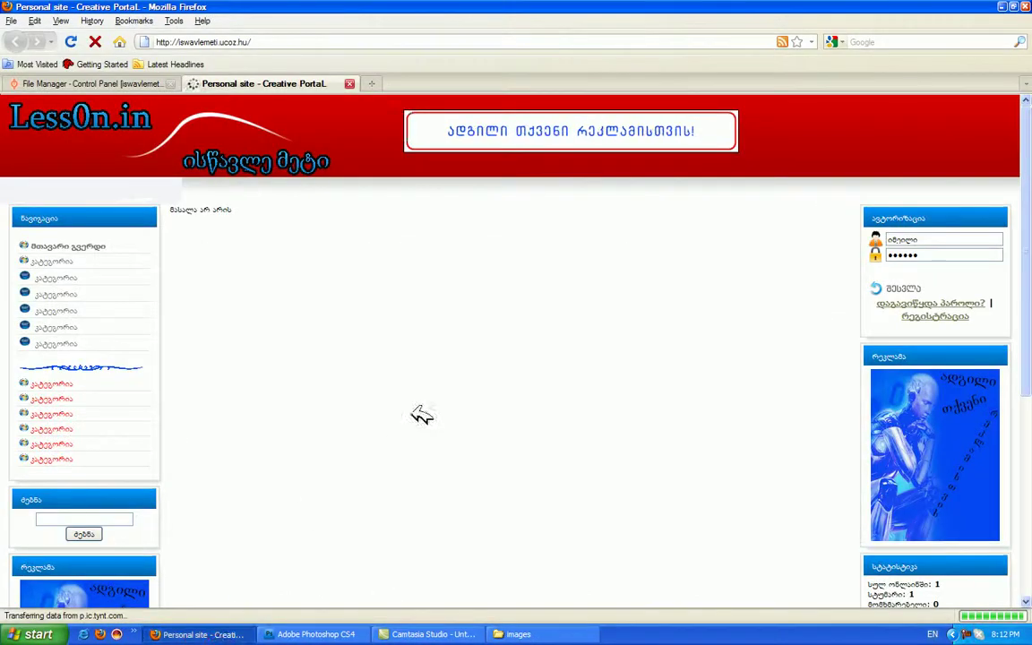
pyautogui.click(547, 634)
pyautogui.click(583, 533)
pyautogui.click(470, 514)
pyautogui.click(375, 414)
pyautogui.click(824, 215)
pyautogui.click(673, 121)
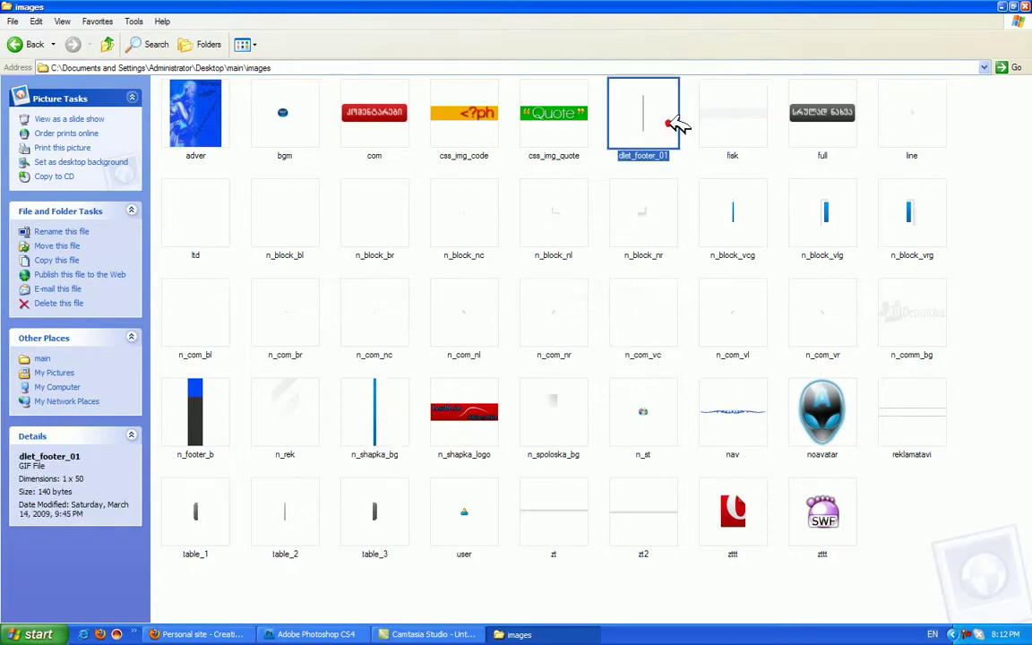
# Preview dlet_footer_01, reopen it with another program, zoom in to examine it and close it.
pyautogui.doubleClick(634, 103)
pyautogui.scroll(2, 591, 281)
pyautogui.press('Escape')
pyautogui.rightClick(632, 121)
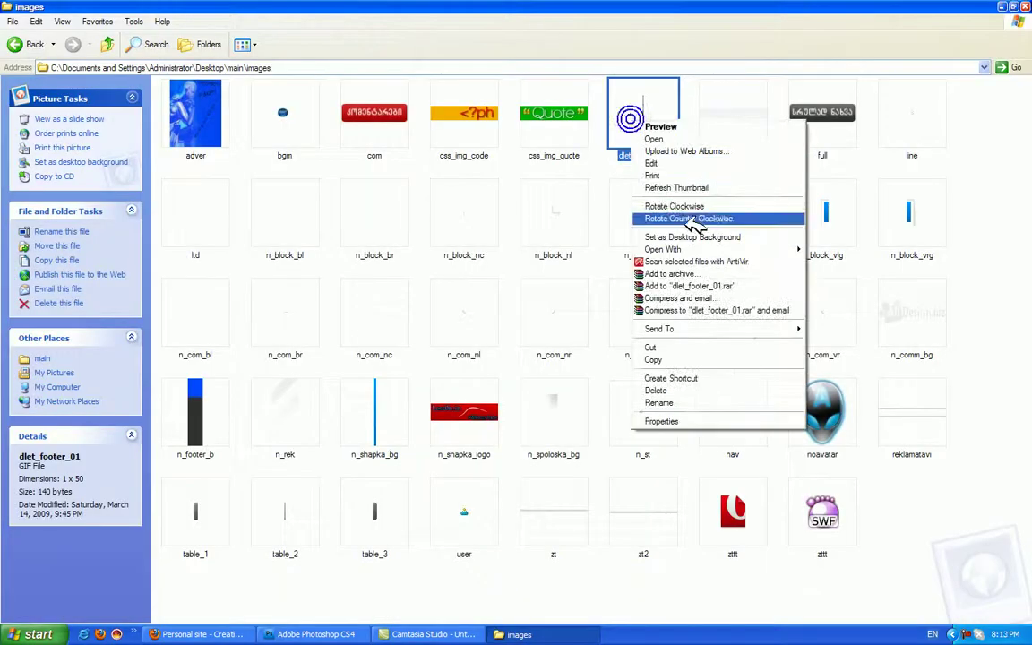
pyautogui.moveTo(717, 249)
pyautogui.click(813, 261)
pyautogui.scroll(6, 743, 260)
pyautogui.click(895, 60)
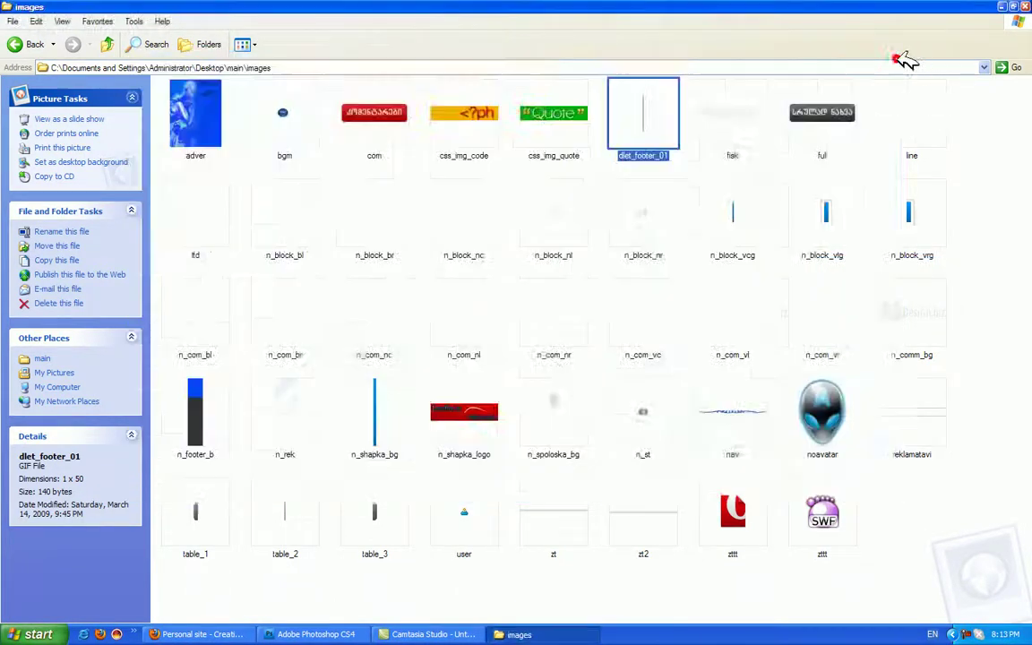
# Reload the site's home page in Firefox to recheck the header.
pyautogui.click(951, 525)
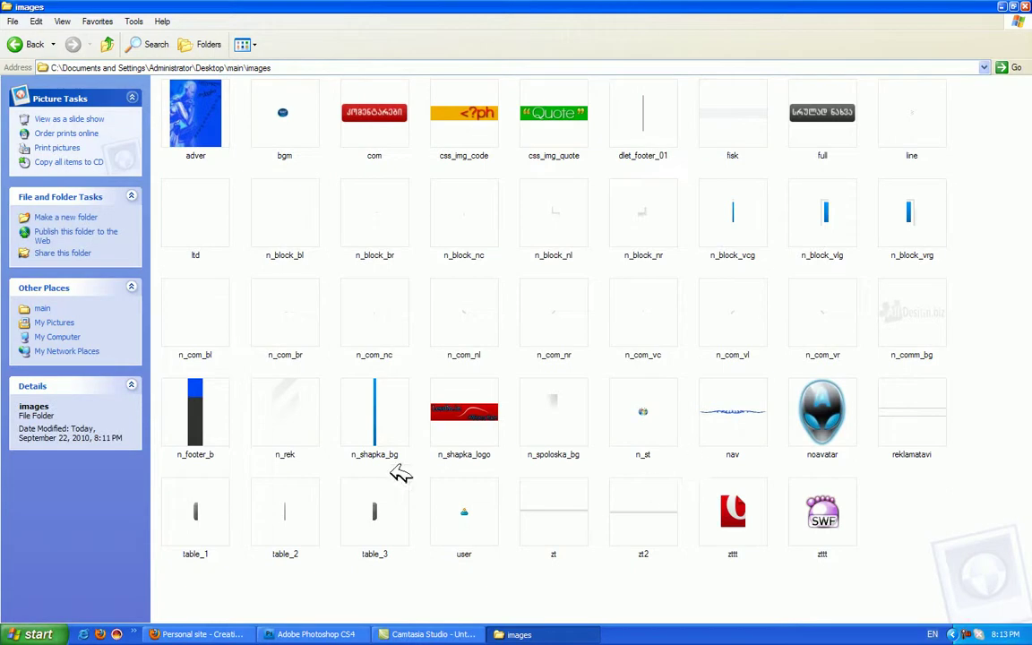
pyautogui.moveTo(396, 428); pyautogui.dragTo(135, 61)
pyautogui.click(65, 41)
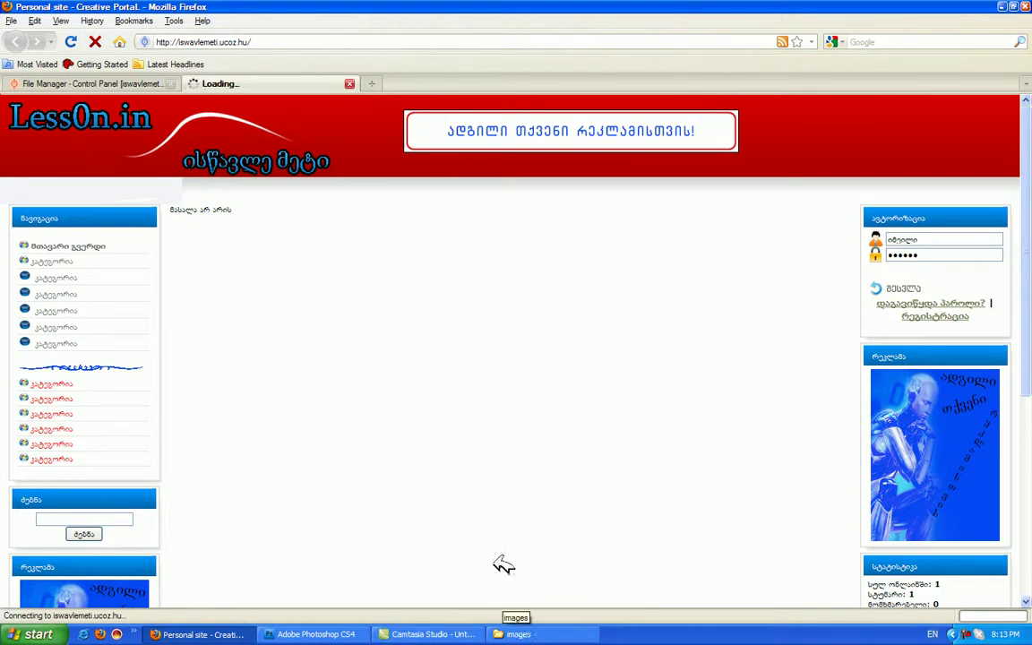
# Inspect the header thumbnails in the images folder, including n_shapka_logo and its neighbours.
pyautogui.click(517, 631)
pyautogui.click(749, 279)
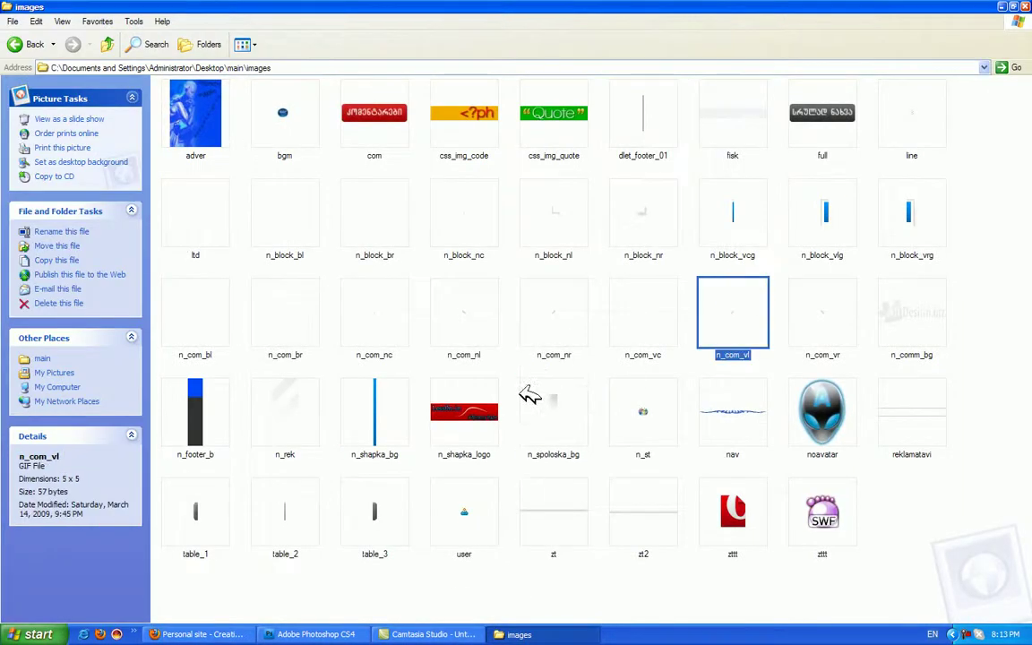
pyautogui.click(466, 412)
pyautogui.click(534, 432)
pyautogui.click(634, 485)
pyautogui.click(353, 419)
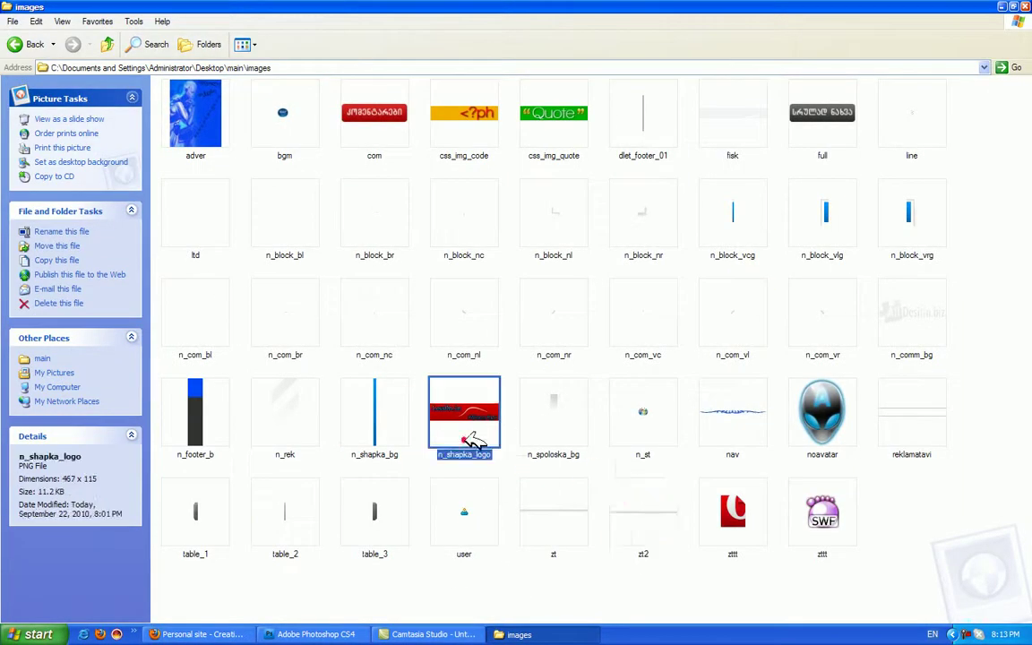
pyautogui.click(453, 426)
pyautogui.click(406, 303)
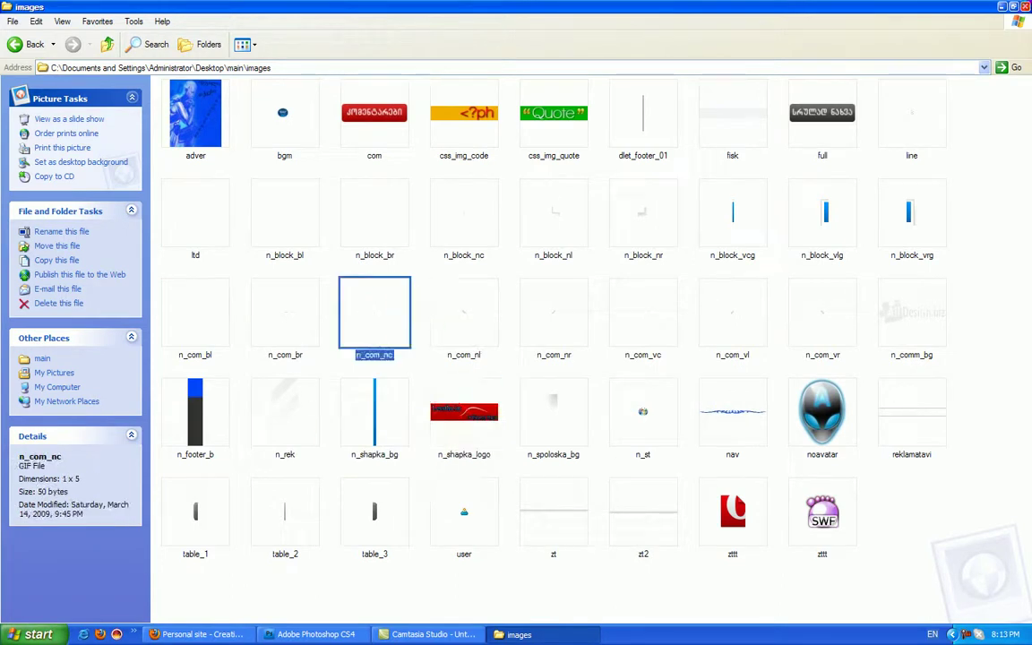
# Close the images folder window and upload n_shapka_bg to the site's images folder through the uCoz File Manager.
pyautogui.hotkey('alt', 'Tab')
pyautogui.click(602, 334)
pyautogui.click(857, 89)
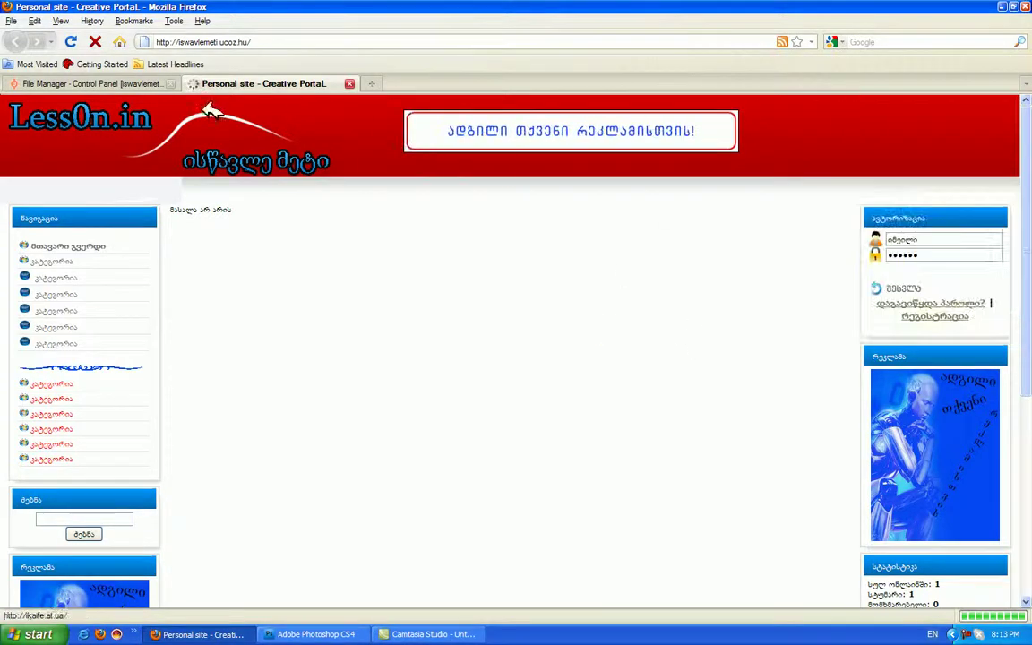
pyautogui.click(90, 82)
pyautogui.scroll(-3, 322, 502)
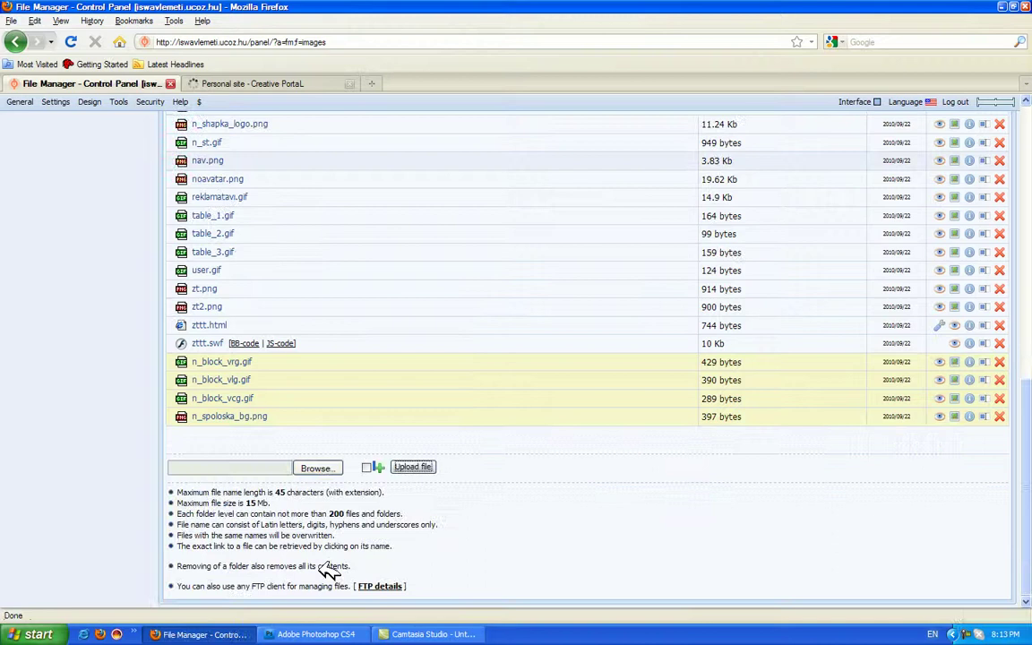
pyautogui.click(328, 476)
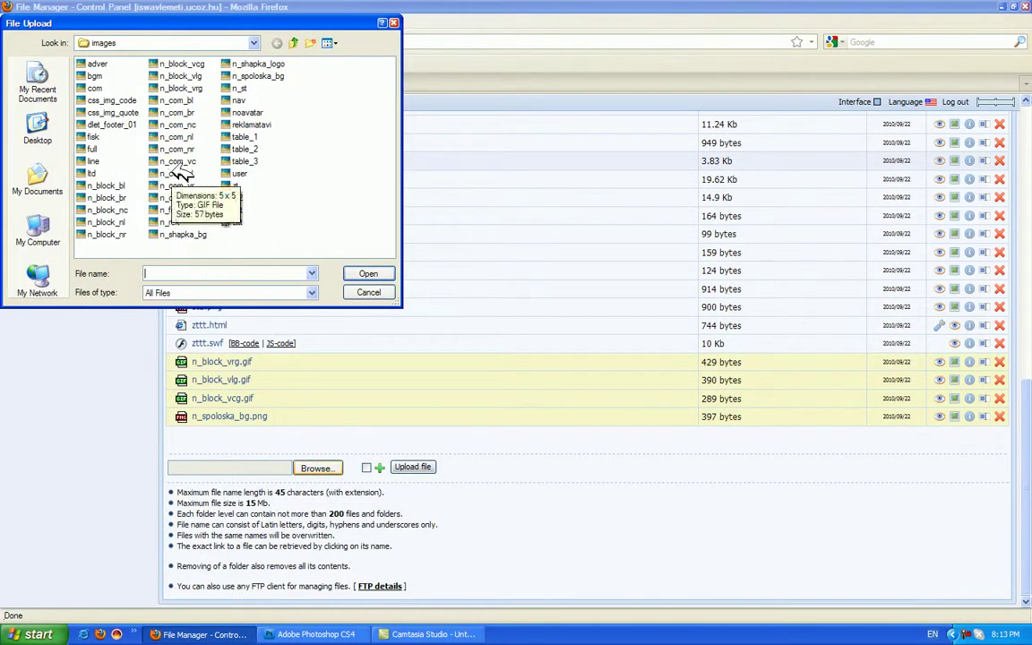
pyautogui.doubleClick(186, 234)
pyautogui.click(428, 466)
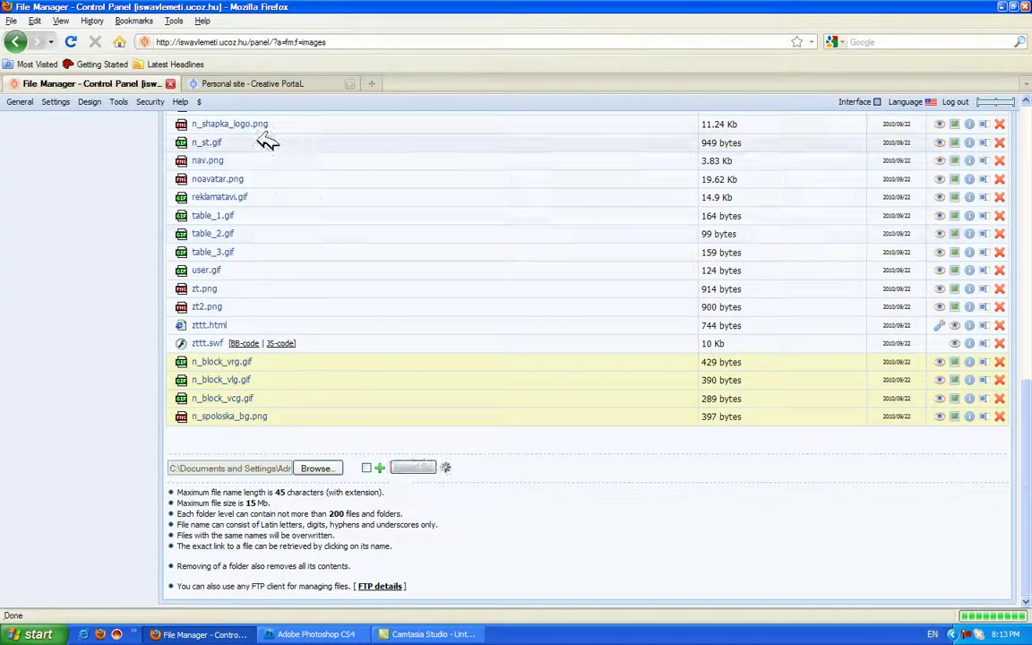
# Reload the site's home page and look over it to check the newly uploaded header background.
pyautogui.click(260, 83)
pyautogui.click(71, 41)
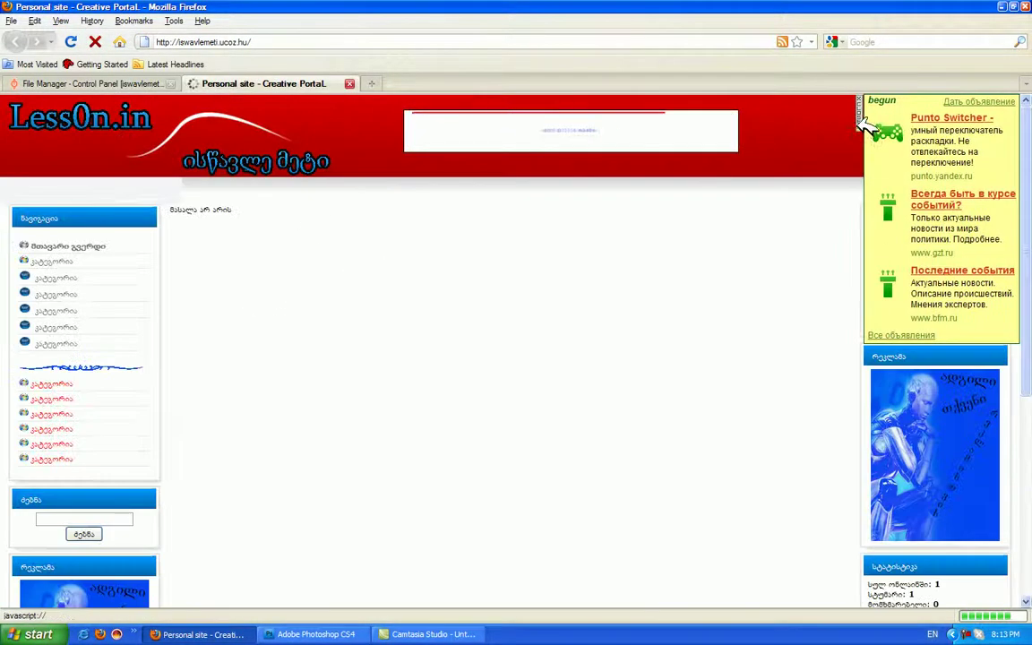
pyautogui.click(71, 41)
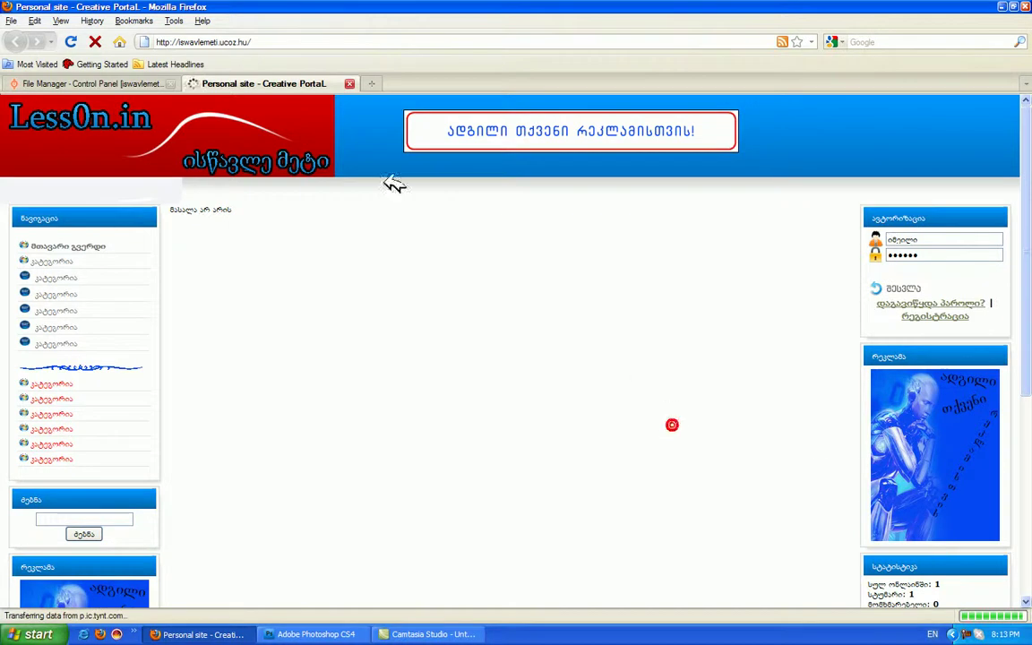
pyautogui.scroll(-5, 392, 380)
pyautogui.scroll(5, 242, 132)
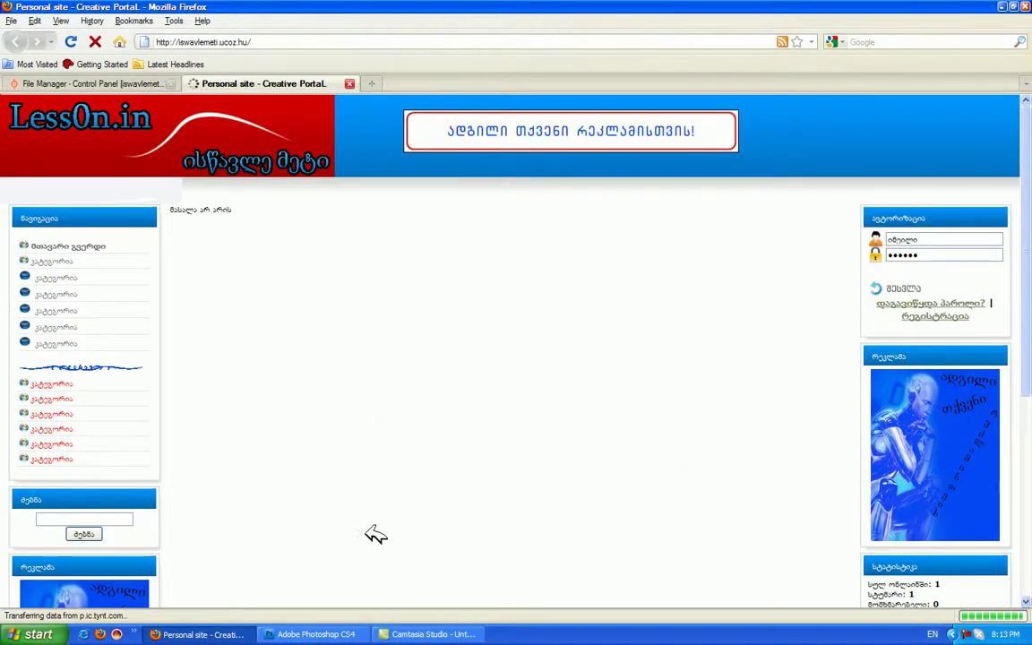
pyautogui.scroll(-3, 365, 566)
# Switch to Photoshop and create a 467 × 115 pixel RGB document at 72 pixels/inch with a white background.
pyautogui.click(342, 634)
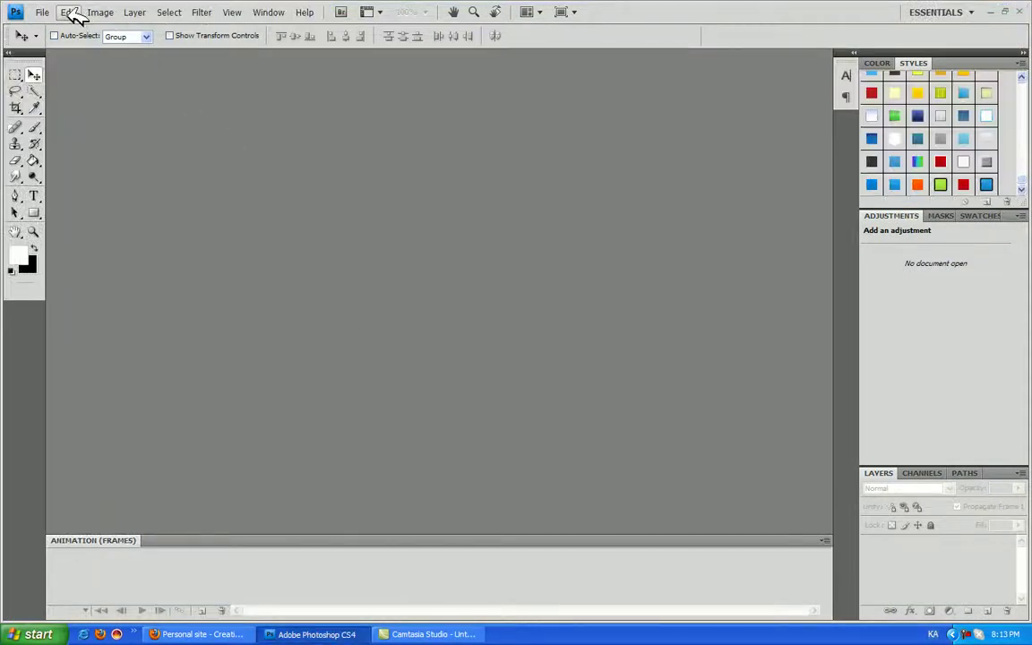
pyautogui.click(42, 14)
pyautogui.click(47, 30)
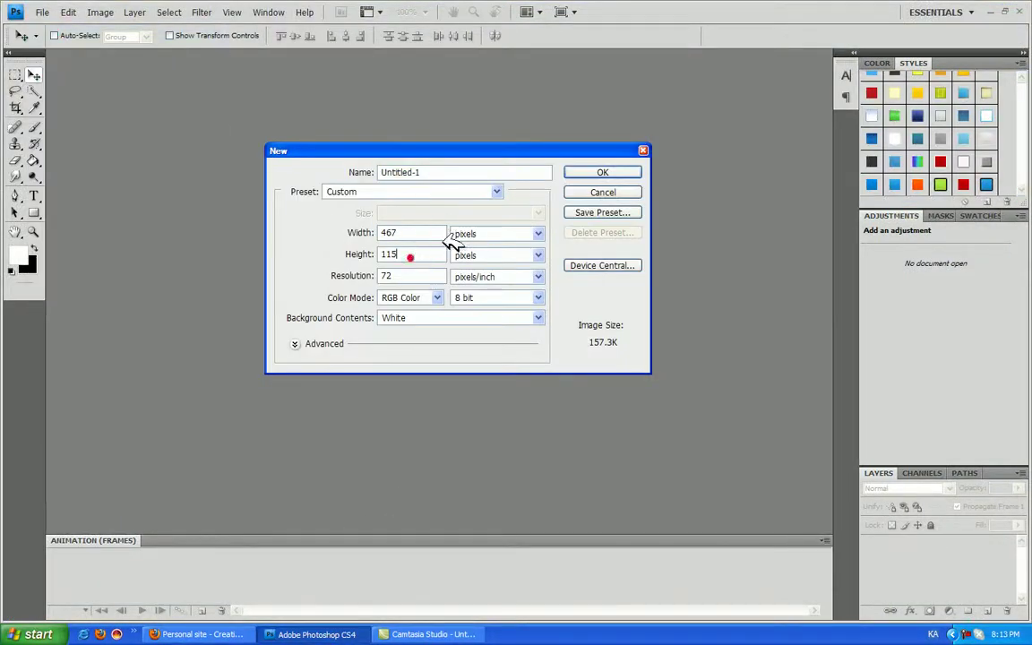
pyautogui.click(603, 172)
# Convert the background to an editable layer, apply the blue gradient style and compare it with the site's header.
pyautogui.doubleClick(958, 543)
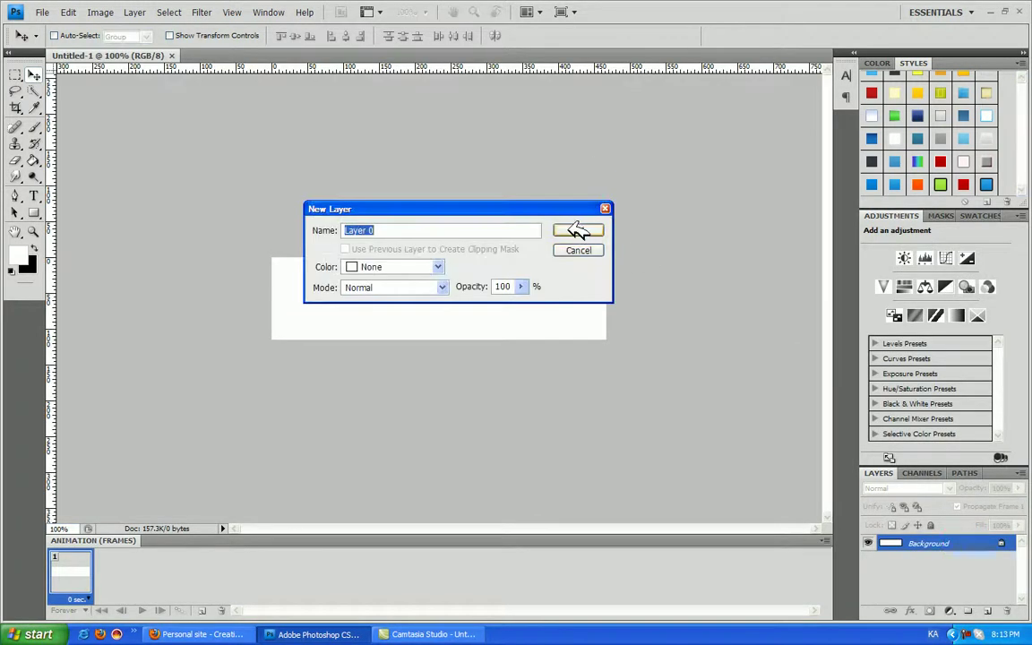
pyautogui.click(578, 232)
pyautogui.click(867, 180)
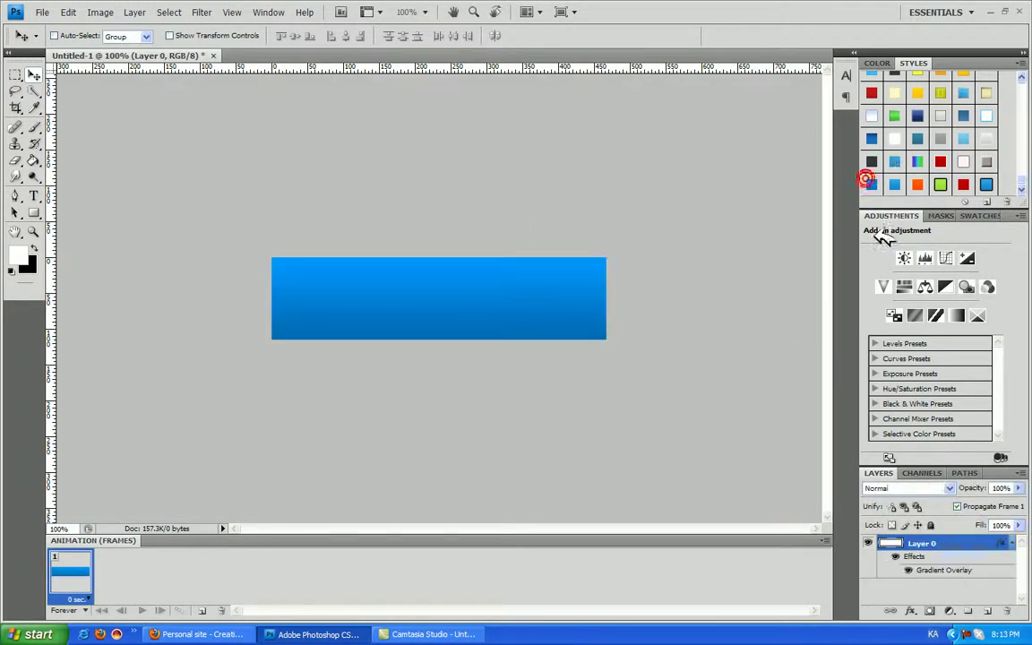
pyautogui.click(208, 633)
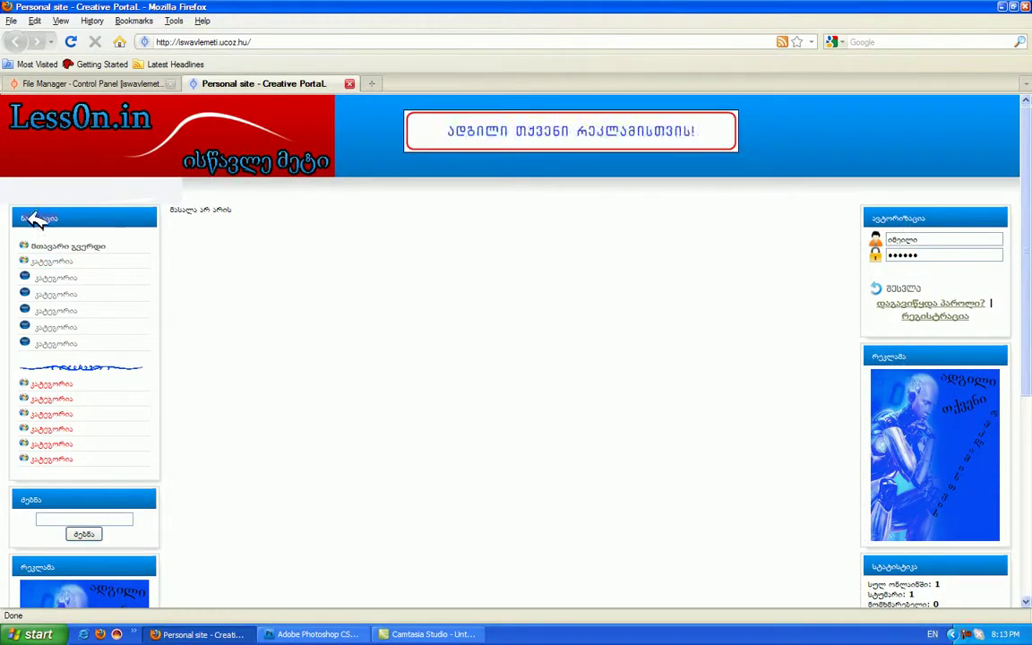
pyautogui.click(336, 631)
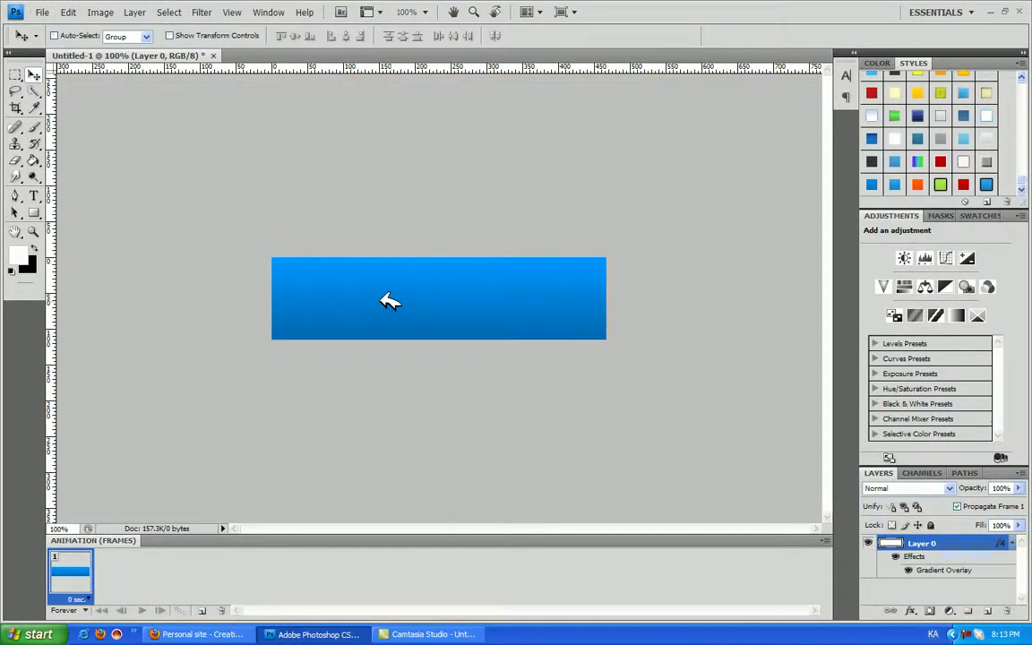
# Add the text "Less0n.in" in Sylfaen near the banner's upper-left corner and enlarge it.
pyautogui.click(34, 199)
pyautogui.click(298, 287)
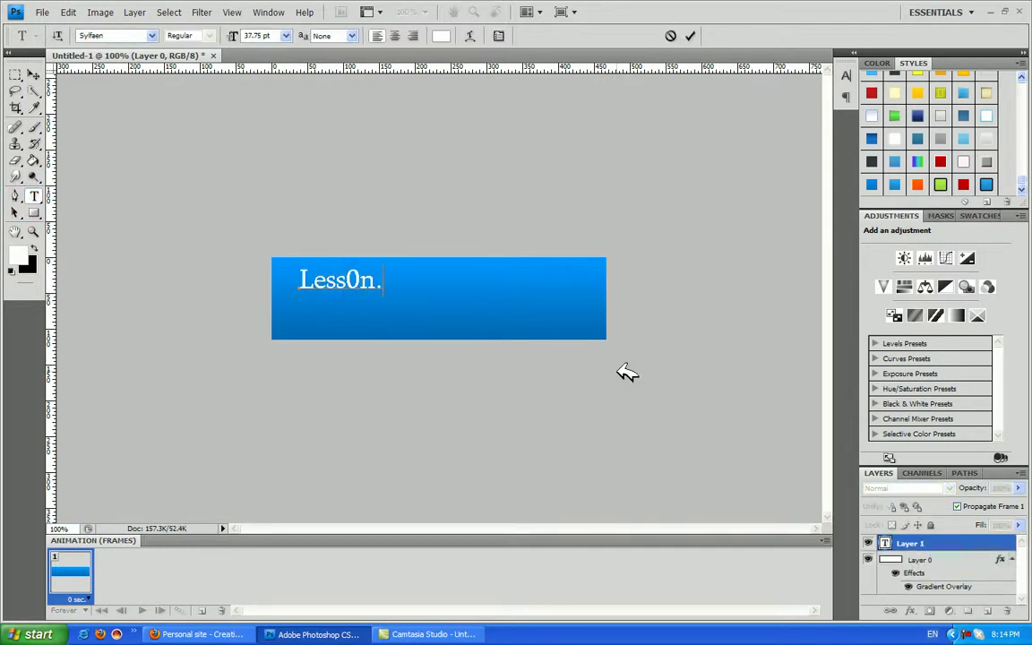
pyautogui.moveTo(379, 273); pyautogui.dragTo(379, 273)
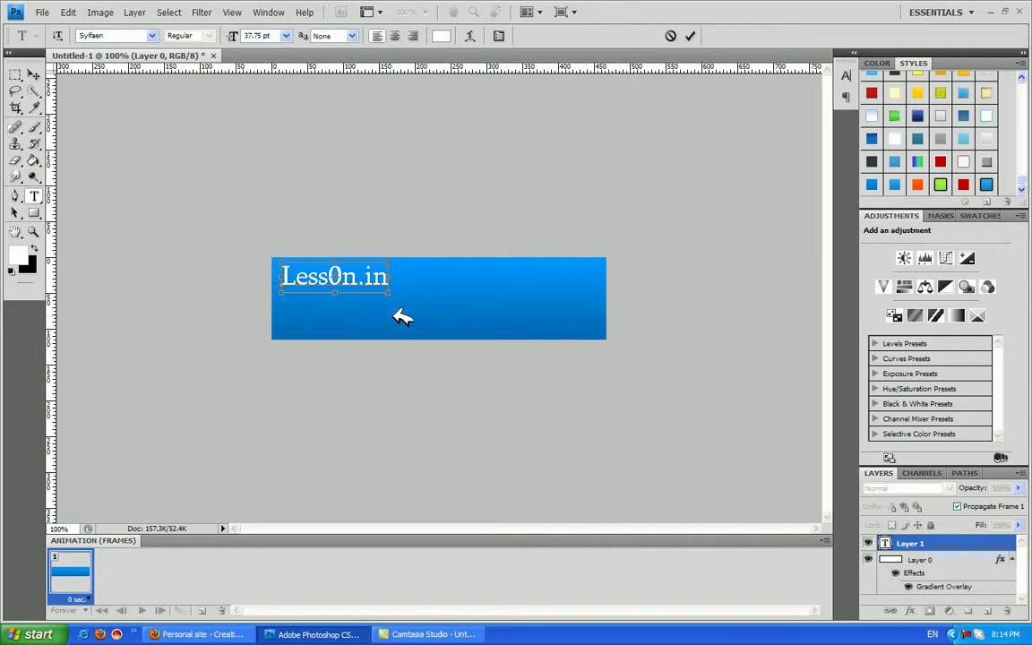
pyautogui.moveTo(429, 303); pyautogui.dragTo(399, 272)
pyautogui.click(33, 74)
# Try several layer styles on the Less0n.in text and settle on the red gradient with a white stroke.
pyautogui.click(952, 160)
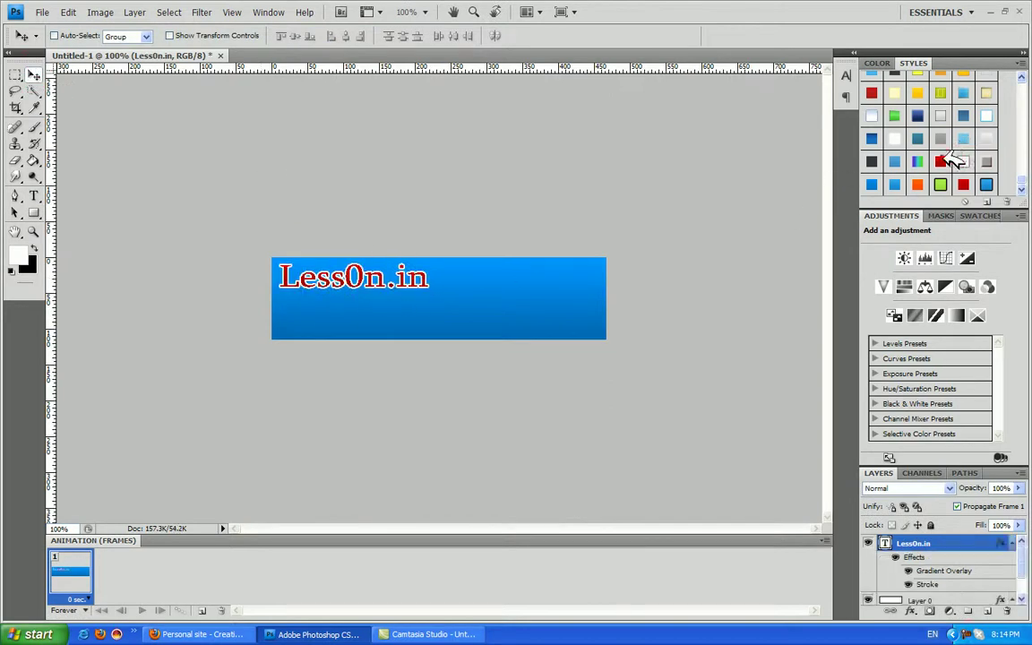
pyautogui.click(974, 184)
pyautogui.click(982, 184)
pyautogui.click(951, 164)
pyautogui.scroll(1, 932, 144)
pyautogui.click(920, 135)
pyautogui.scroll(3, 931, 134)
pyautogui.click(939, 103)
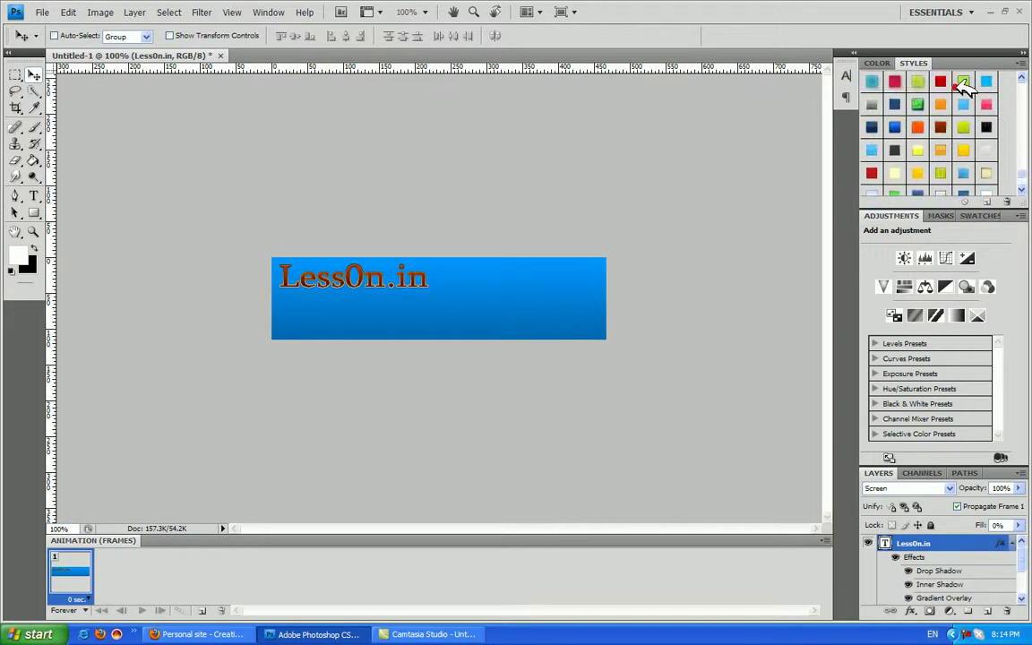
pyautogui.click(939, 79)
pyautogui.click(953, 97)
pyautogui.scroll(-5, 954, 98)
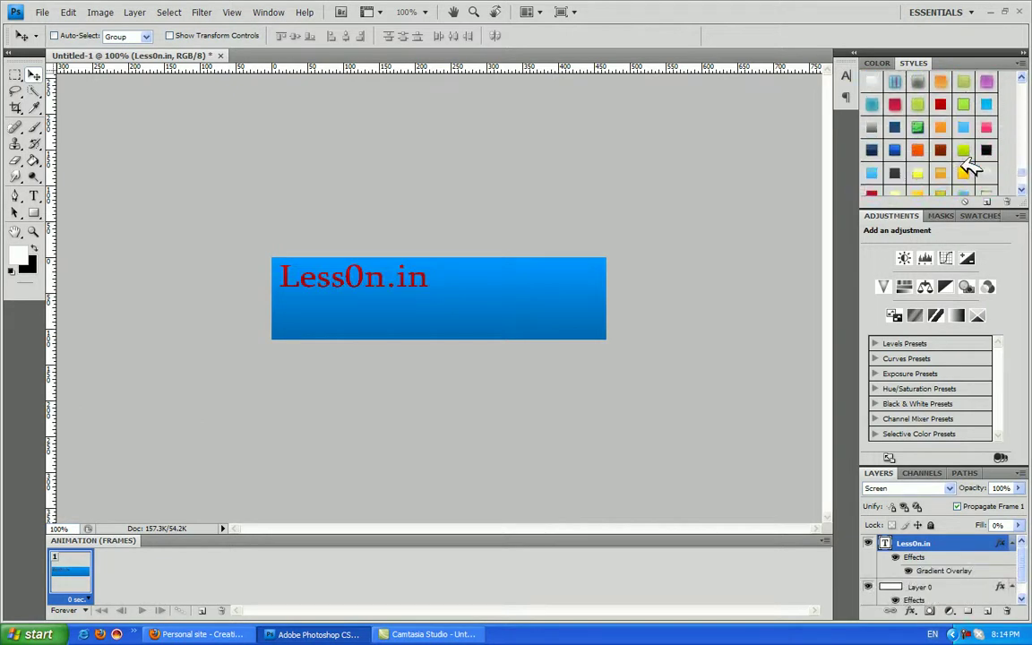
pyautogui.click(877, 160)
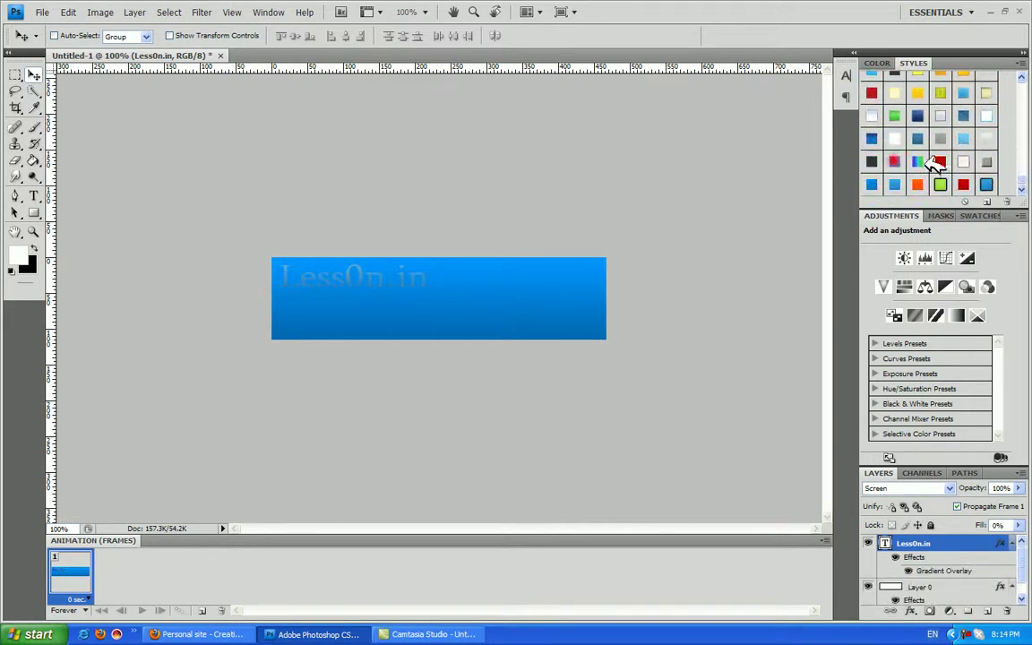
pyautogui.click(935, 161)
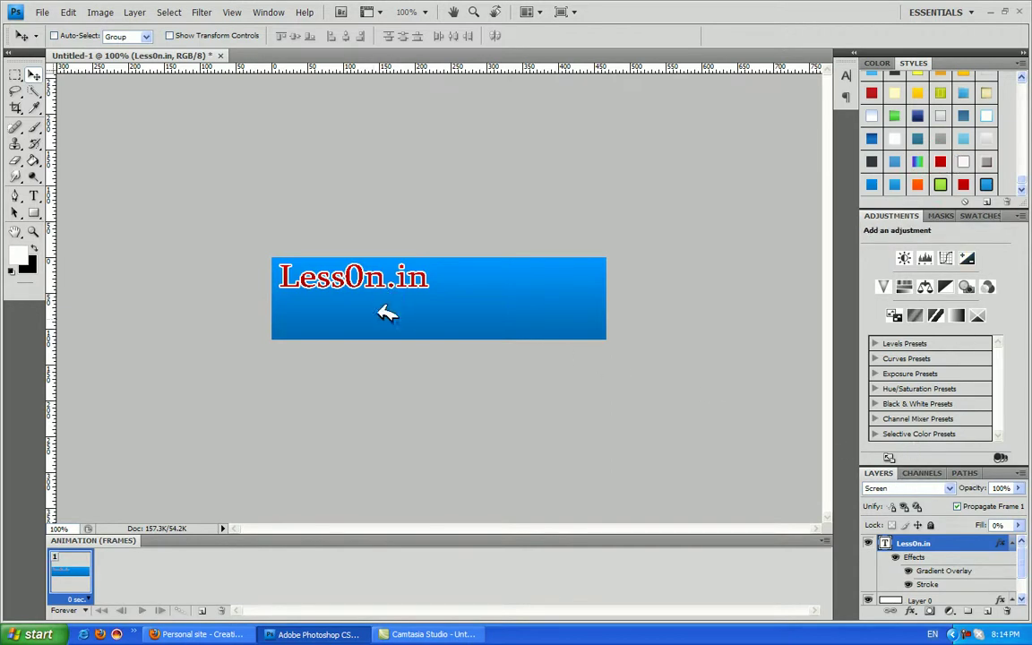
# Draw an open curved path with the Pen tool from below the Less0n.in text towards the banner's right side.
pyautogui.moveTo(15, 197); pyautogui.dragTo(63, 191)
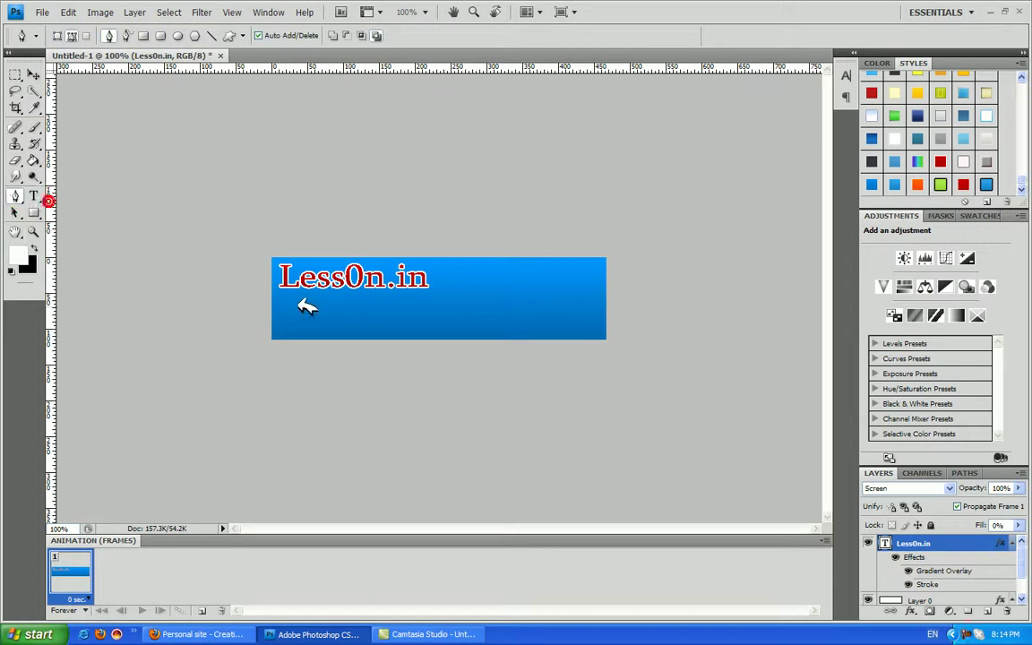
pyautogui.moveTo(470, 273); pyautogui.dragTo(539, 315)
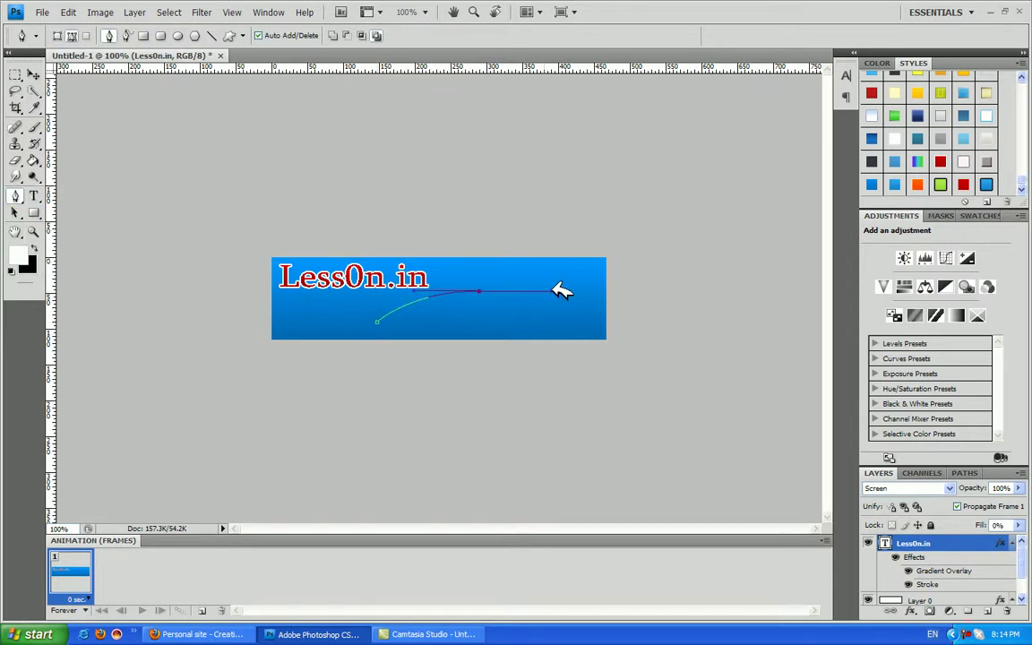
pyautogui.rightClick(479, 297)
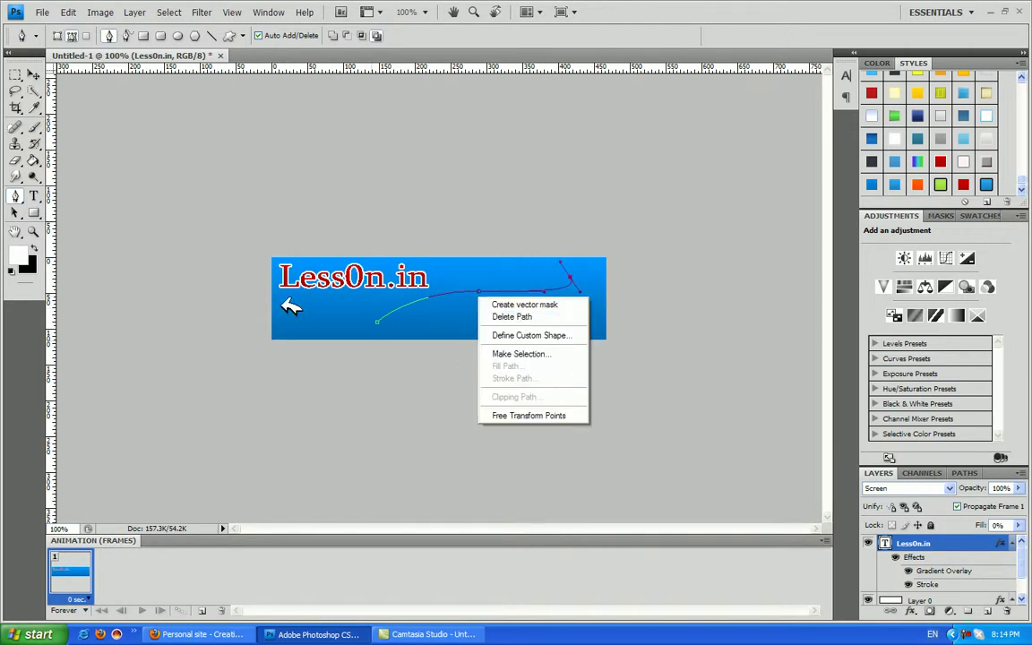
pyautogui.click(31, 70)
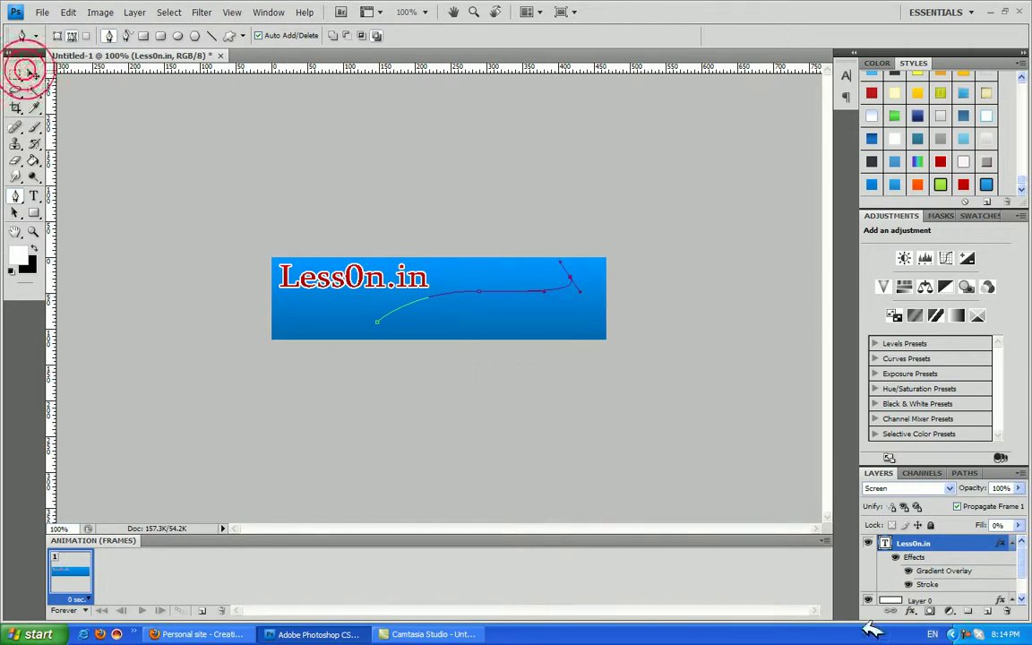
# Add a new layer and fill the curved path with white on it.
pyautogui.click(987, 611)
pyautogui.rightClick(483, 280)
pyautogui.click(523, 357)
pyautogui.click(537, 242)
pyautogui.click(34, 75)
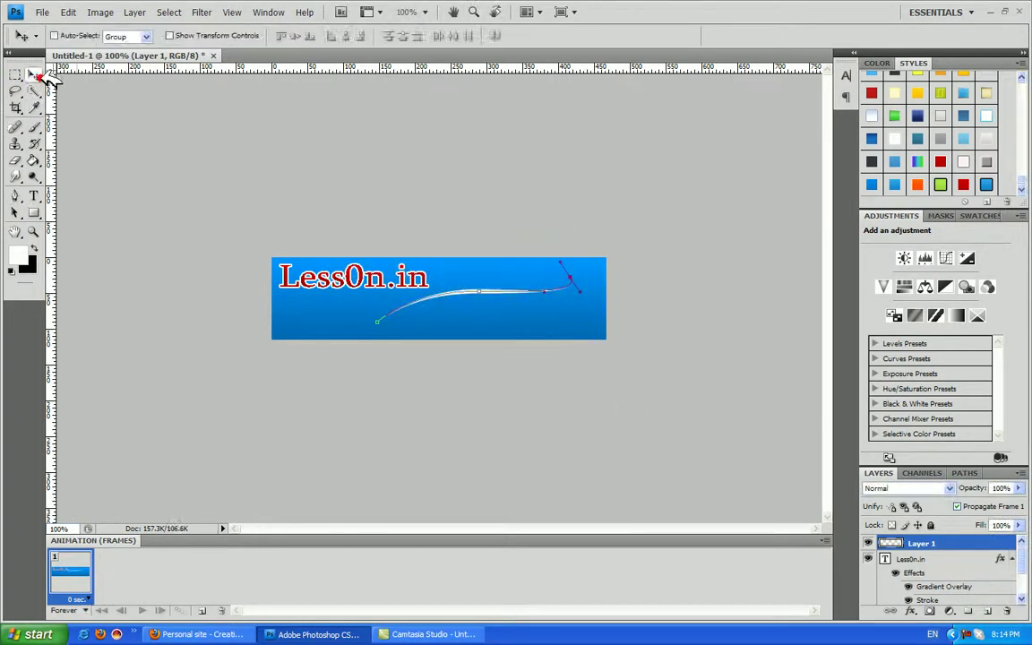
# Delete the curved pen path around the white swoosh.
pyautogui.click(16, 198)
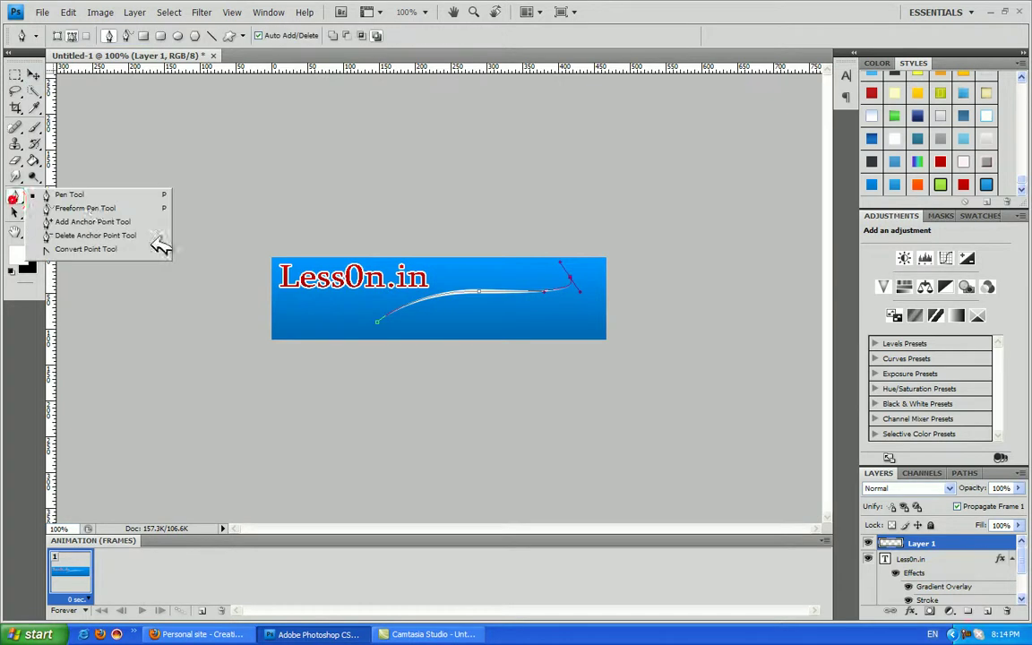
pyautogui.click(112, 194)
pyautogui.rightClick(474, 316)
pyautogui.click(503, 339)
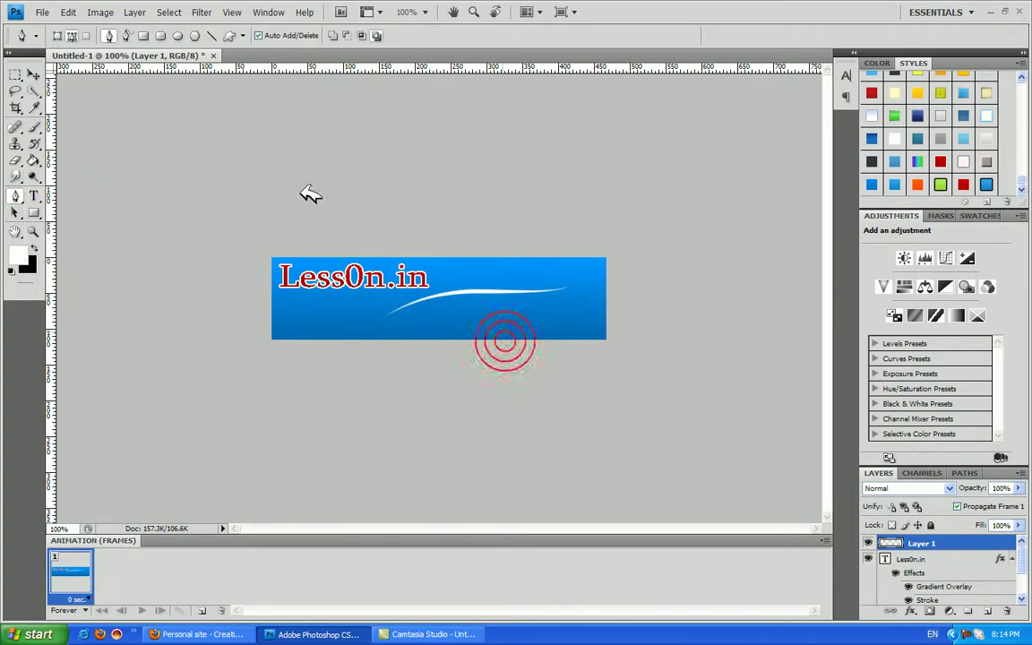
# Widen the white swoosh to 106.3% with Free Transform, extending it to the left, and apply the transformation.
pyautogui.click(34, 74)
pyautogui.hotkey('ctrl', 't')
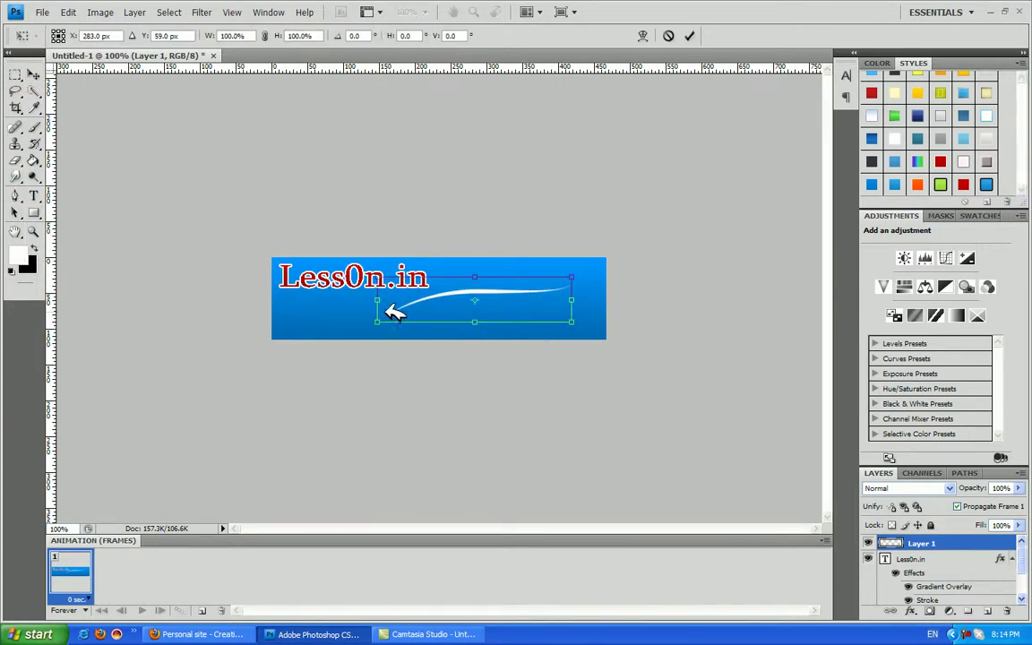
pyautogui.click(34, 75)
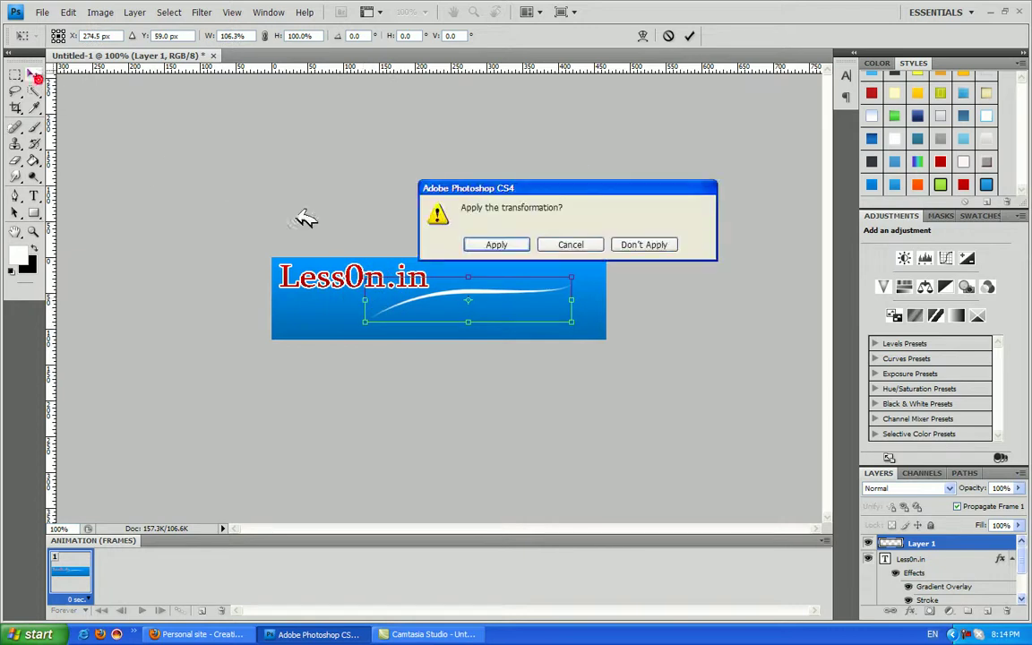
pyautogui.click(520, 244)
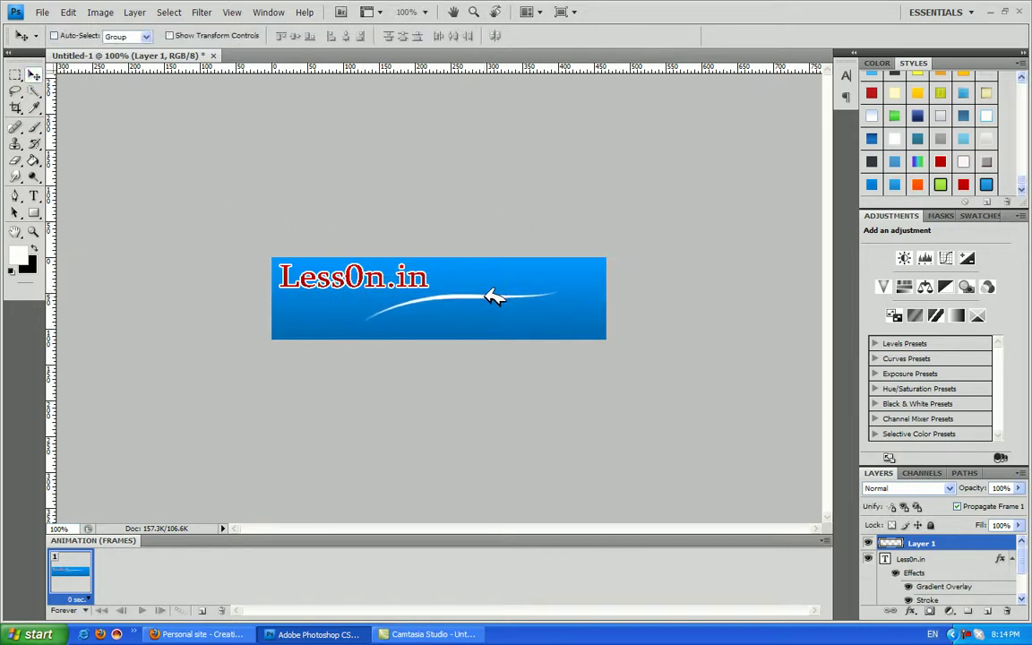
# Add the white Sylfaen text "ისწავლე მეტი" below the swoosh at the banner's lower right and scale it down to 32.44 pt.
pyautogui.click(34, 195)
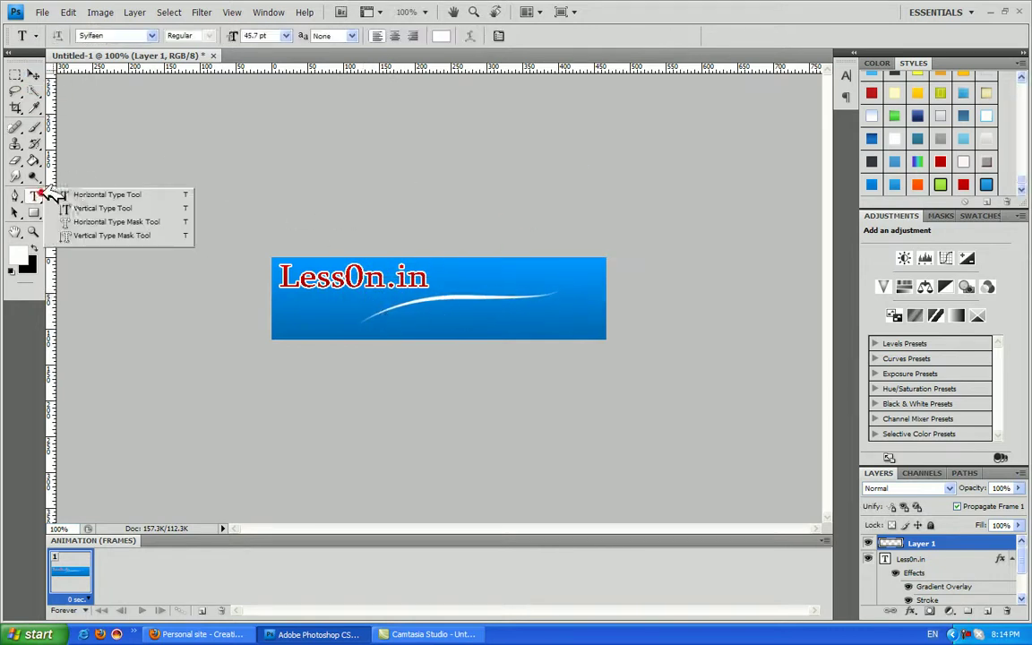
pyautogui.click(112, 194)
pyautogui.click(439, 337)
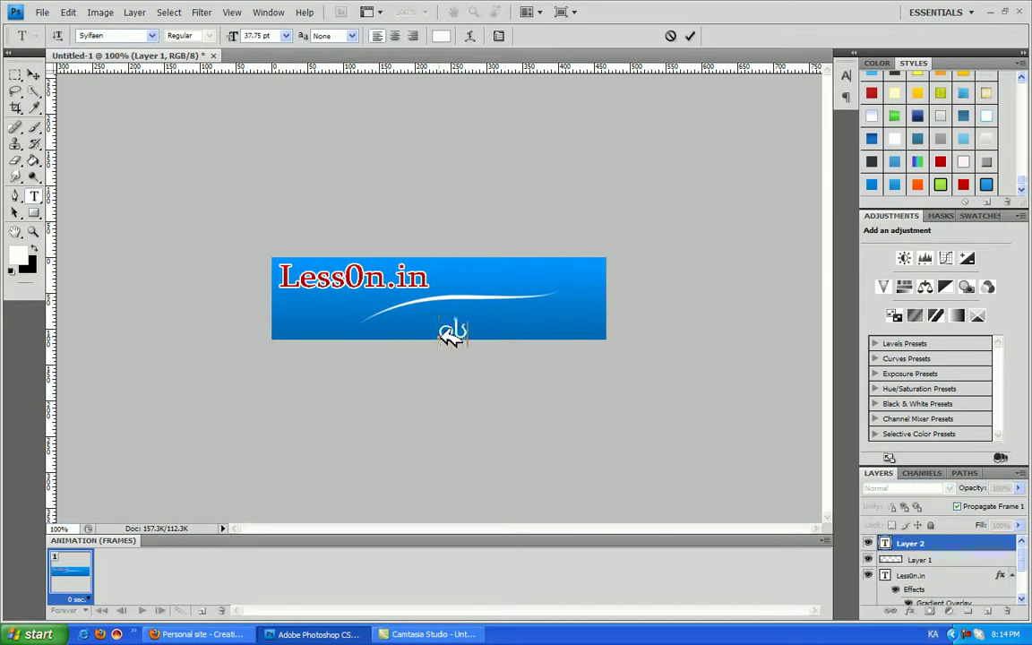
pyautogui.moveTo(465, 331); pyautogui.dragTo(540, 324)
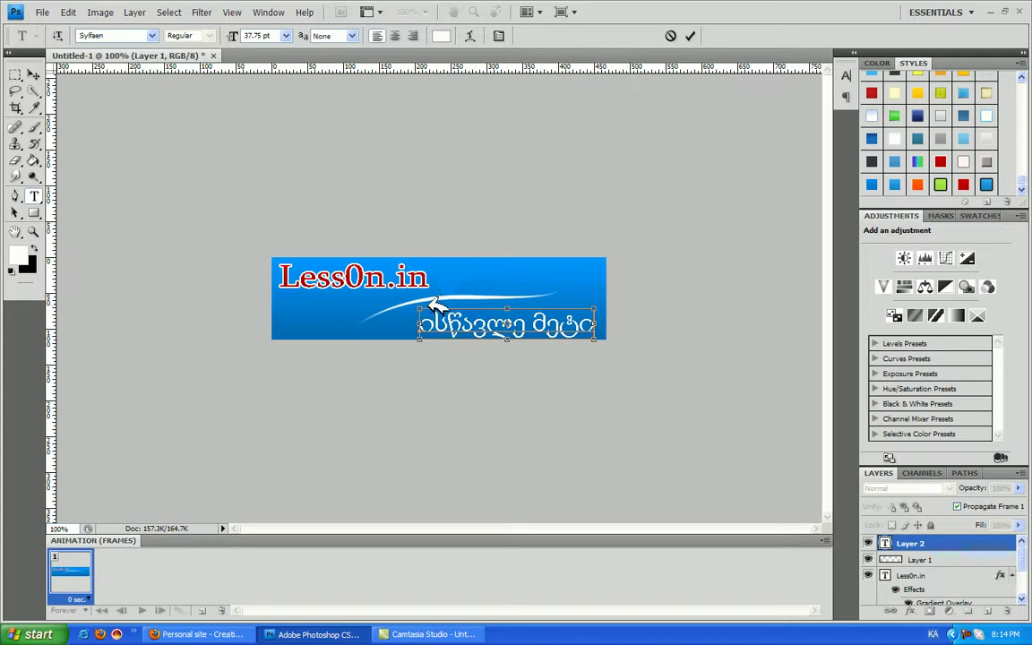
pyautogui.moveTo(421, 307); pyautogui.dragTo(431, 315)
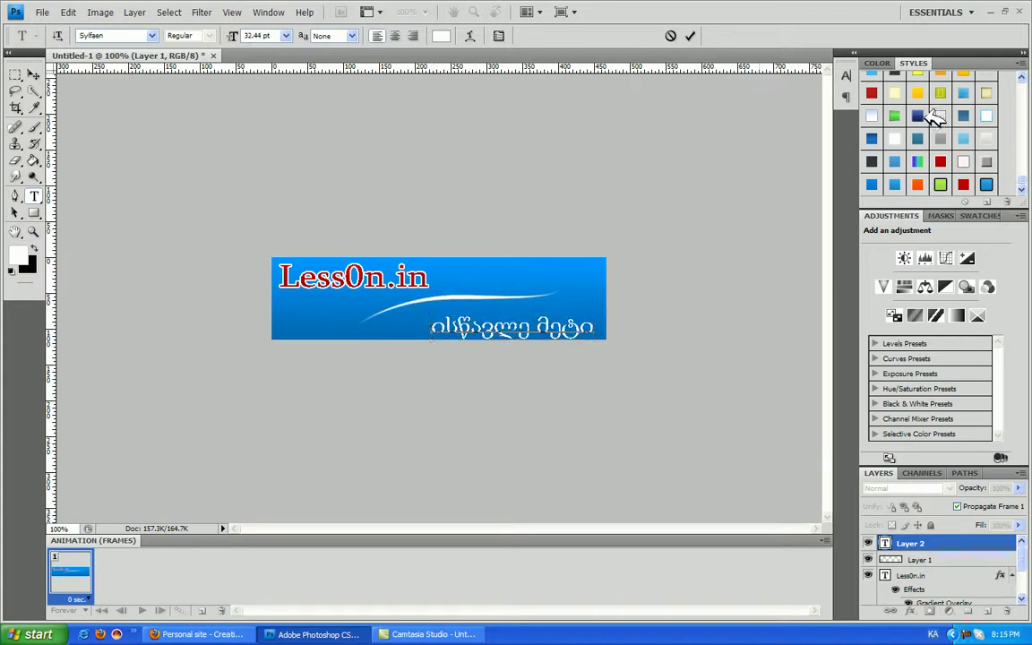
# Apply the red gradient style with a white stroke to the Georgian text and nudge it slightly up and to the right.
pyautogui.click(926, 115)
pyautogui.click(943, 143)
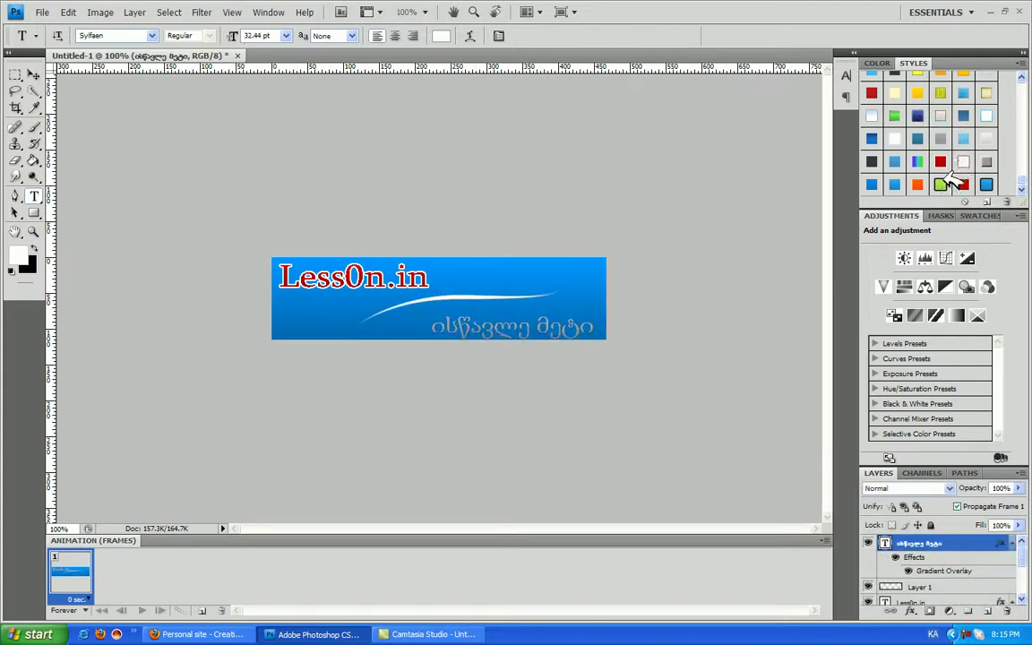
pyautogui.click(958, 183)
pyautogui.click(942, 163)
pyautogui.moveTo(604, 334); pyautogui.dragTo(574, 327)
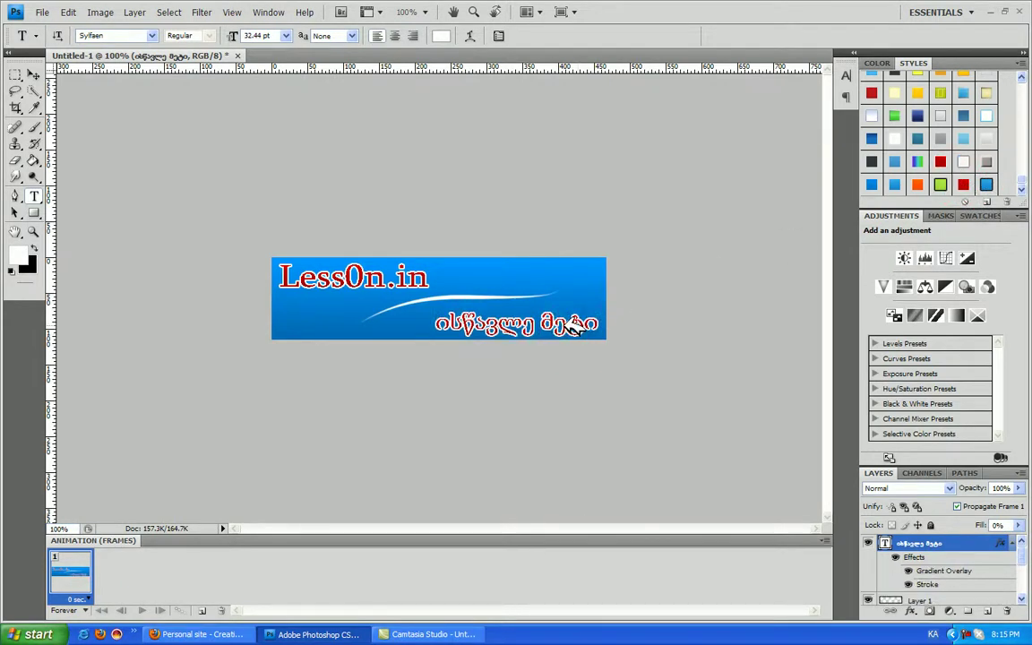
# Save the banner as a non-interlaced PNG over n_shapka_logo in the images folder and close Photoshop.
pyautogui.click(42, 11)
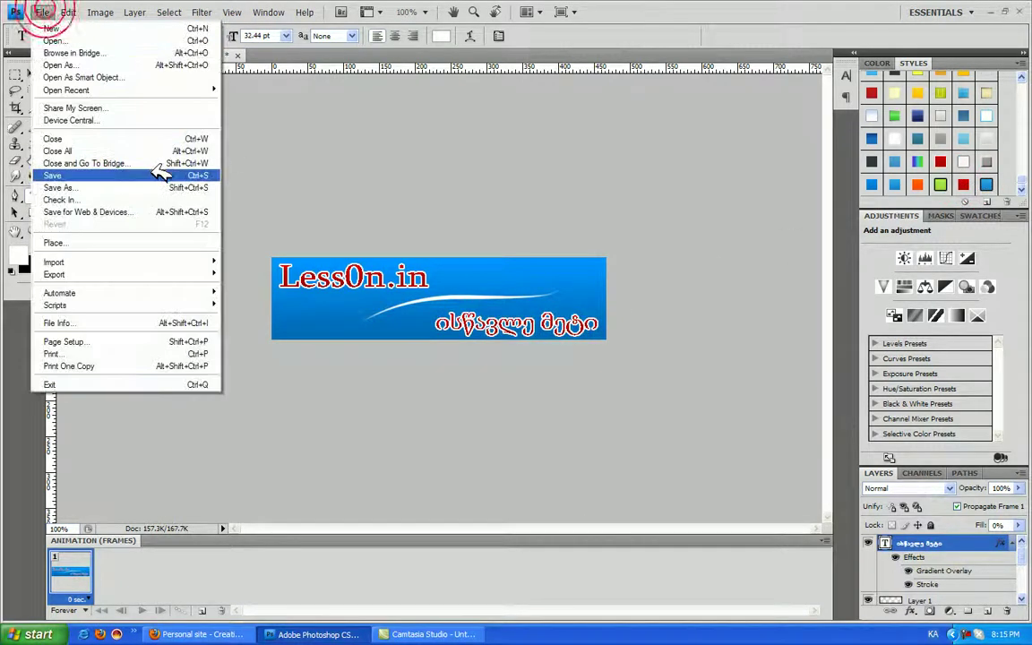
pyautogui.click(157, 187)
pyautogui.click(518, 335)
pyautogui.click(506, 369)
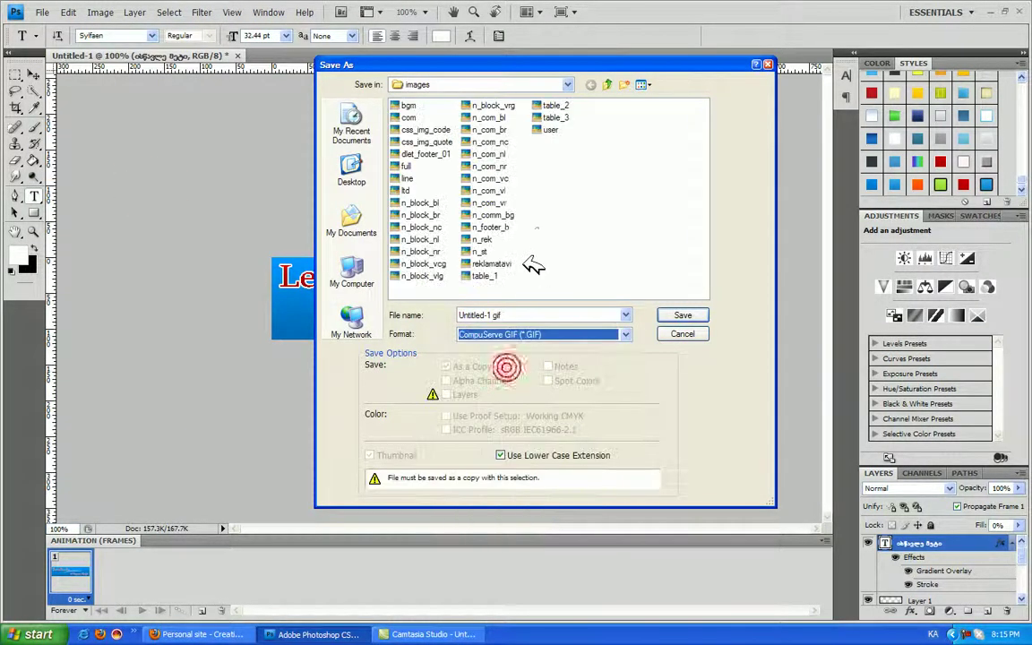
pyautogui.click(586, 334)
pyautogui.click(537, 477)
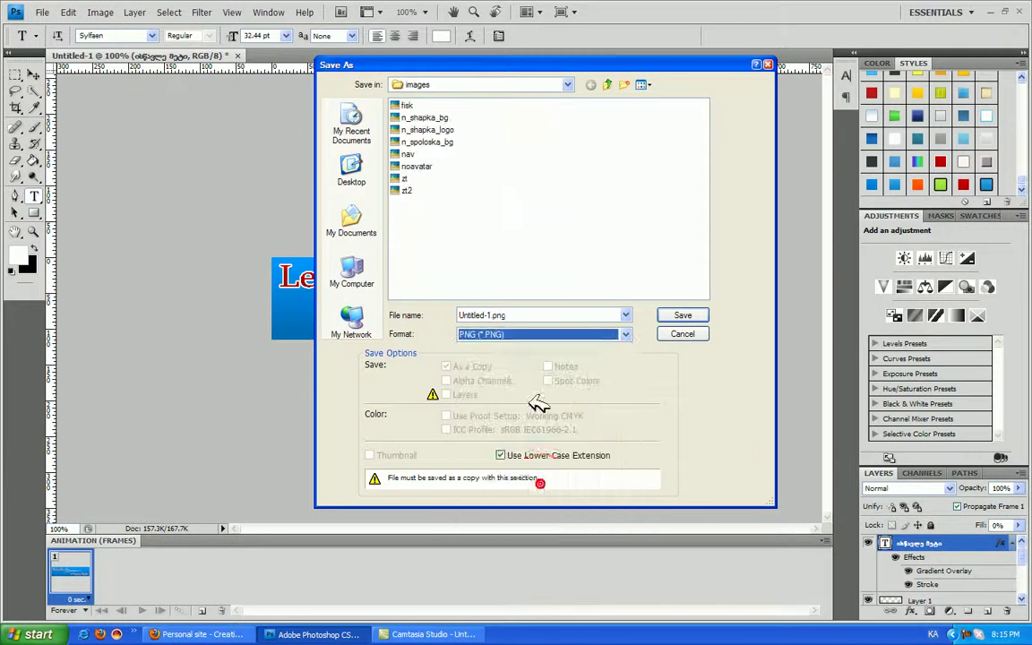
pyautogui.doubleClick(439, 130)
pyautogui.click(513, 242)
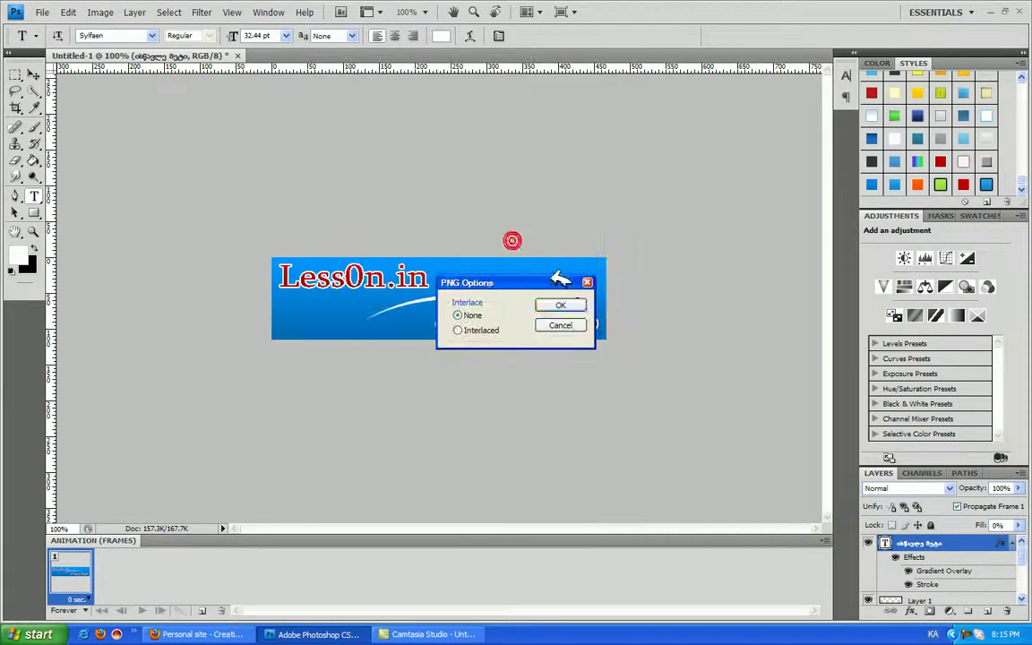
pyautogui.click(573, 304)
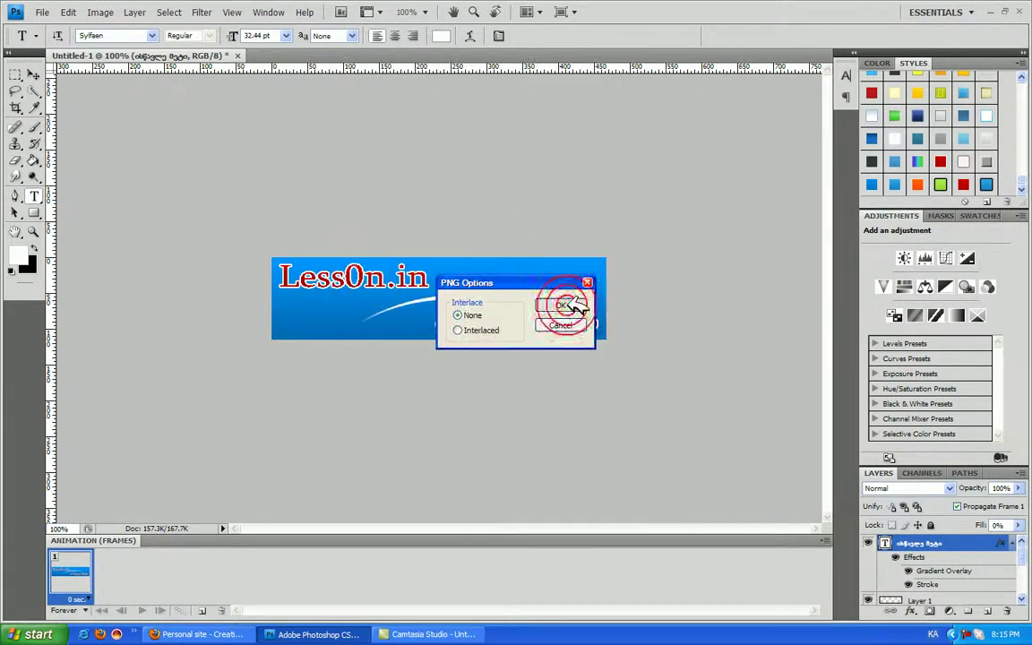
pyautogui.click(1022, 10)
pyautogui.click(544, 242)
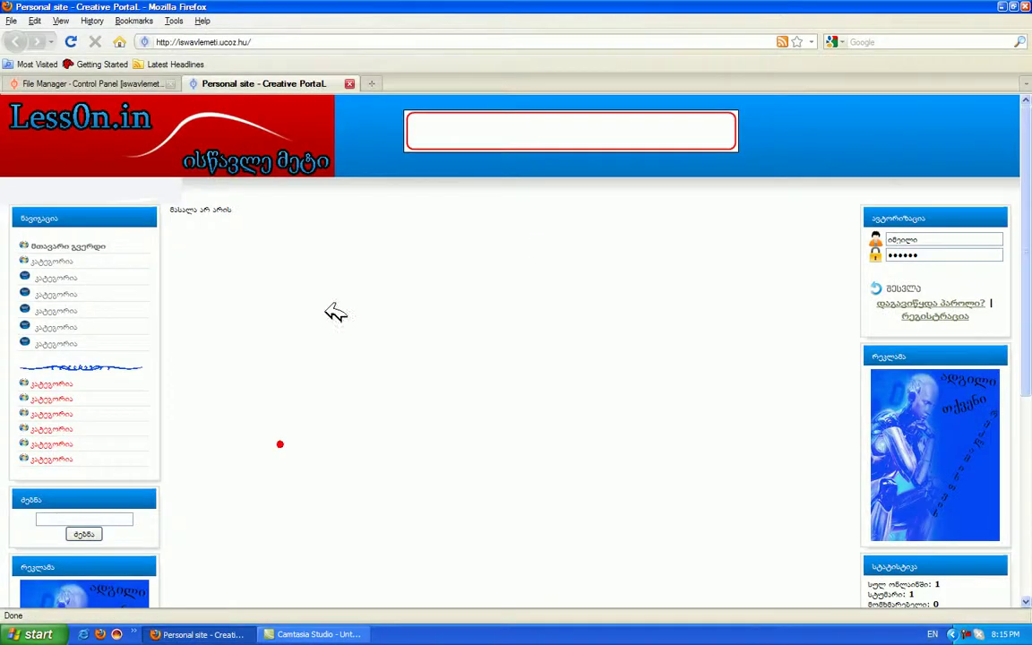
# Upload the new n_shapka_logo image to the images folder in the site's File Manager.
pyautogui.click(65, 83)
pyautogui.click(317, 467)
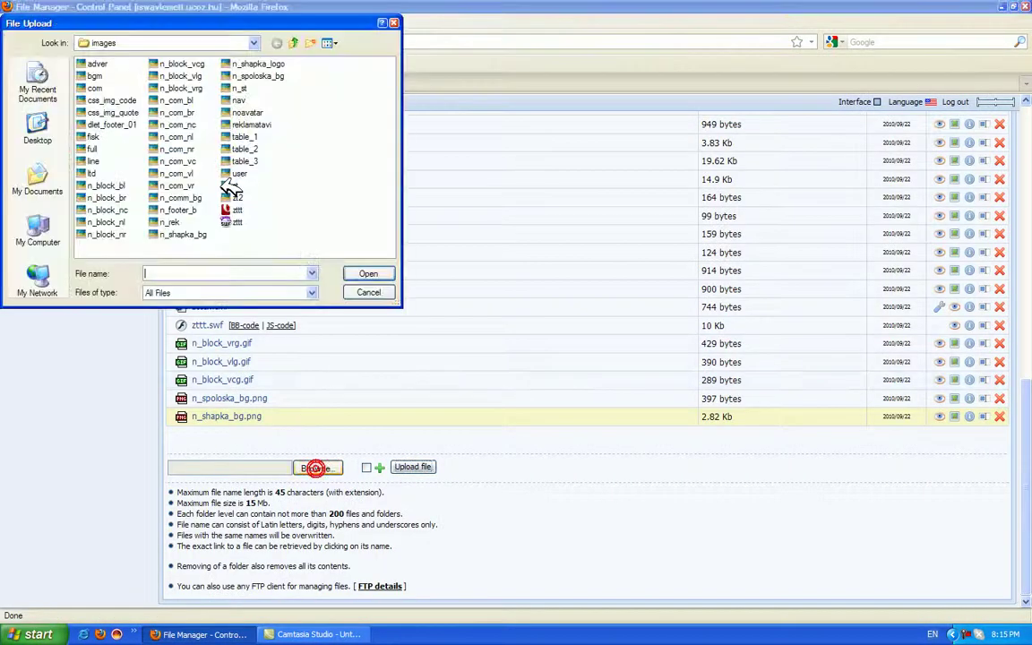
pyautogui.click(111, 100)
pyautogui.click(177, 173)
pyautogui.click(258, 63)
pyautogui.doubleClick(269, 69)
pyautogui.click(412, 467)
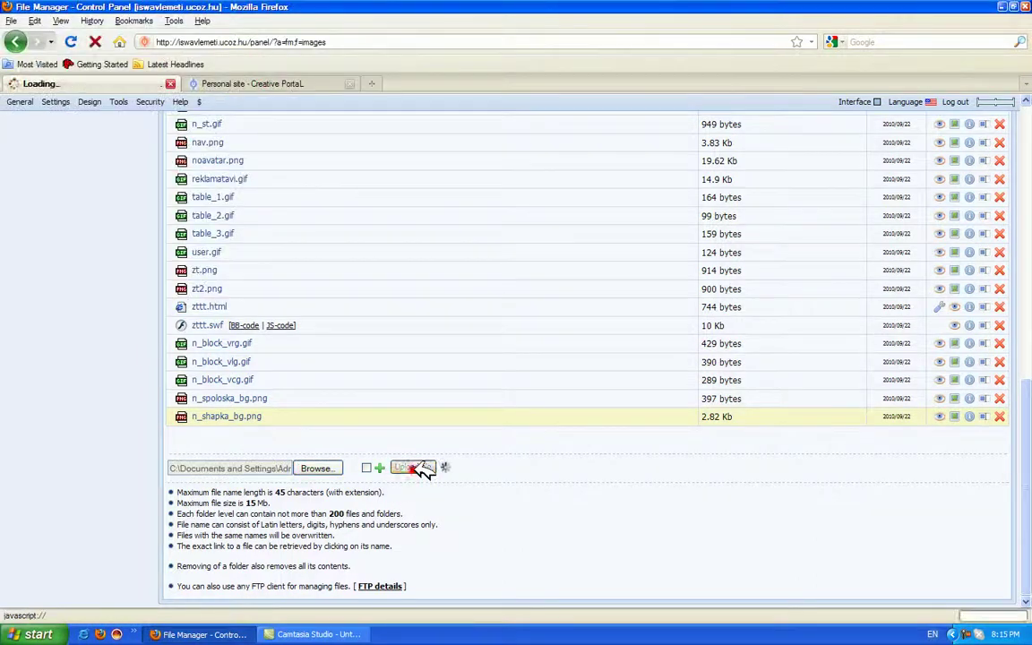
# Reload the site's home page, close the advertising pop-up and check the new logo and blue blocks down to the footer.
pyautogui.click(257, 83)
pyautogui.click(71, 41)
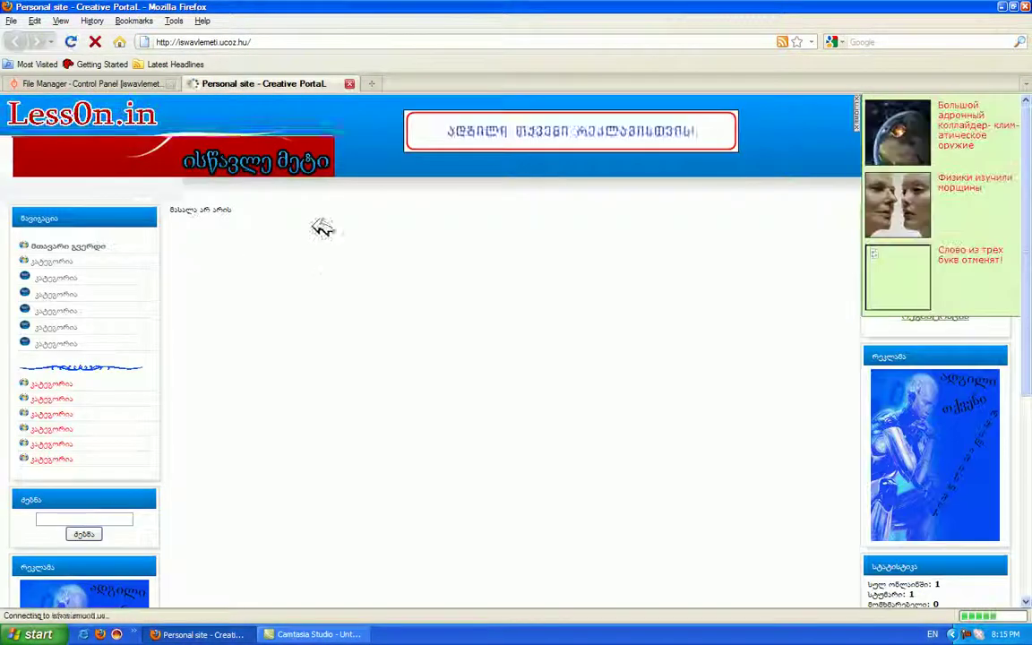
pyautogui.click(856, 101)
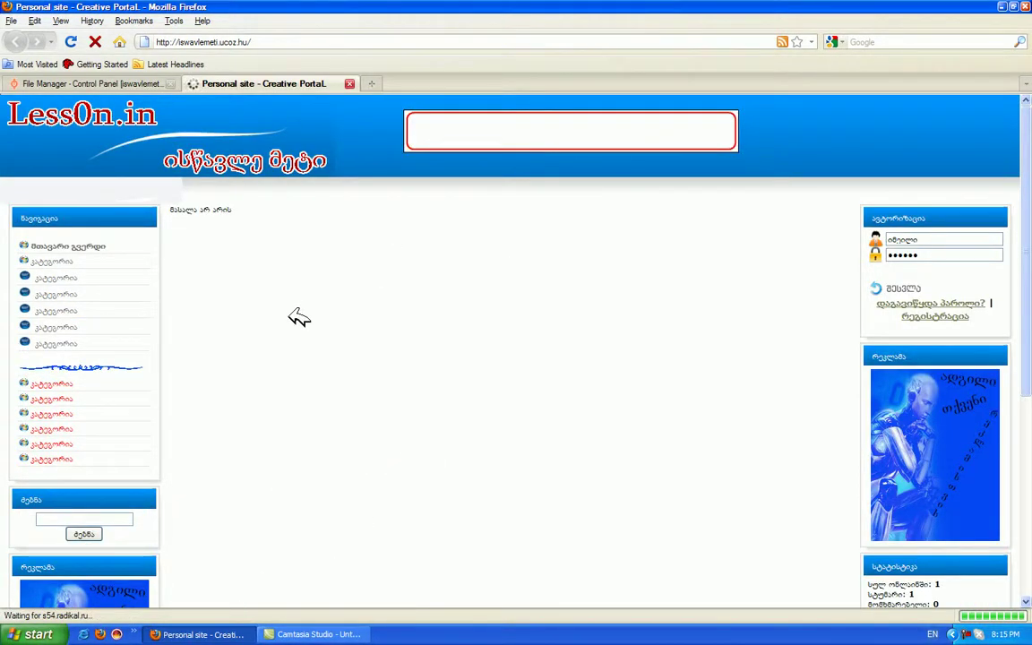
pyautogui.scroll(-6, 304, 405)
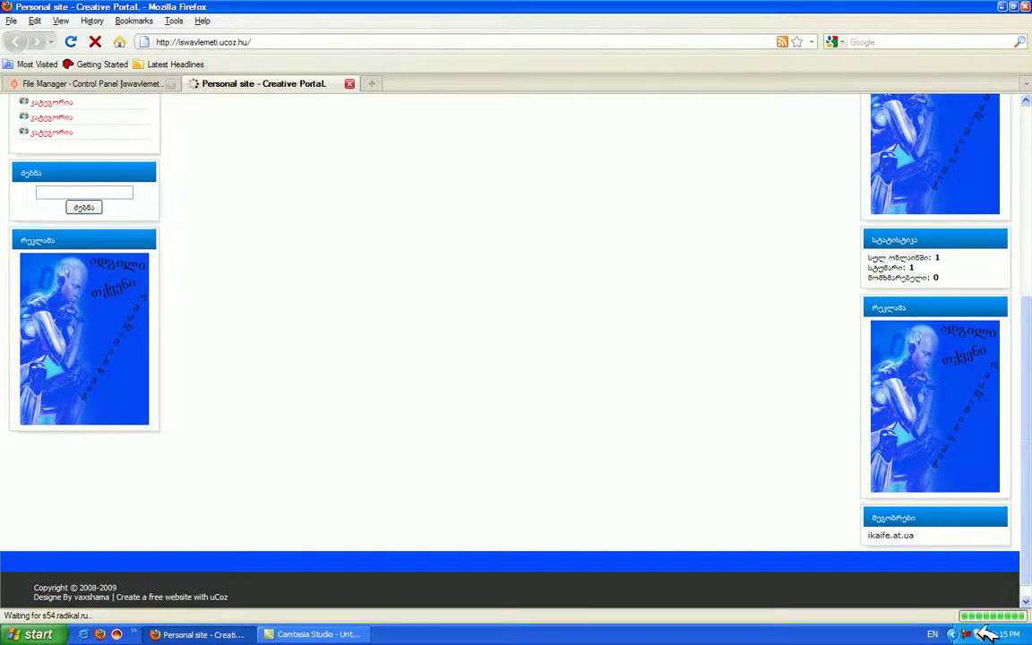